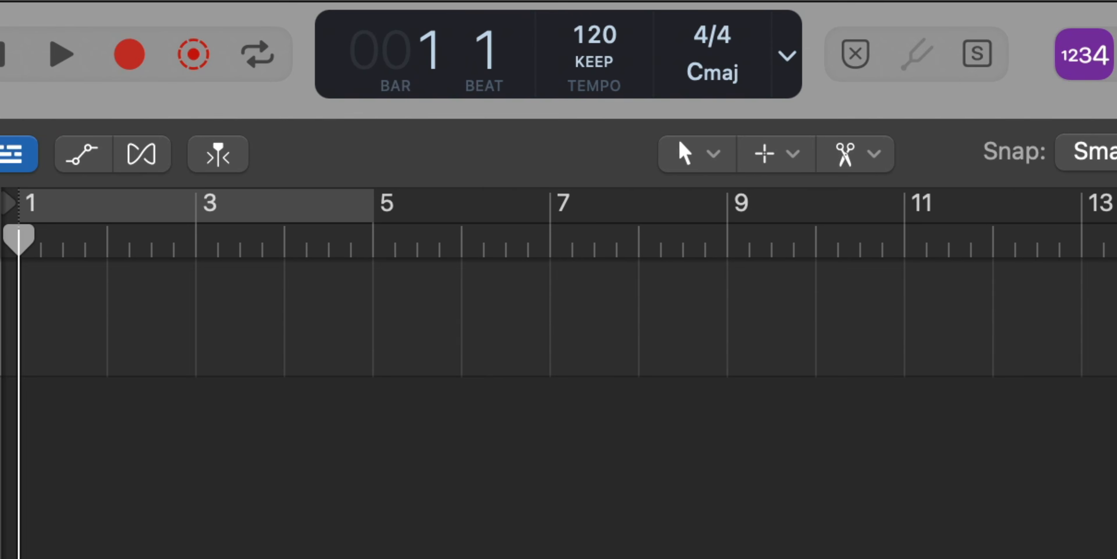
# Set the project tempo mode to Automatic and import the Indila - Love Story audio file onto a new track.
pyautogui.click(574, 67)
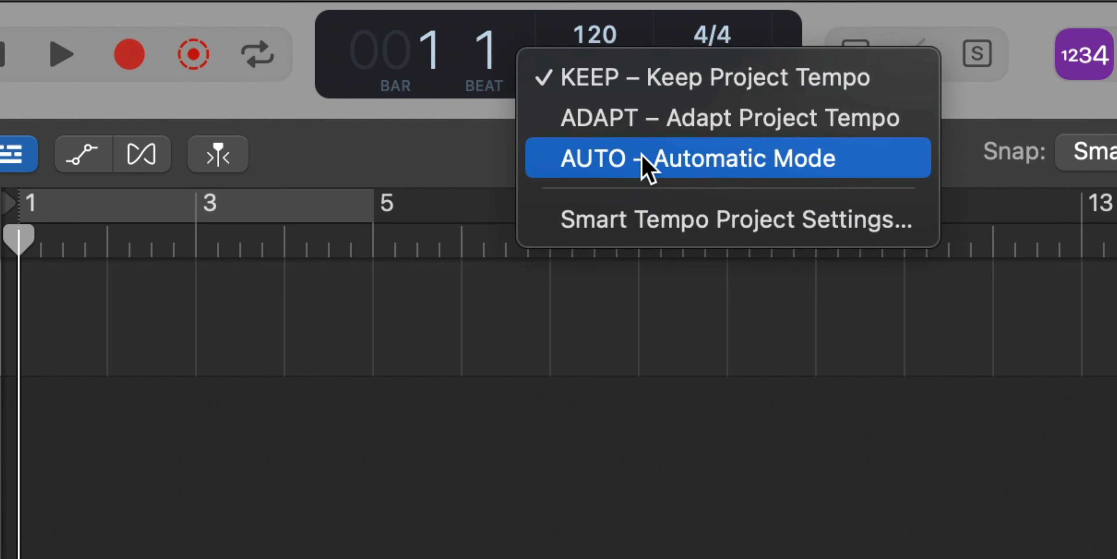
pyautogui.click(665, 157)
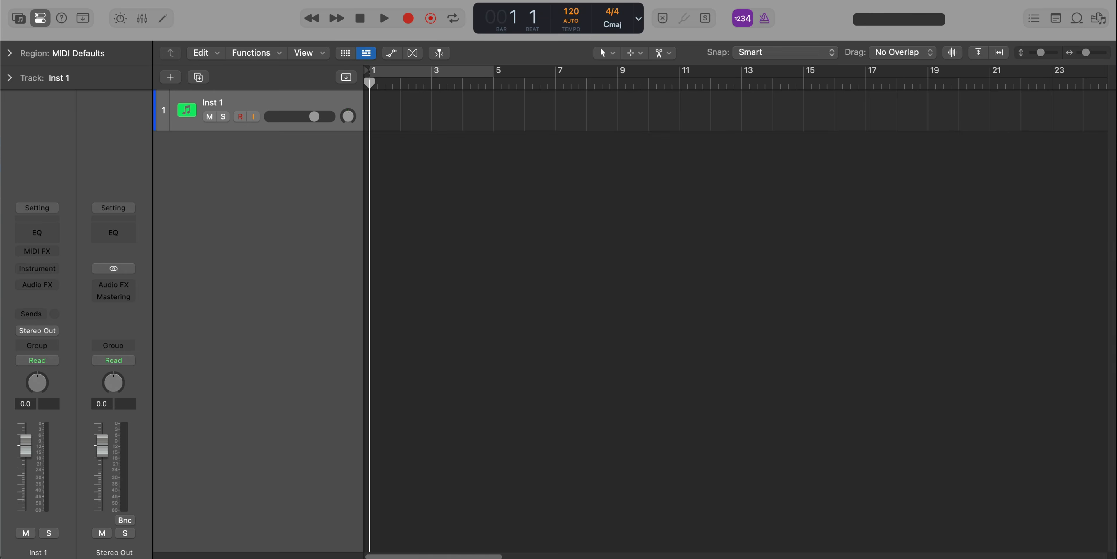
pyautogui.moveTo(482, 367); pyautogui.dragTo(366, 284)
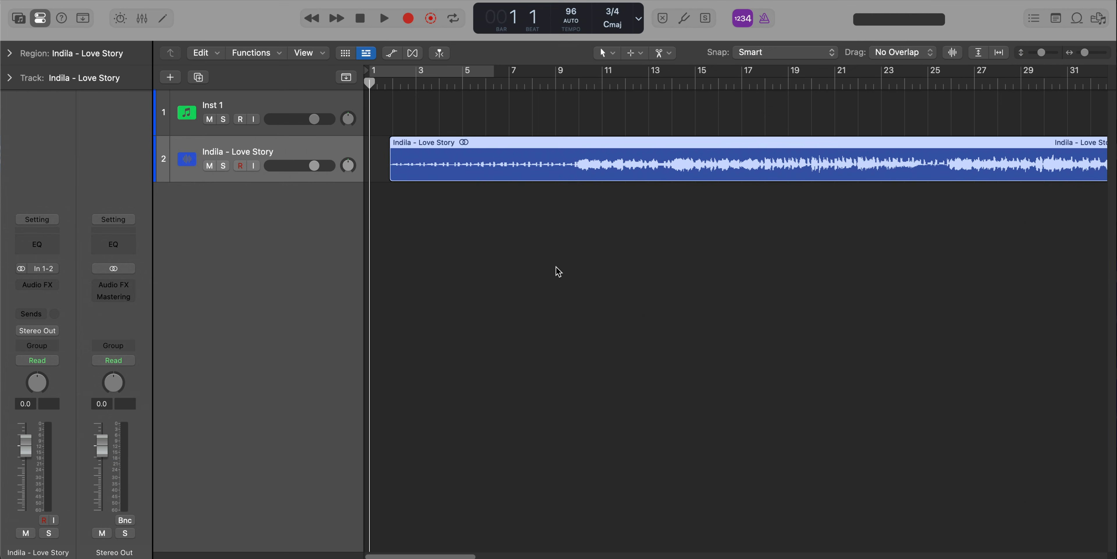
pyautogui.scroll(5, 551, 268)
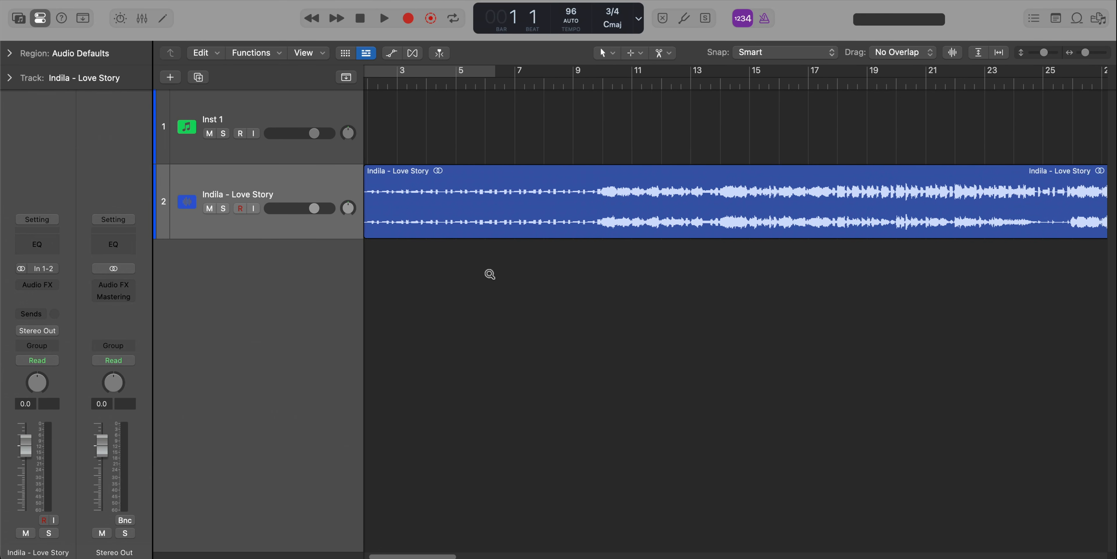
# Set a cycle range from bar 2 to bar 10 over the song's intro and play it back.
pyautogui.hscroll(-3, 490, 274)
pyautogui.moveTo(404, 74); pyautogui.dragTo(627, 101)
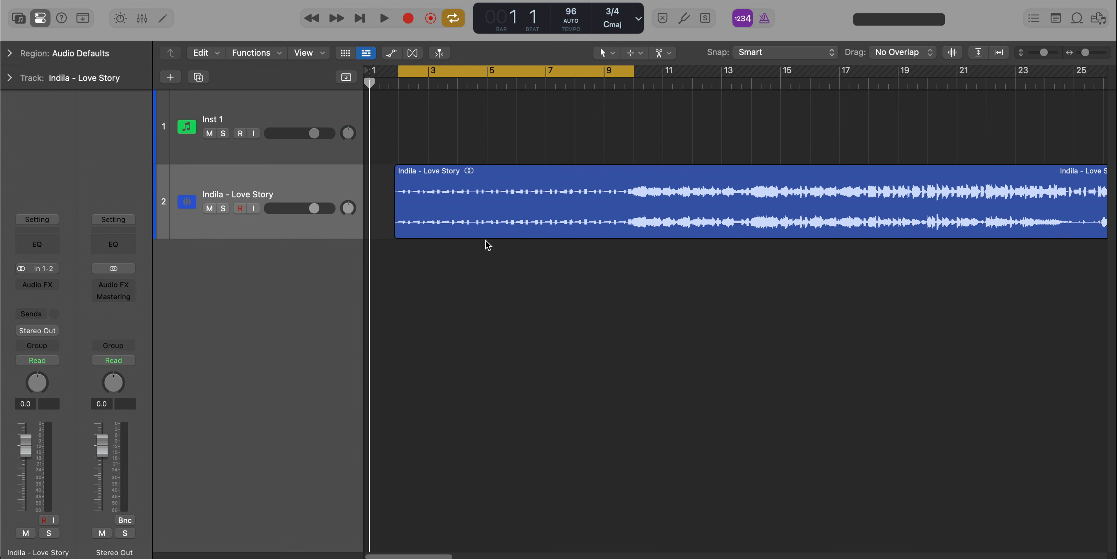
pyautogui.press('space')
pyautogui.hscroll(3, 486, 241)
pyautogui.scroll(2, 485, 241)
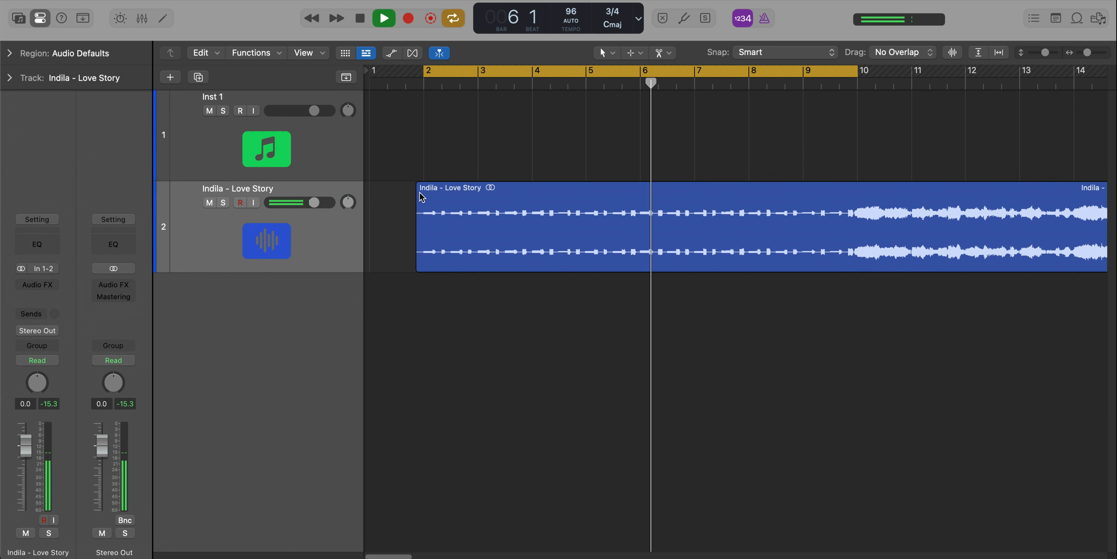
# Split the Love Story region at bar 2 and bar 10, and audition the separated intro.
pyautogui.press('space')
pyautogui.moveTo(426, 192); pyautogui.dragTo(434, 192)
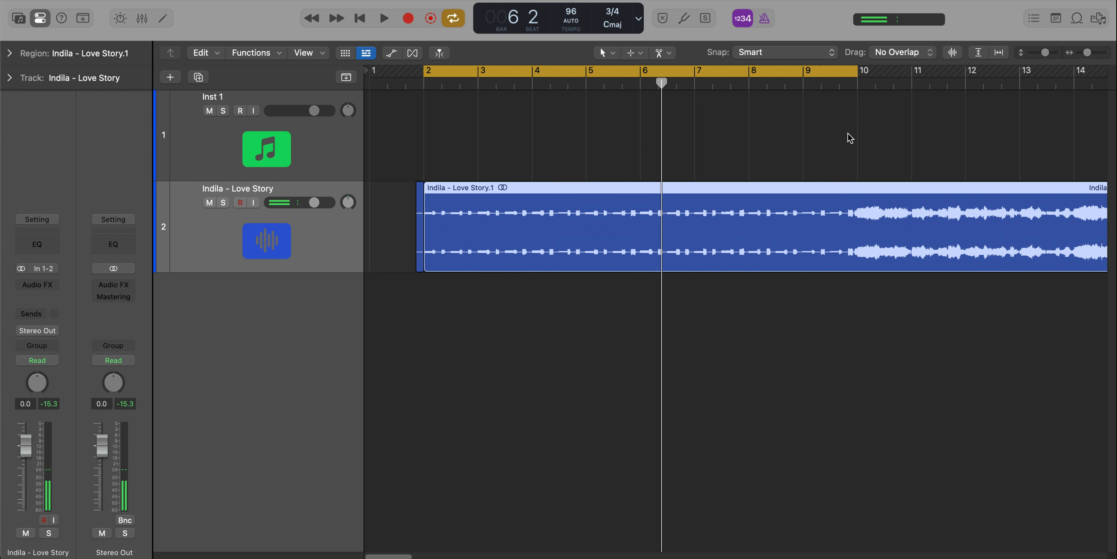
pyautogui.click(856, 85)
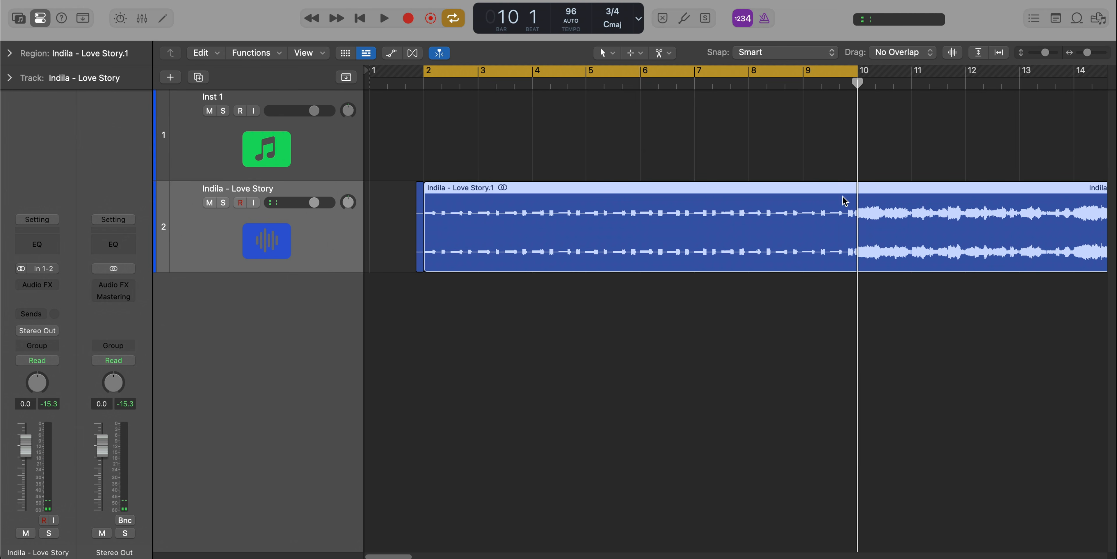
pyautogui.rightClick(857, 185)
pyautogui.press('space')
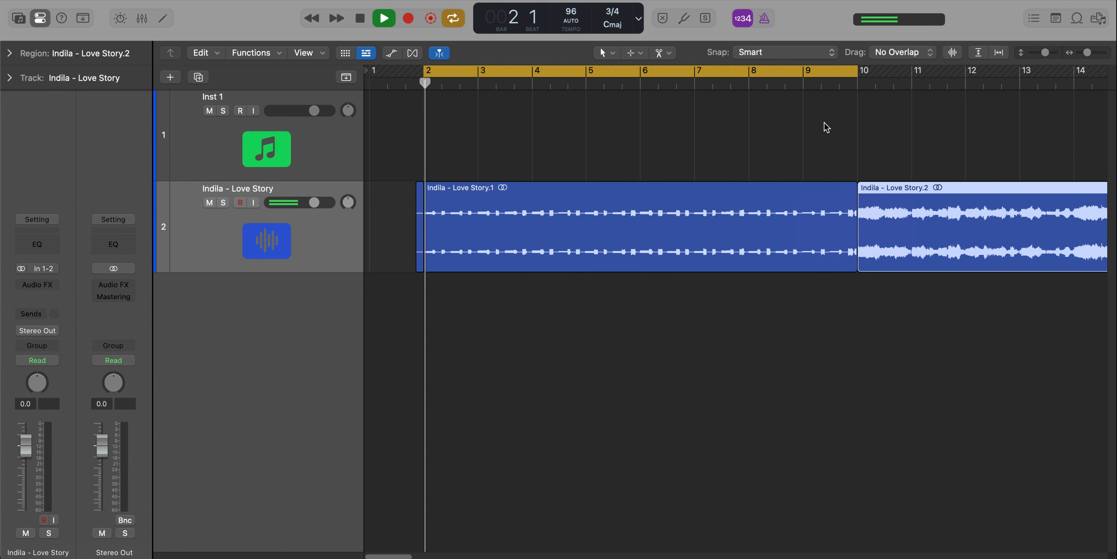
pyautogui.click(767, 86)
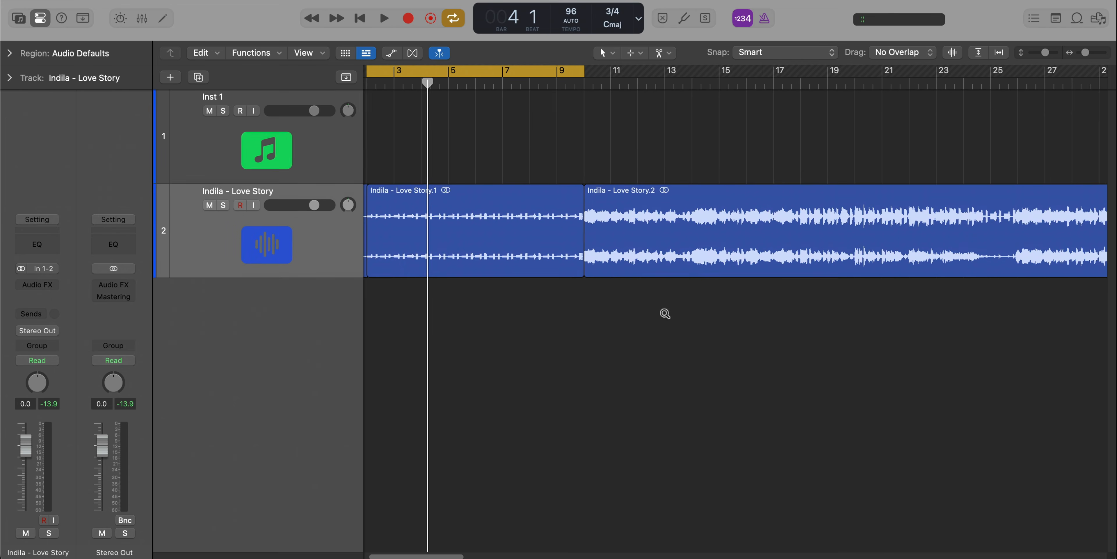
# Set the cycle range from bar 26 to bar 34 and play that section of the song.
pyautogui.hscroll(3, 737, 129)
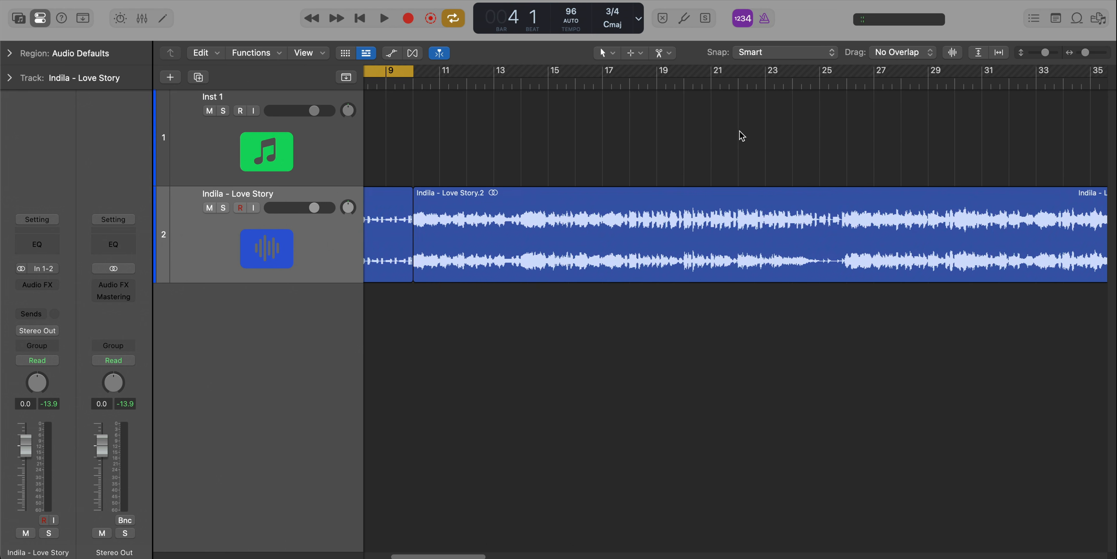
pyautogui.hscroll(2, 823, 93)
pyautogui.moveTo(772, 72); pyautogui.dragTo(985, 81)
pyautogui.press('space')
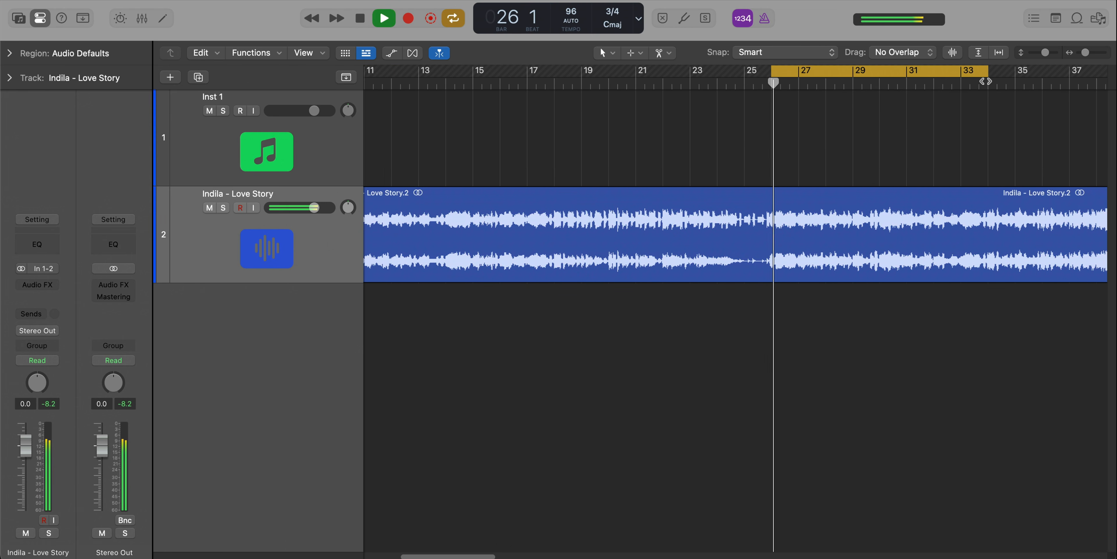
pyautogui.hscroll(3, 633, 234)
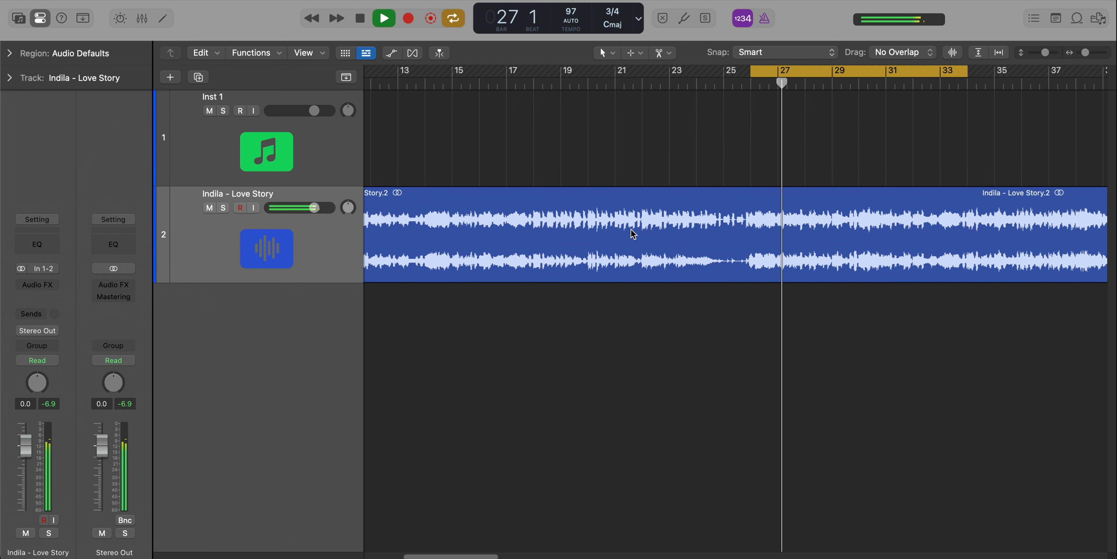
pyautogui.hscroll(1, 633, 234)
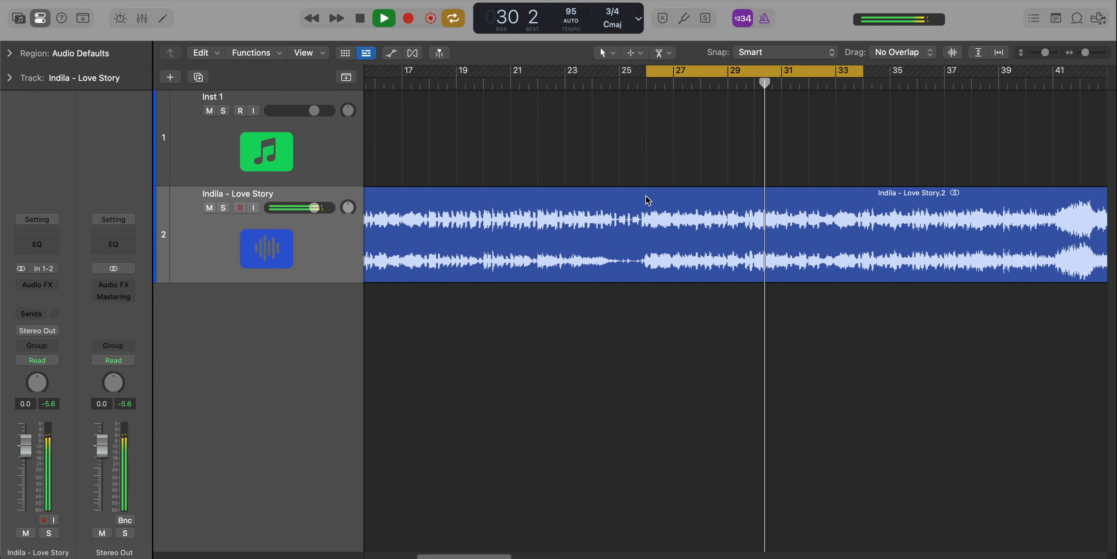
# Split the Love Story region at bar 26 and bar 34, and briefly audition the isolated section.
pyautogui.press('space')
pyautogui.click(645, 212)
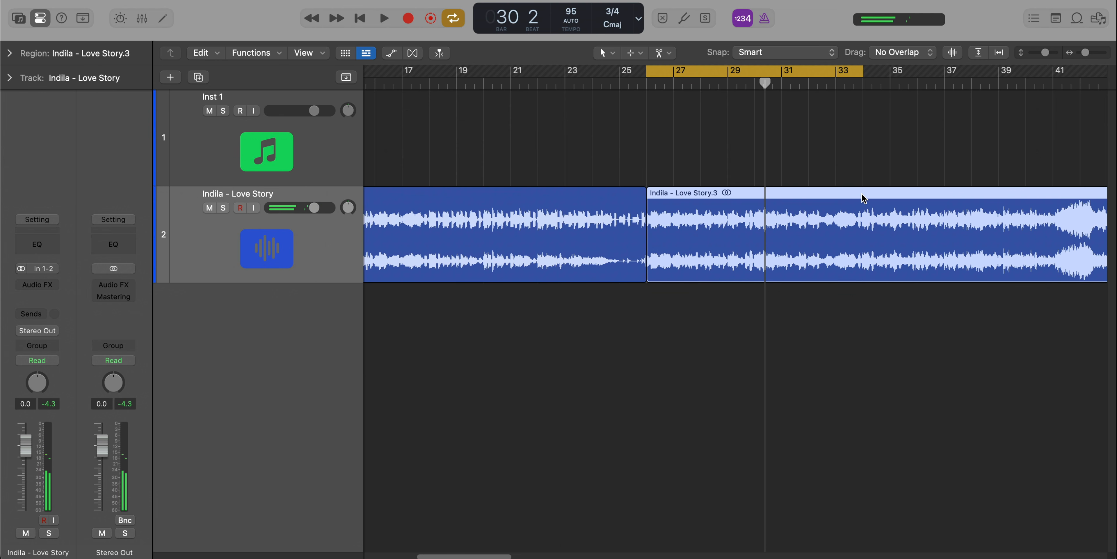
pyautogui.click(863, 198)
pyautogui.press('space')
pyautogui.scroll(-1, 768, 231)
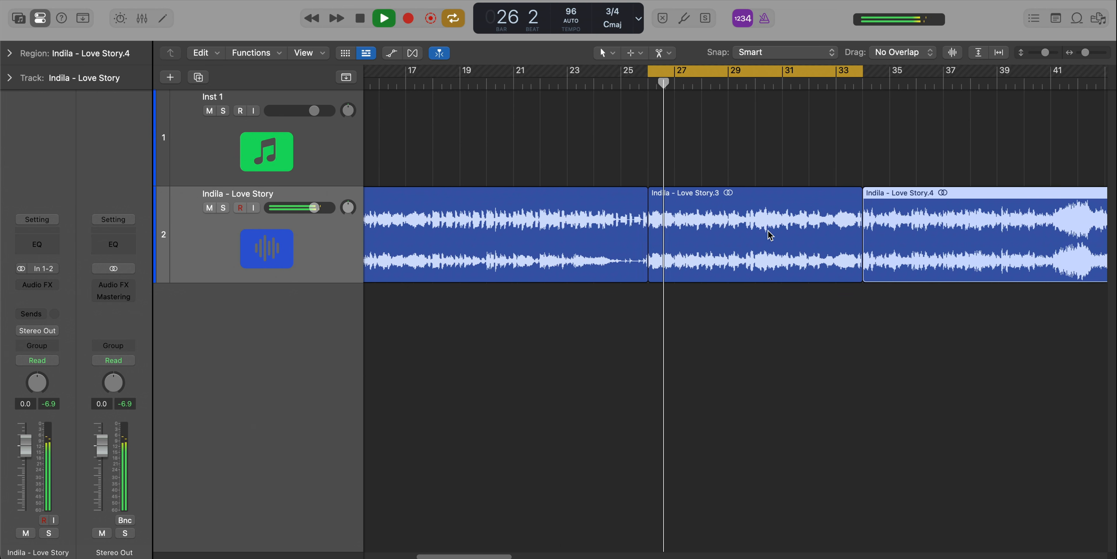
pyautogui.press('space')
pyautogui.scroll(3, 768, 231)
pyautogui.scroll(2, 746, 225)
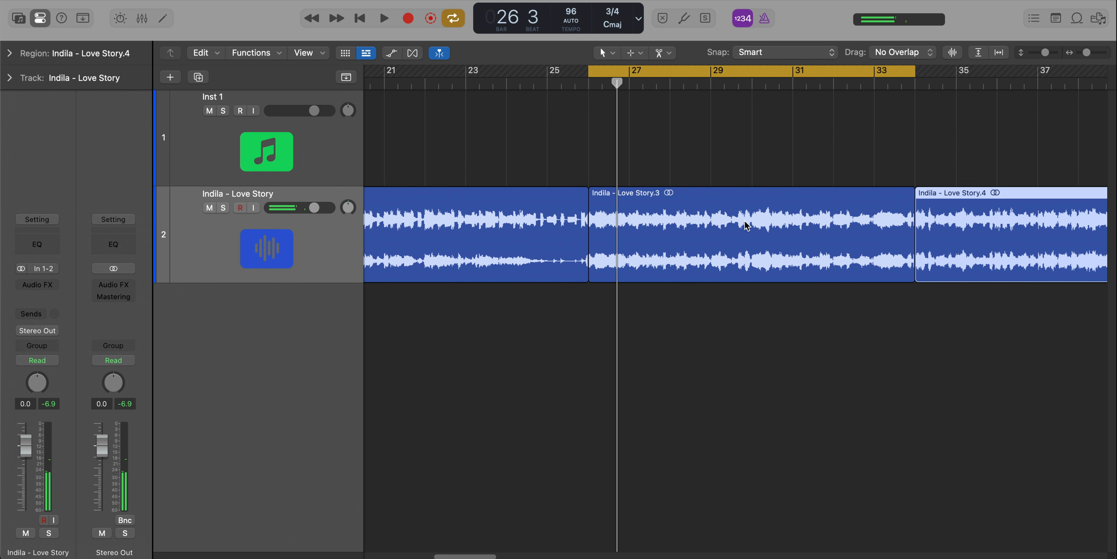
pyautogui.scroll(-2, 849, 180)
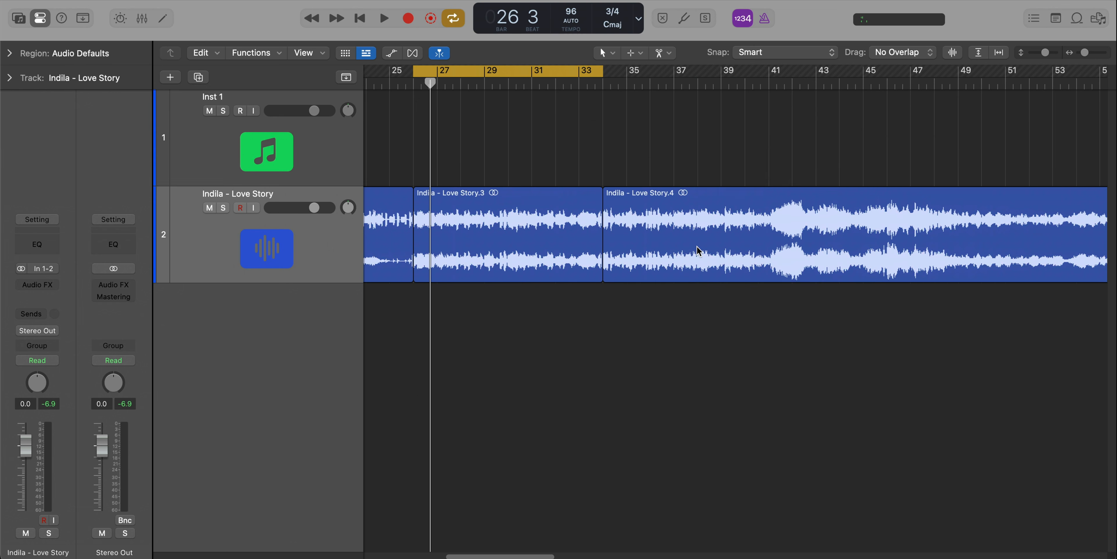
# Move the cycle range to bars 34 to 42 and play that section.
pyautogui.moveTo(512, 70); pyautogui.dragTo(687, 77)
pyautogui.press('space')
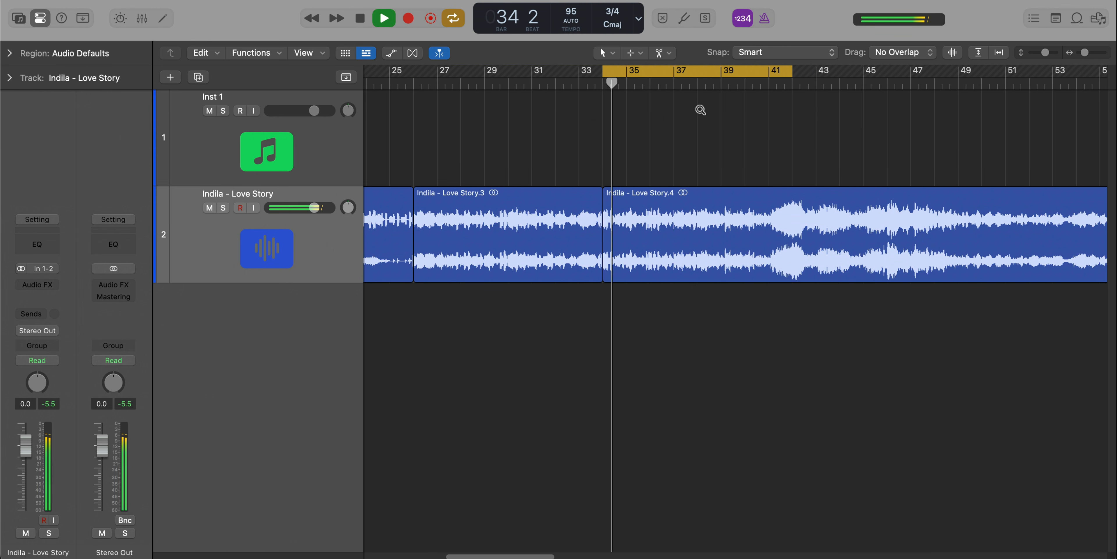
pyautogui.hscroll(3, 701, 109)
pyautogui.hscroll(3, 738, 104)
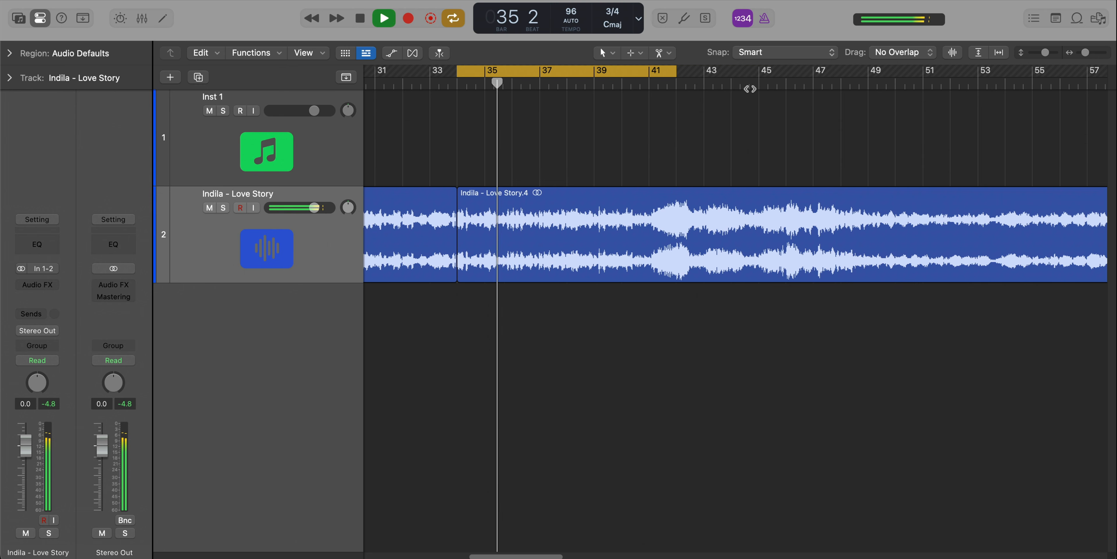
# Extend the end of the cycle range to bar 50 and play through the longer section.
pyautogui.press('space')
pyautogui.moveTo(677, 80); pyautogui.dragTo(891, 80)
pyautogui.press('space')
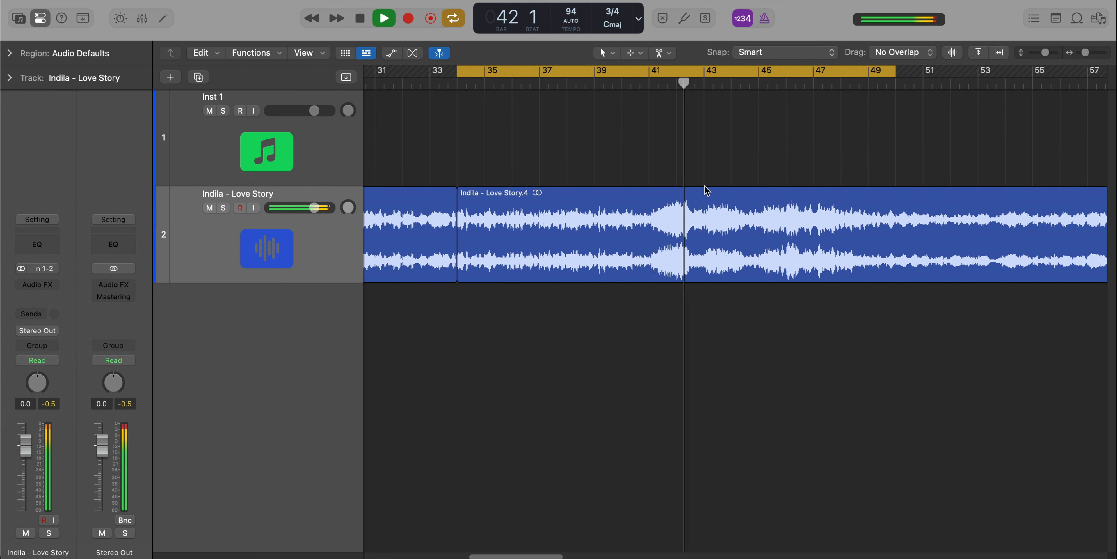
pyautogui.scroll(-1, 705, 186)
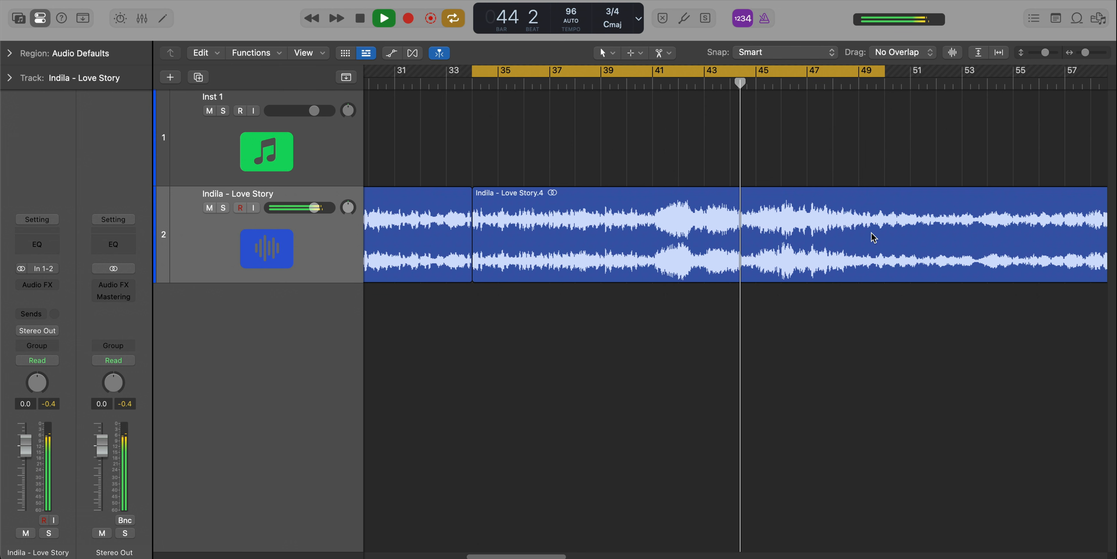
# Stop playback and split the Love Story region at bar 50.
pyautogui.press('space')
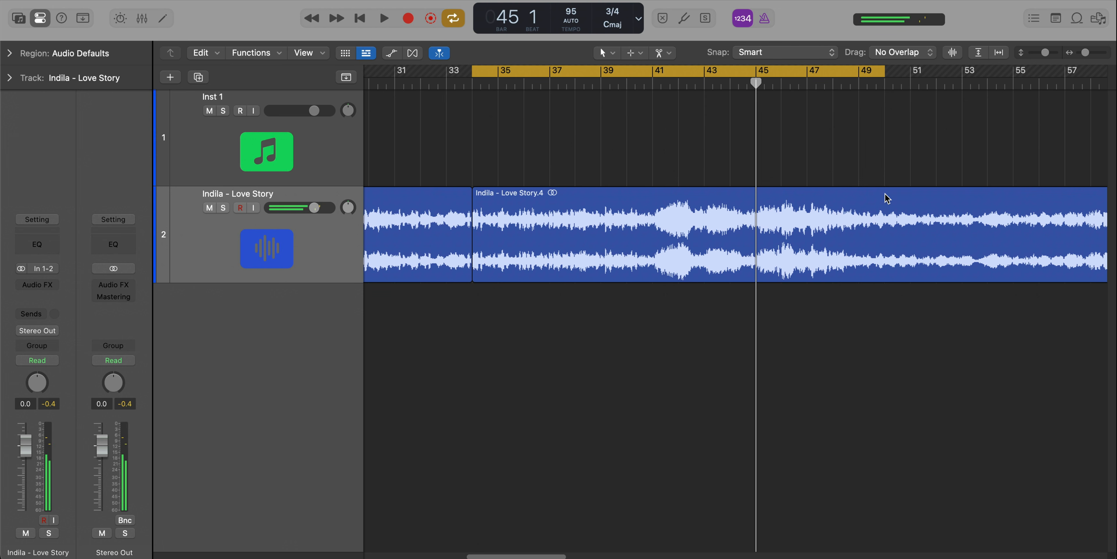
pyautogui.rightClick(885, 194)
pyautogui.scroll(-4, 868, 216)
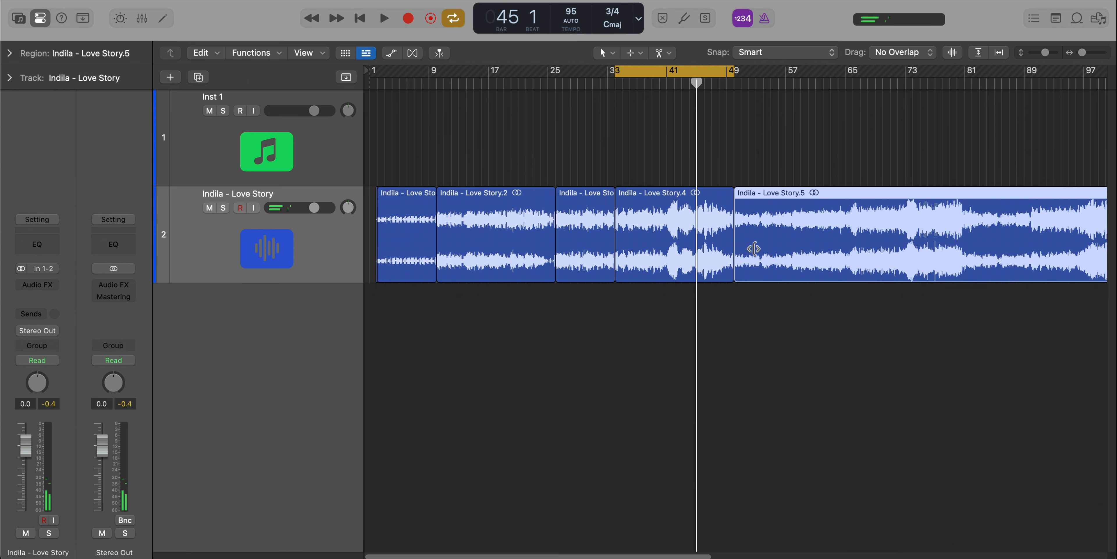
# Extract the Other stem from the intro region at bars 2 to 10 with Stem Splitter.
pyautogui.click(421, 242)
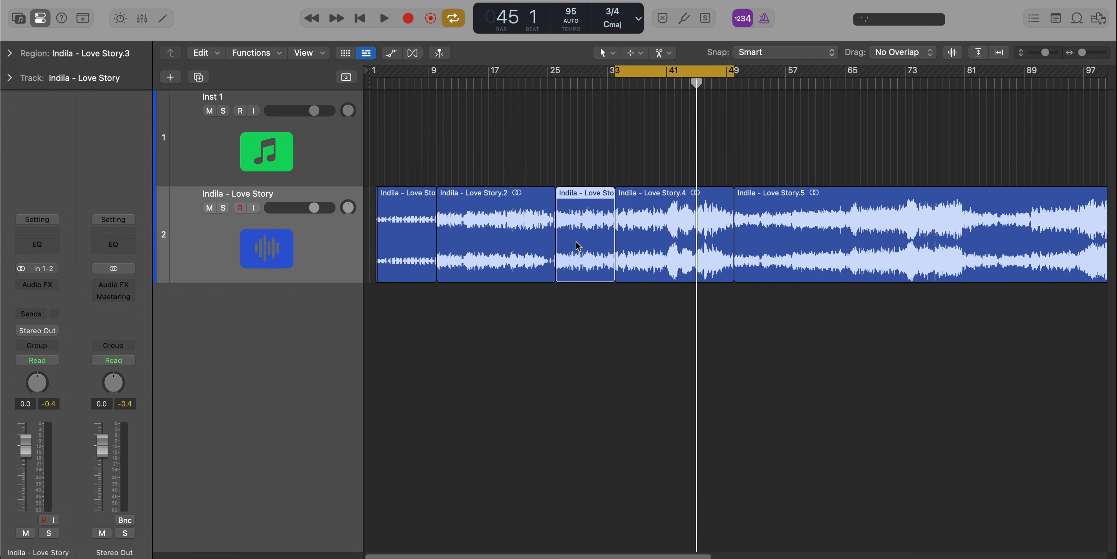
pyautogui.click(676, 229)
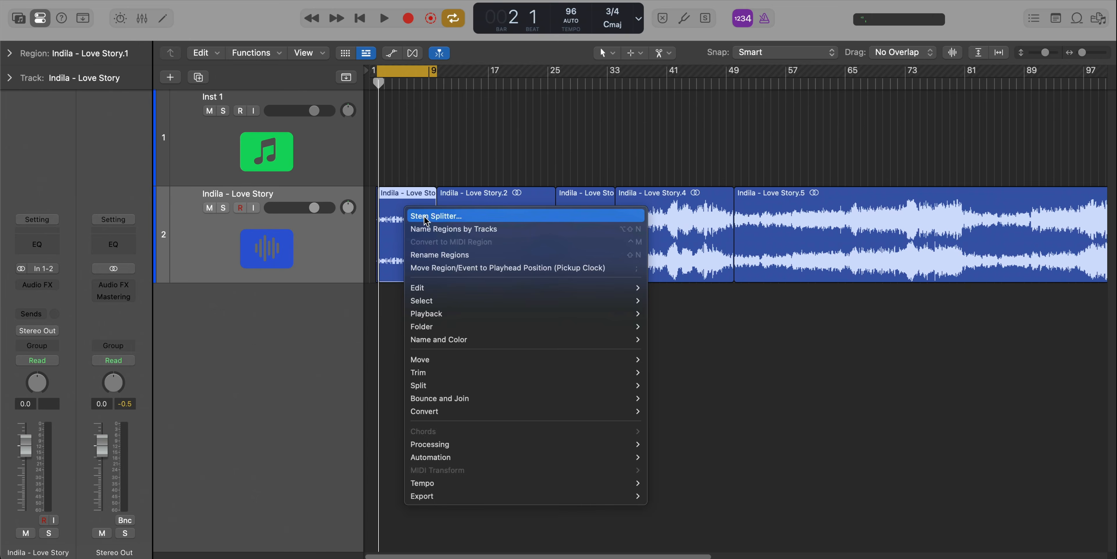
pyautogui.click(424, 217)
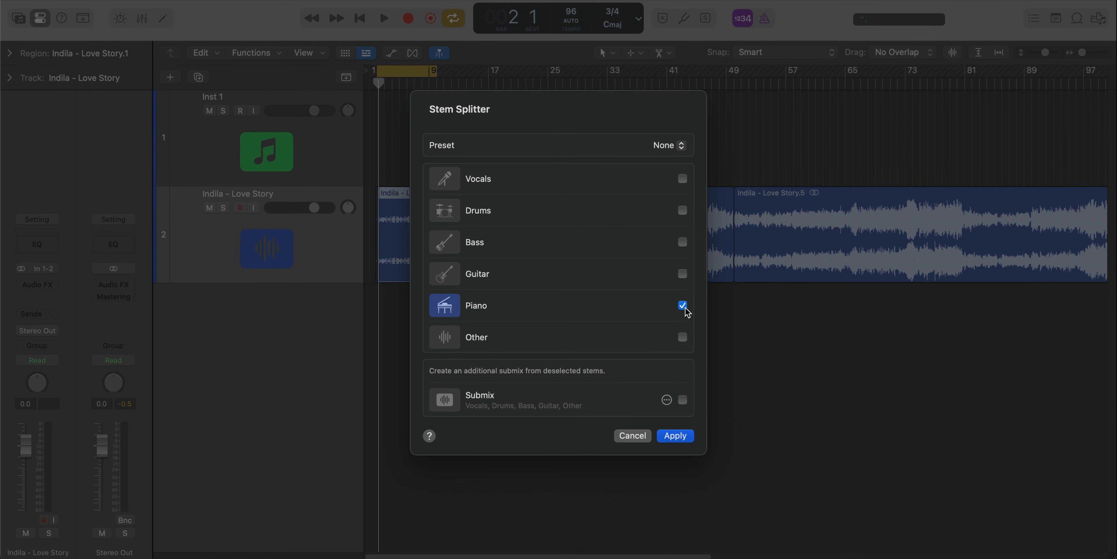
pyautogui.click(684, 435)
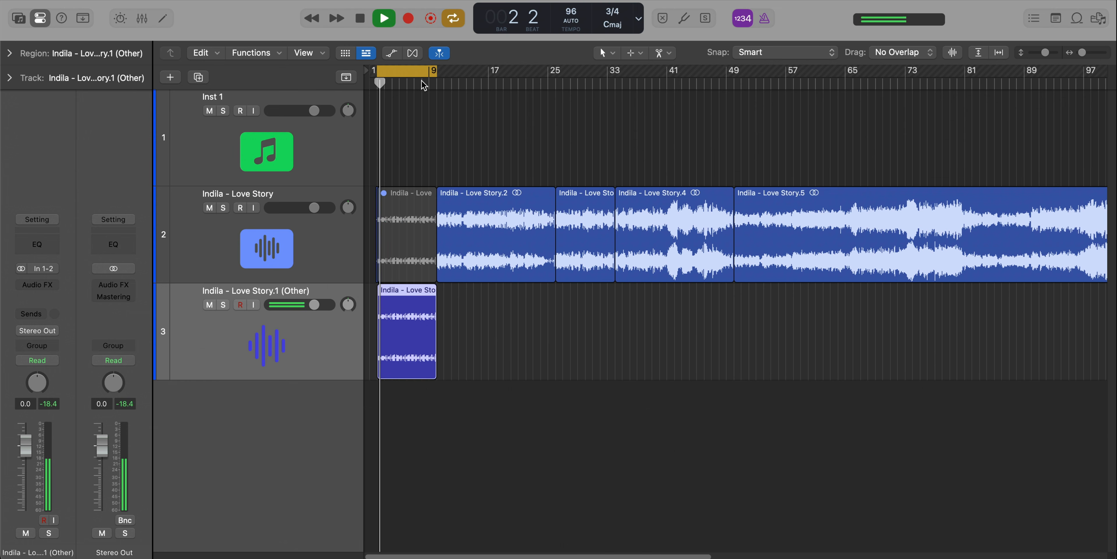
# Play back the extracted Other stem of the intro and check it up close against the original region.
pyautogui.press('super+Right')
pyautogui.press('super+Right')
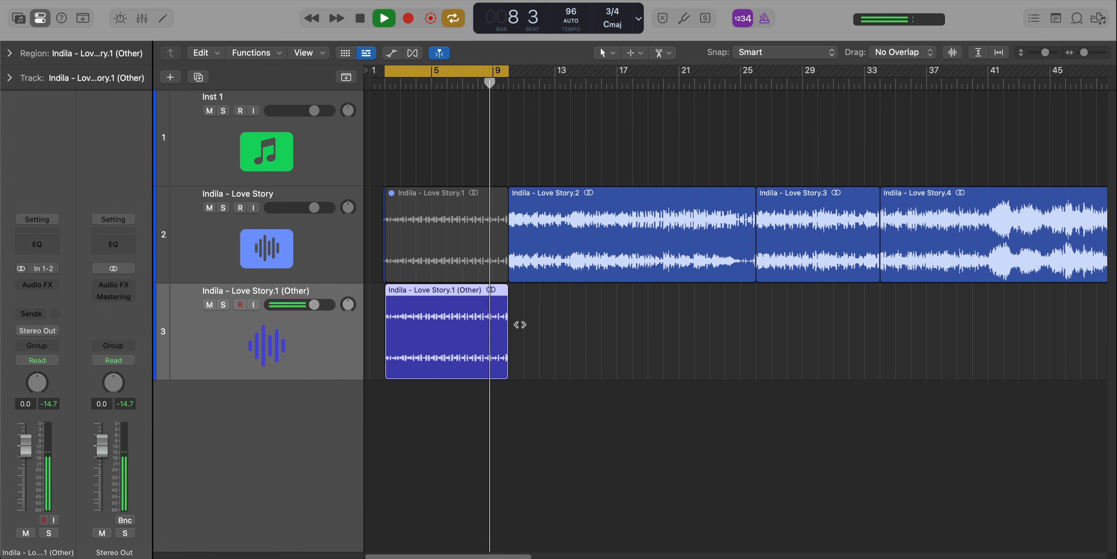
pyautogui.press('super+Right')
pyautogui.press('super+Right')
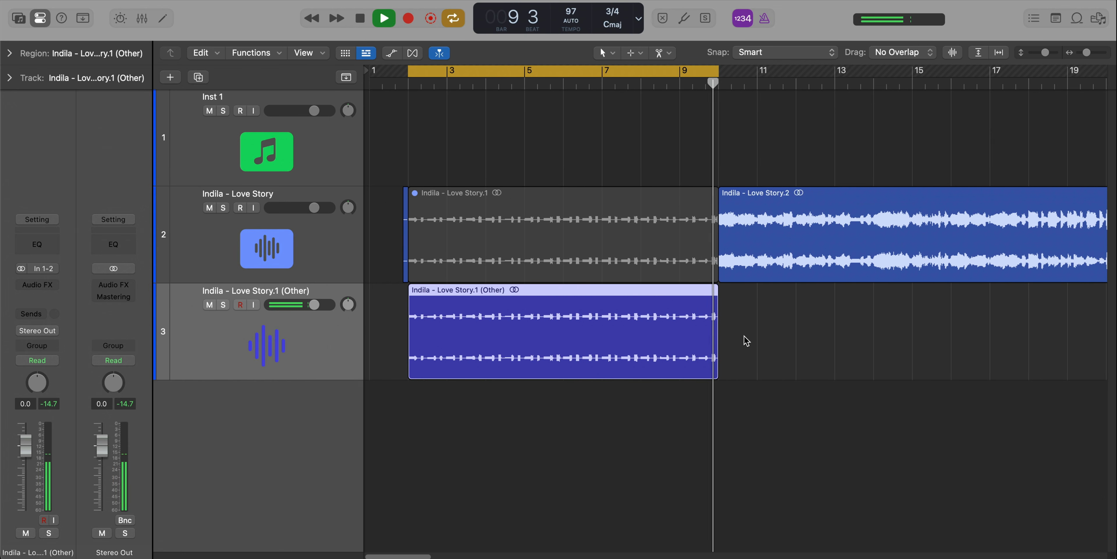
pyautogui.press('space')
pyautogui.press('super+Left')
pyautogui.press('super+Left')
pyautogui.press('super+Left')
pyautogui.press('super+Left')
pyautogui.press('super+Left')
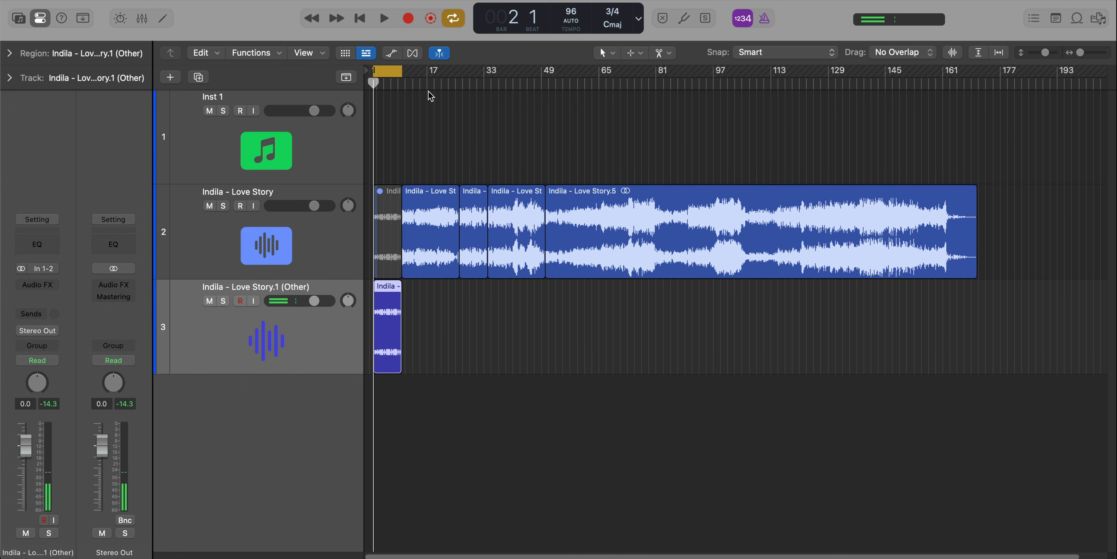
# Move the cycle range to bars 26 to 34 and listen to that section of the original song.
pyautogui.moveTo(392, 77); pyautogui.dragTo(488, 79)
pyautogui.press('space')
pyautogui.press('super+Right')
pyautogui.press('super+Right')
pyautogui.press('super+Right')
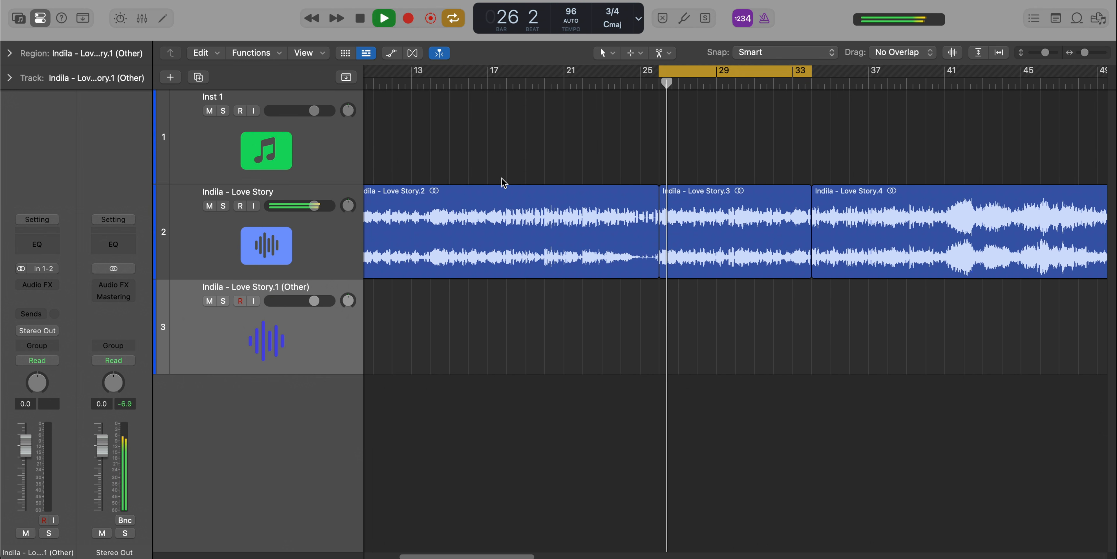
pyautogui.scroll(-3, 502, 178)
pyautogui.hscroll(-3, 503, 178)
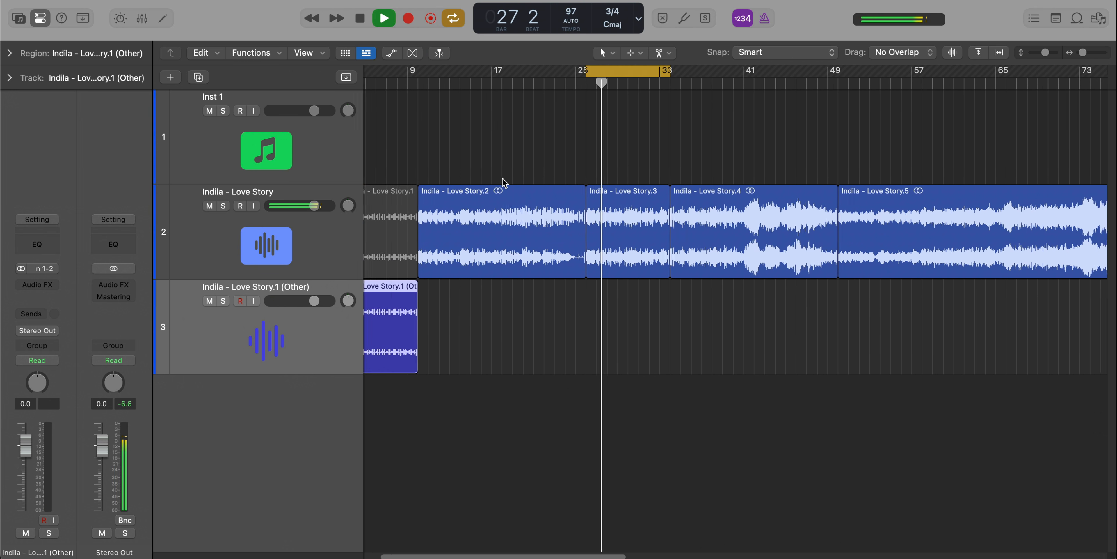
pyautogui.press('space')
pyautogui.click(662, 227)
pyautogui.rightClick(665, 232)
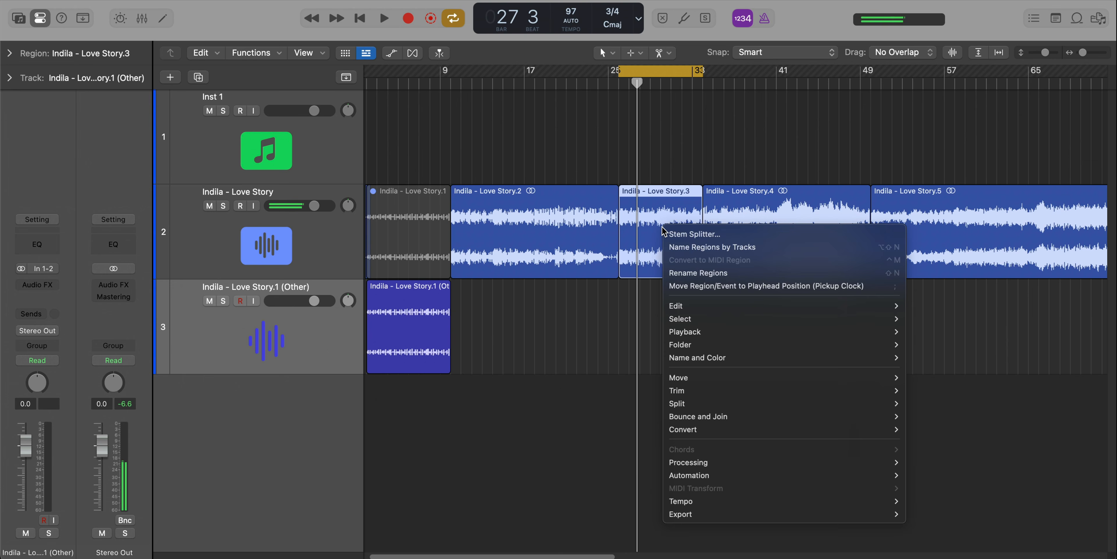
pyautogui.click(685, 234)
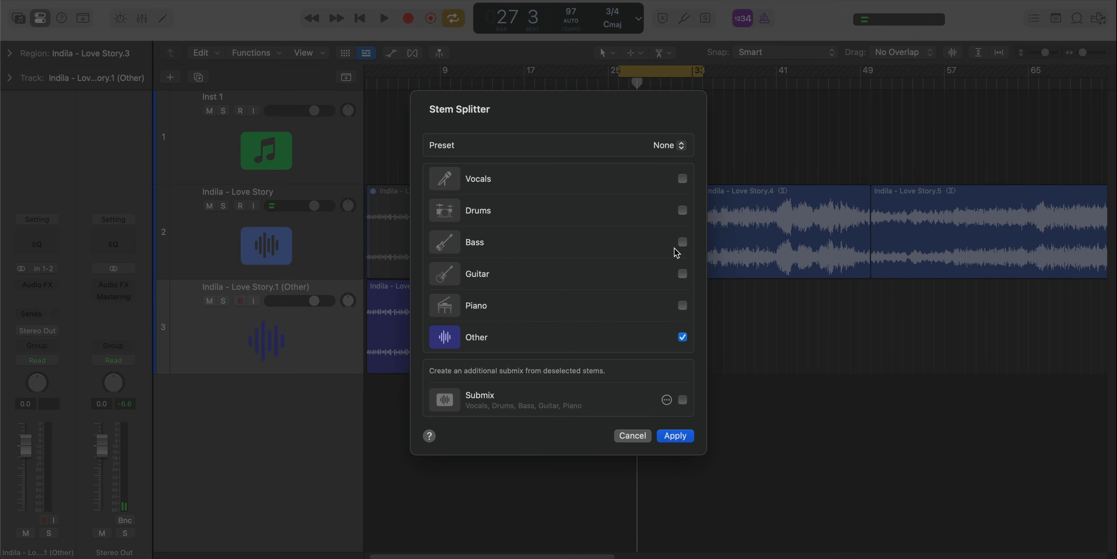
pyautogui.click(633, 436)
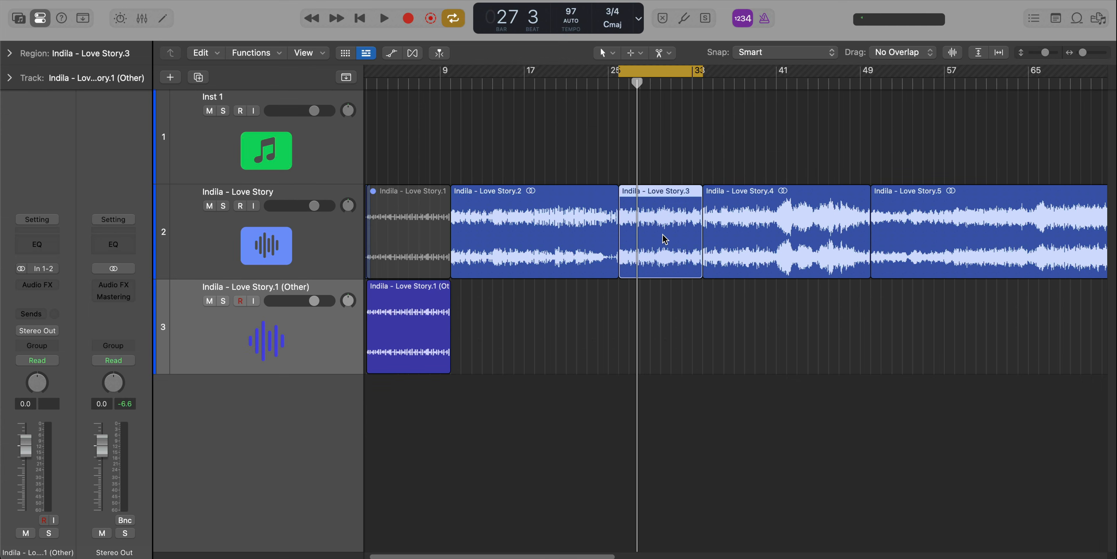
# Extract the Vocals and Other stems from the original song's region at bars 26 to 34 with Stem Splitter.
pyautogui.rightClick(665, 237)
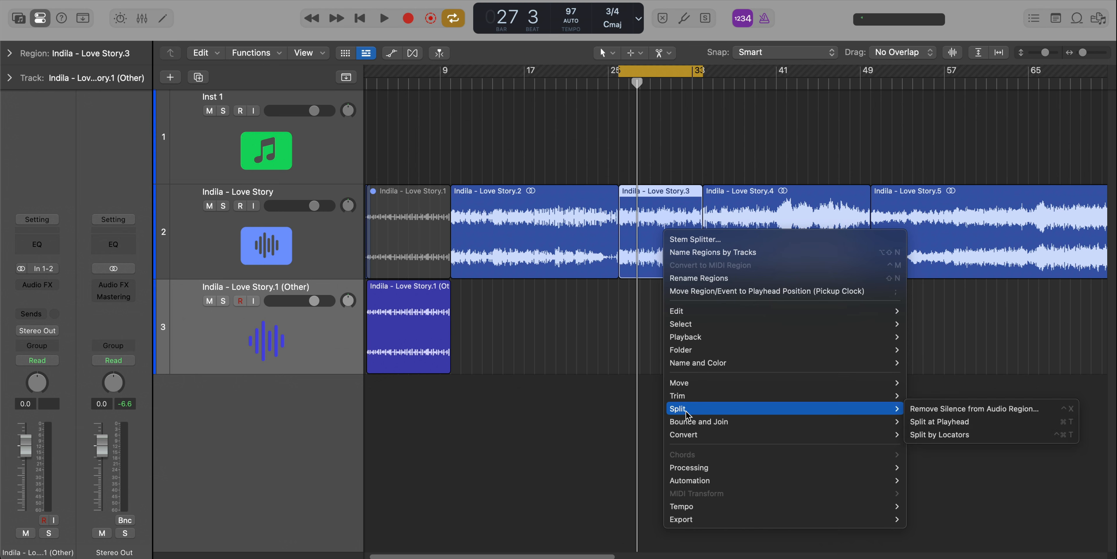
pyautogui.moveTo(699, 468)
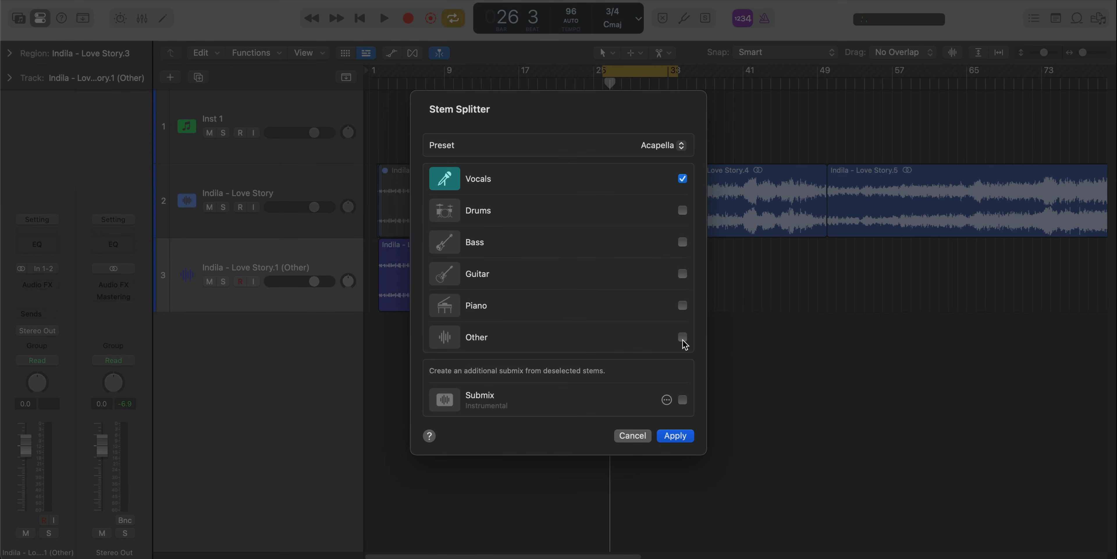
pyautogui.click(674, 438)
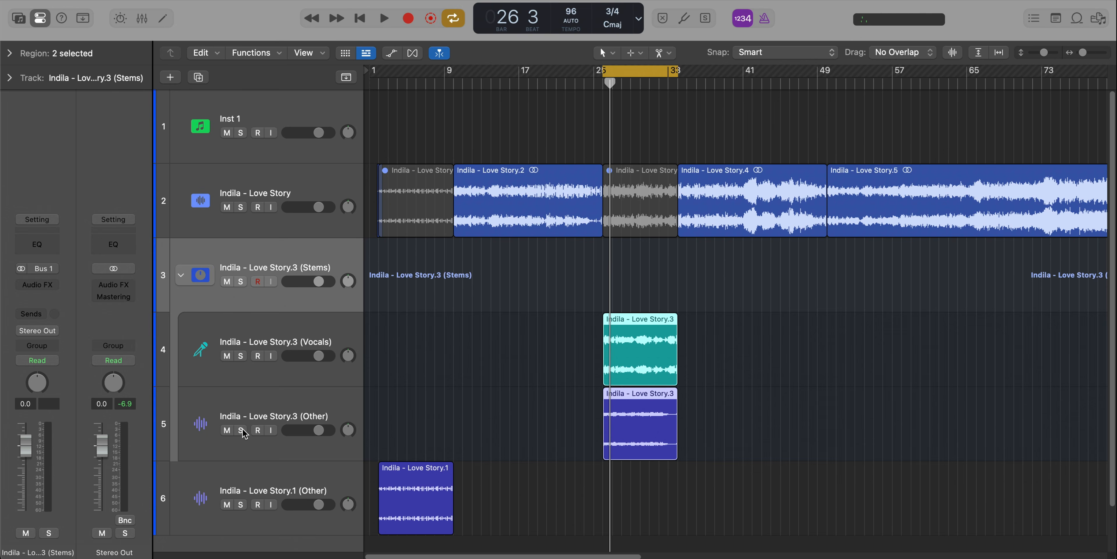
# Solo the extracted Other stem of bars 26 to 34 and listen to it.
pyautogui.click(241, 429)
pyautogui.click(265, 406)
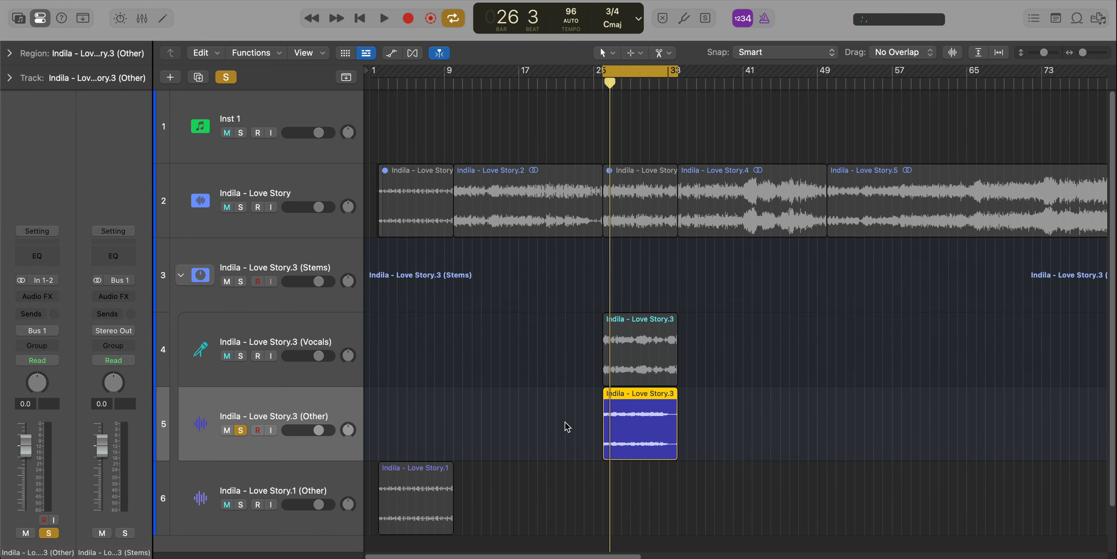
pyautogui.press('space')
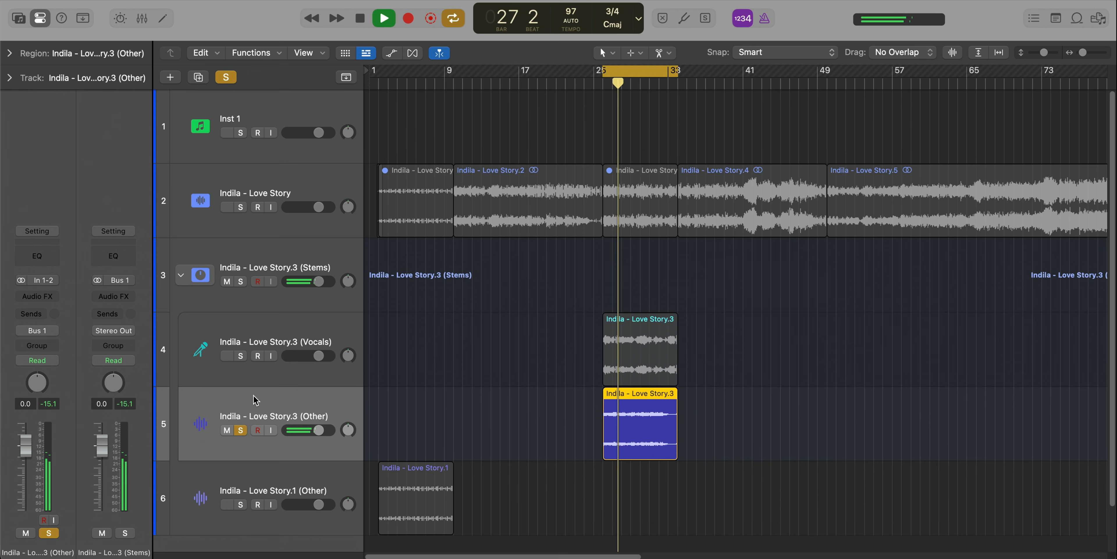
pyautogui.press('space')
# Solo the Vocals stem of bars 26 to 34, listen to it, and clear the solo.
pyautogui.click(241, 356)
pyautogui.click(332, 359)
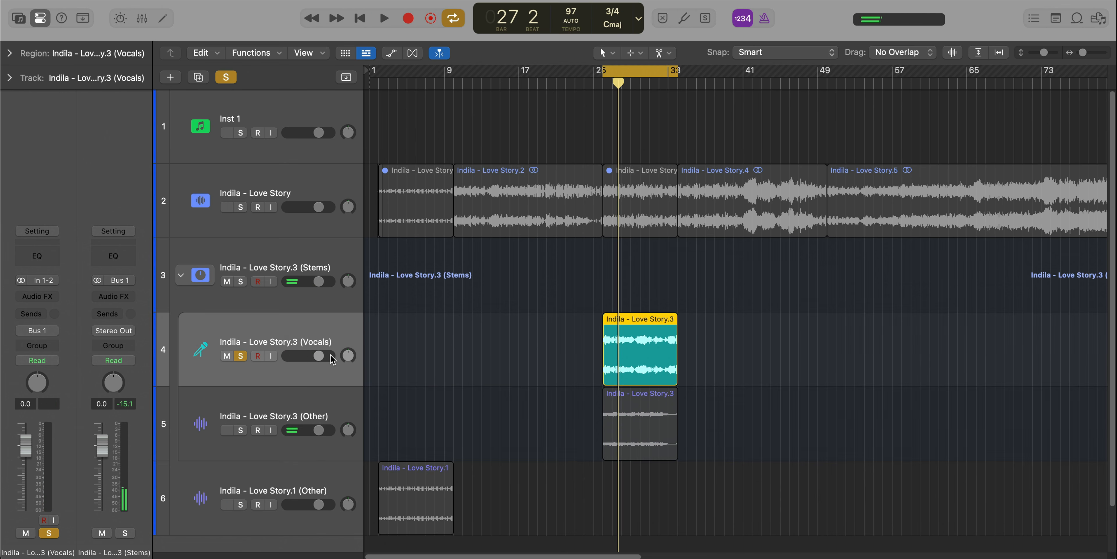
pyautogui.press('space')
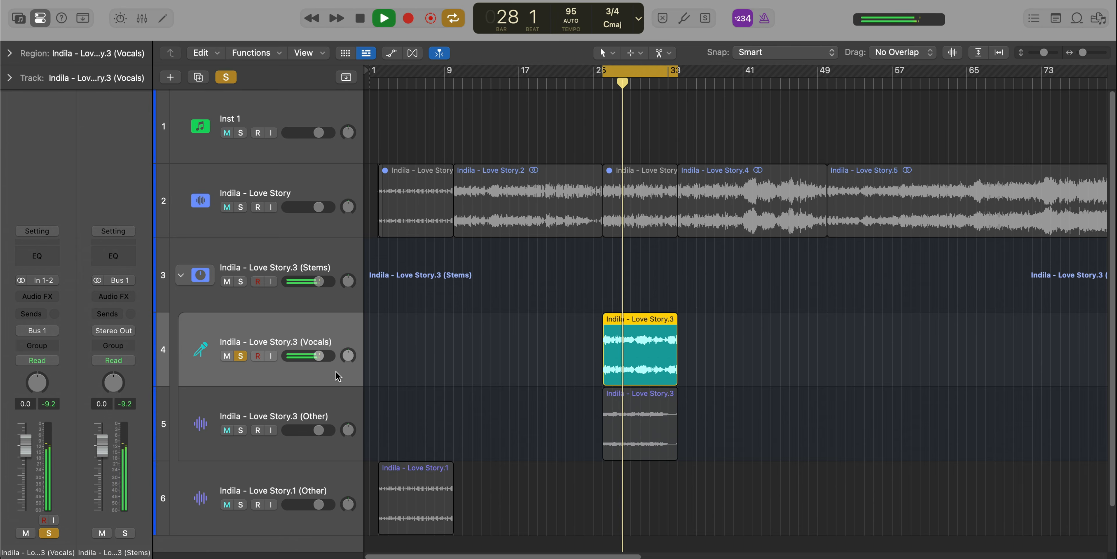
pyautogui.press('space')
pyautogui.press('s')
# Set the cycle range to bars 34 to 50 and extract that region's Vocals, Drums and Other stems with Stem Splitter.
pyautogui.scroll(-1, 523, 298)
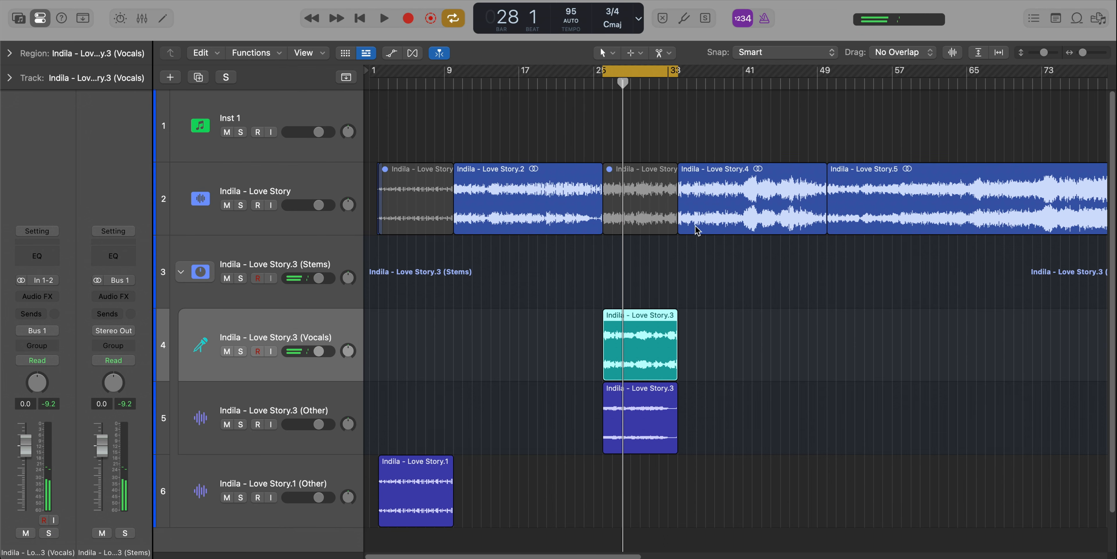
pyautogui.click(713, 213)
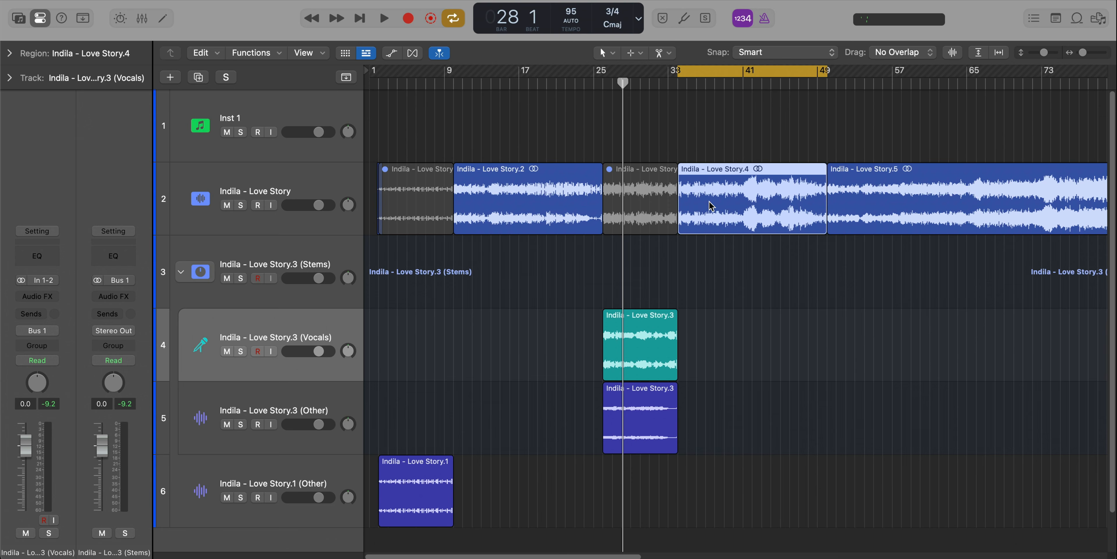
pyautogui.rightClick(713, 204)
pyautogui.click(747, 204)
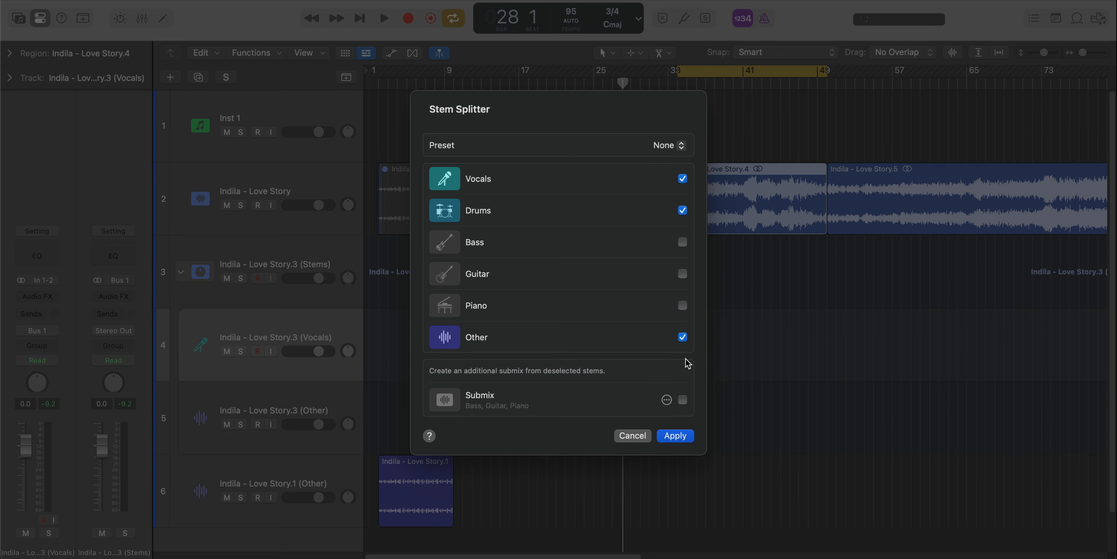
pyautogui.click(676, 435)
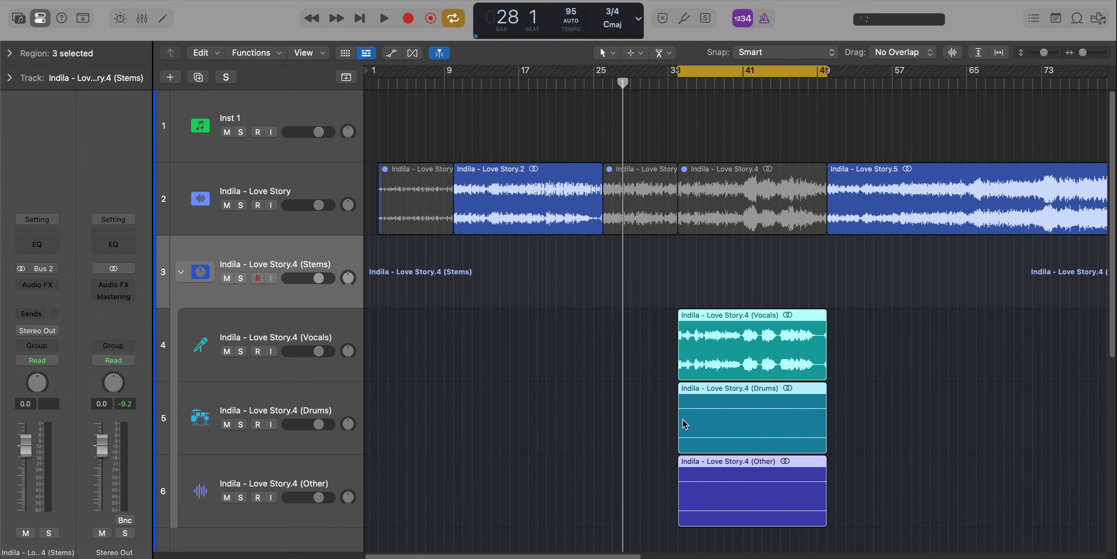
# Solo the extracted Other stem of bars 34 to 50 and listen to its beginning.
pyautogui.click(240, 490)
pyautogui.press('space')
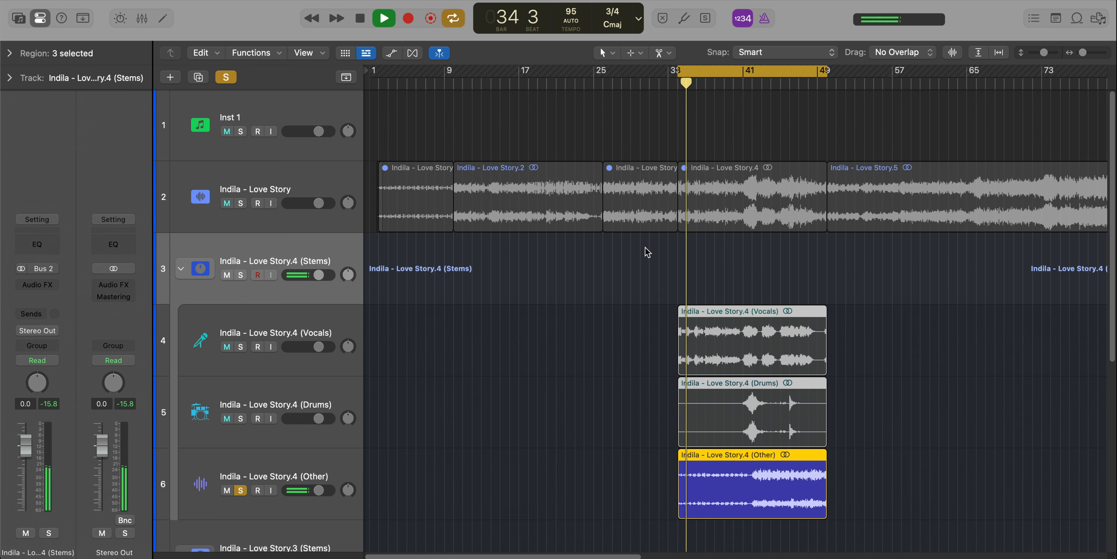
pyautogui.press('space')
# Solo the Drums stem of bars 34 to 50 and play it from around bar 41 with the cycle off.
pyautogui.click(241, 418)
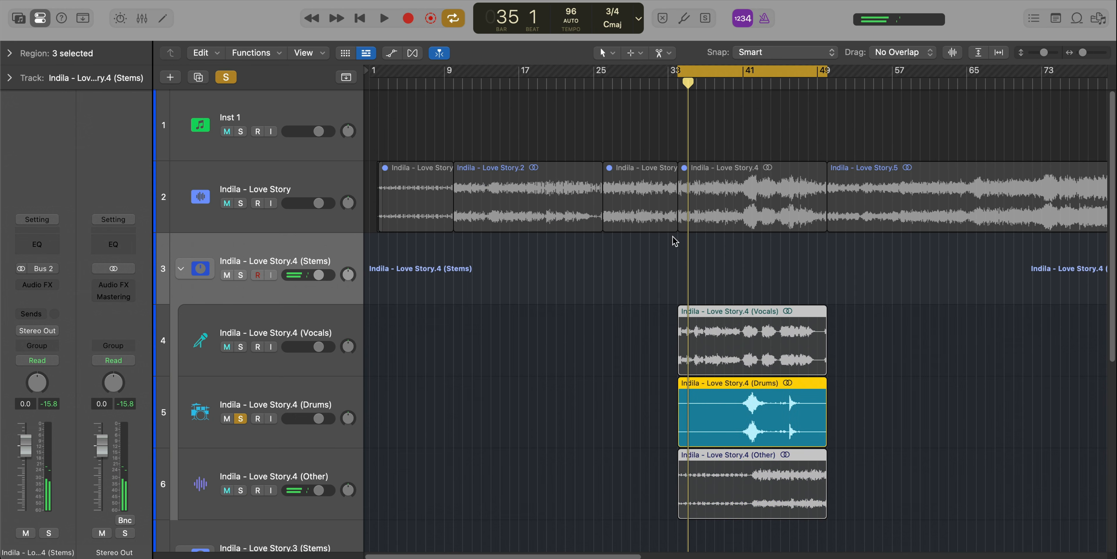
pyautogui.click(744, 77)
pyautogui.press('space')
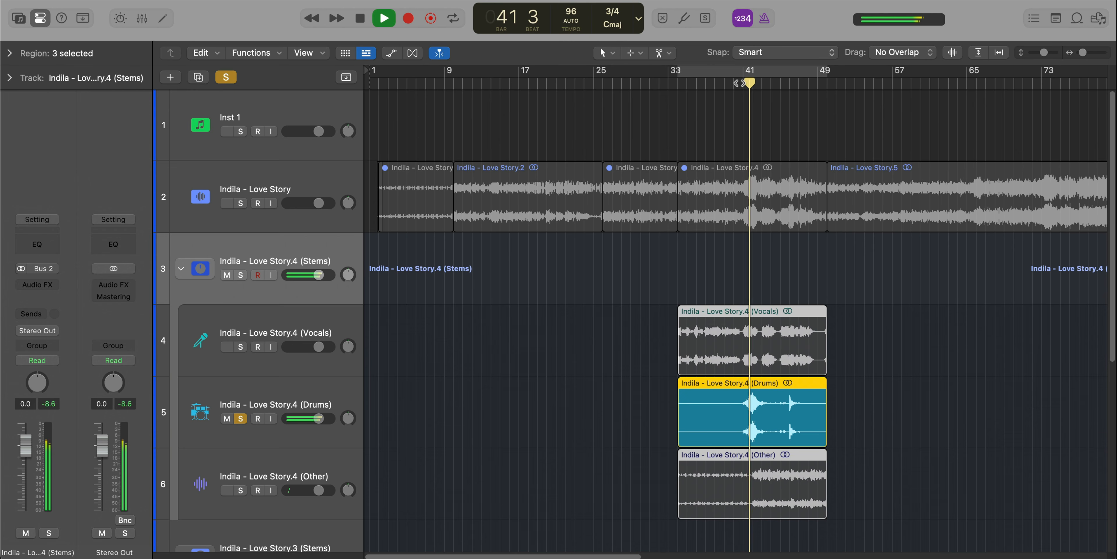
pyautogui.press('space')
# Solo the Vocals stem of bars 34 to 50, listen to it, and clear the solo.
pyautogui.click(240, 346)
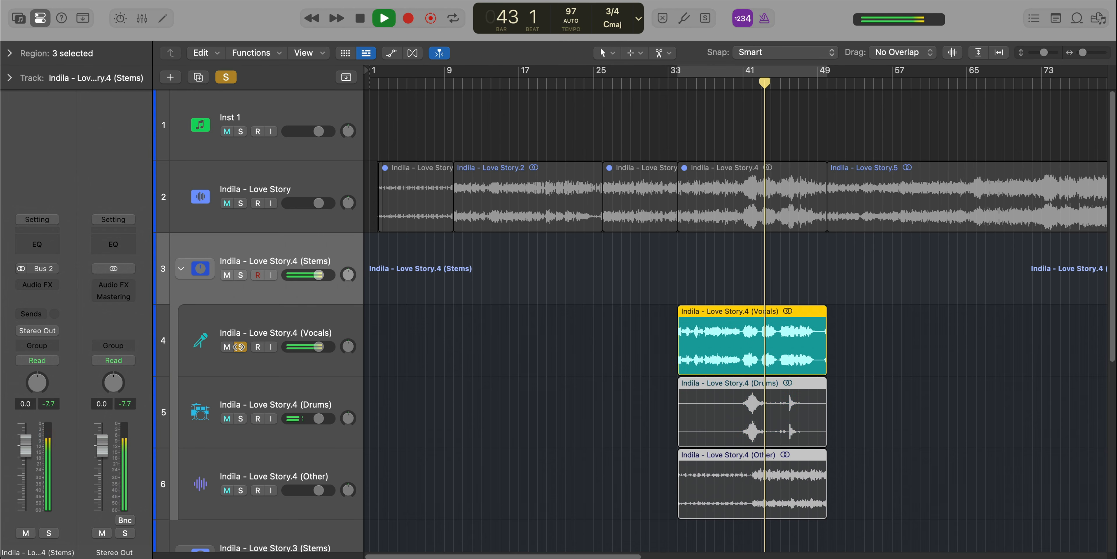
pyautogui.scroll(-3, 500, 374)
pyautogui.scroll(-2, 501, 374)
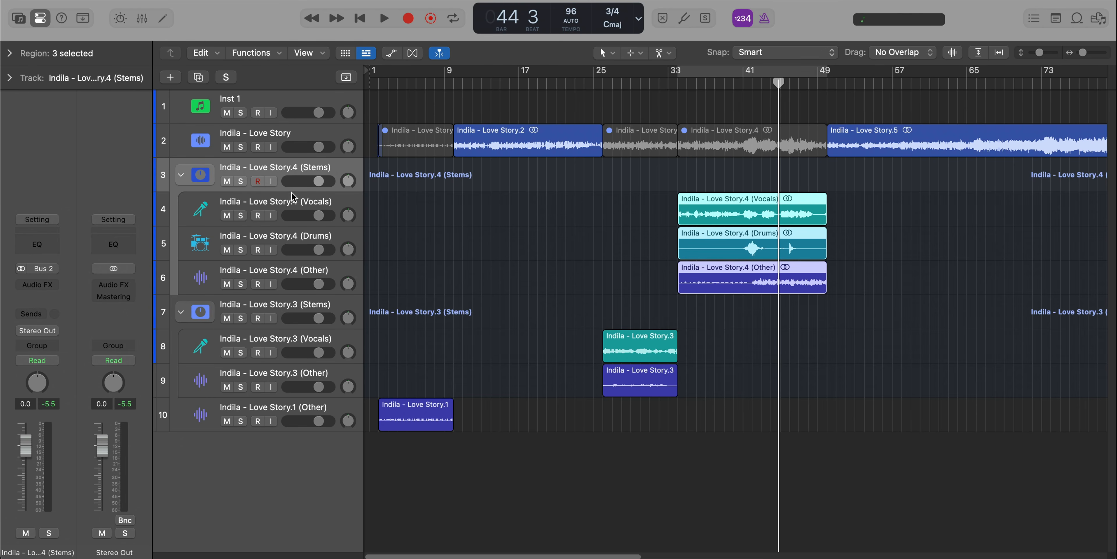
# Show the Flex controls and enable Flex on the Other, Drums and Vocals tracks of the Love Story.4 stems.
pyautogui.click(279, 217)
pyautogui.click(412, 53)
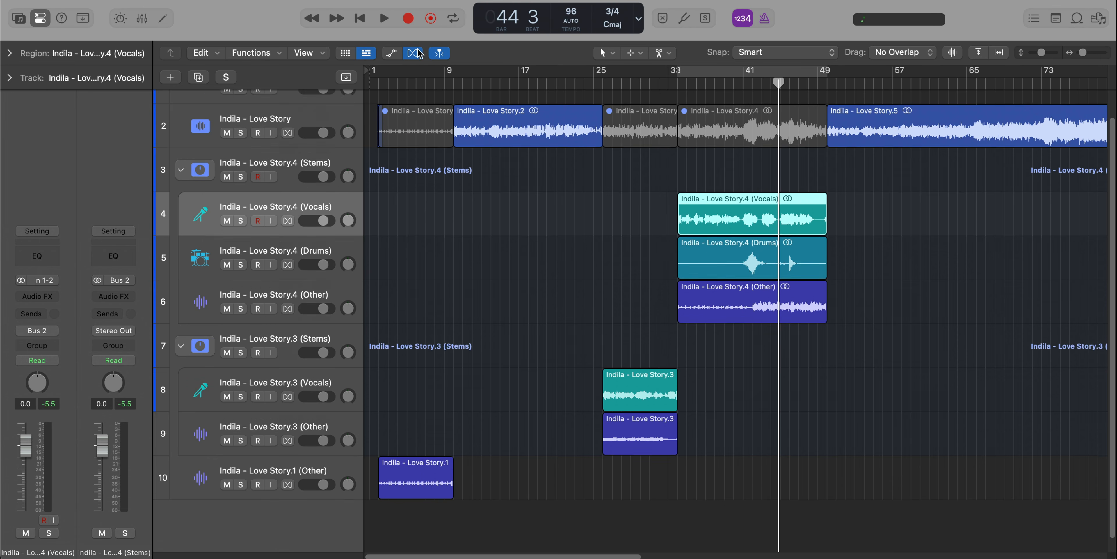
pyautogui.keyDown('shift'); pyautogui.click(292, 260); pyautogui.keyUp('shift')
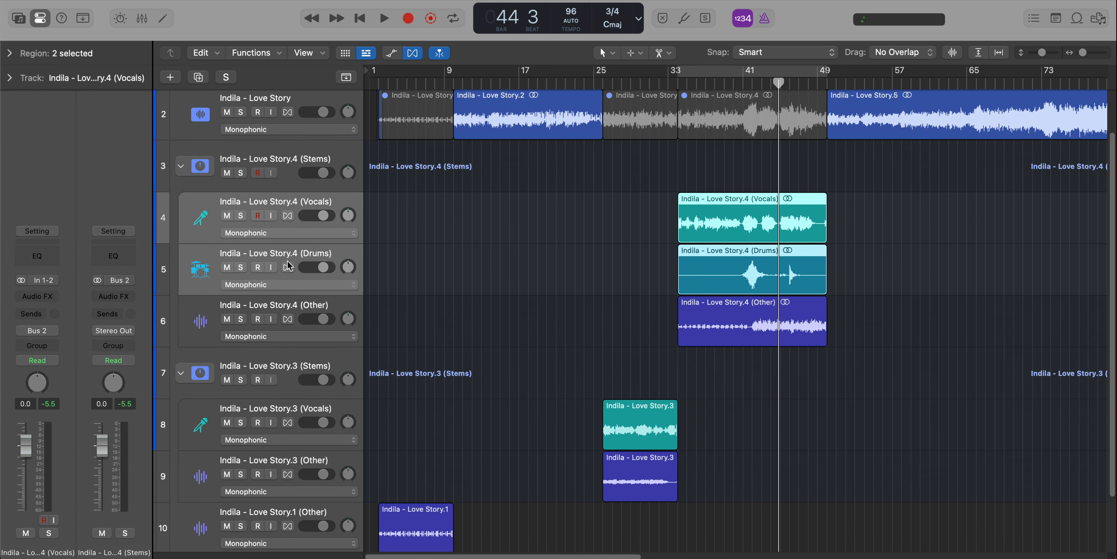
pyautogui.keyDown('shift'); pyautogui.click(284, 301); pyautogui.keyUp('shift')
pyautogui.click(287, 319)
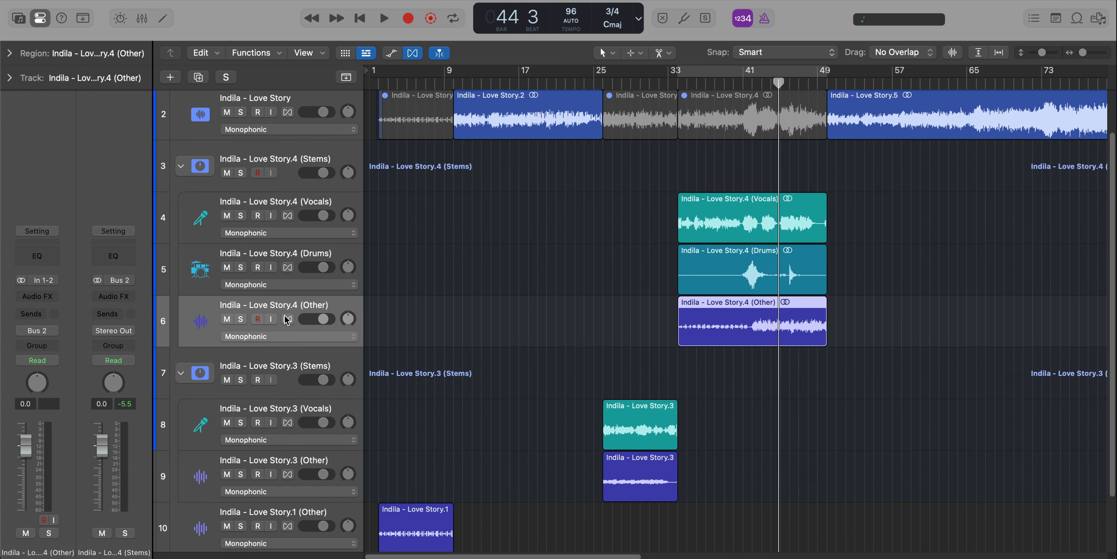
pyautogui.click(287, 267)
pyautogui.click(287, 215)
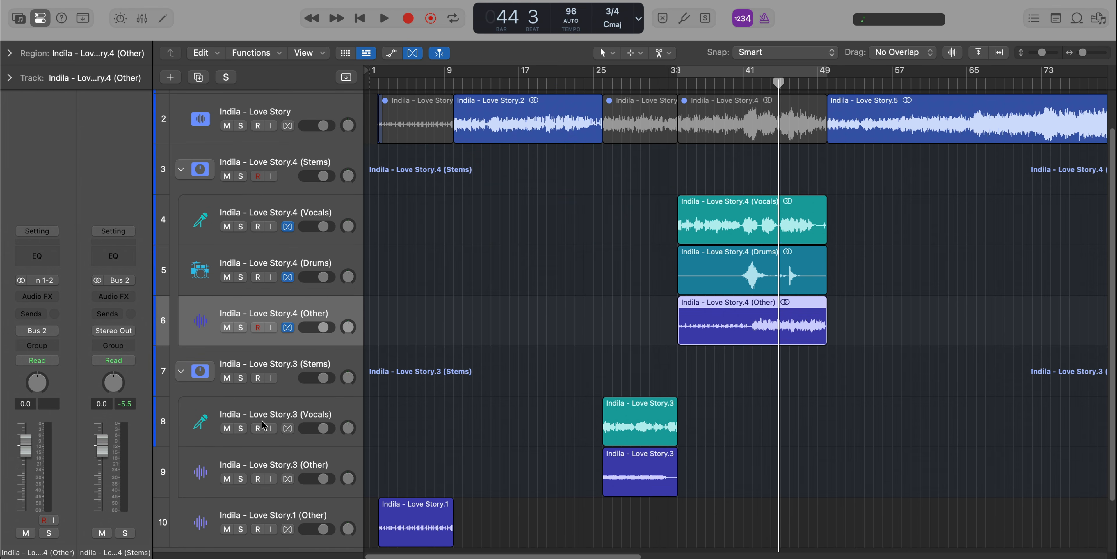
# Enable Flex on the Love Story.3 Vocals and Other tracks and on the Love Story.1 Other track.
pyautogui.click(287, 428)
pyautogui.click(288, 478)
pyautogui.scroll(-3, 282, 479)
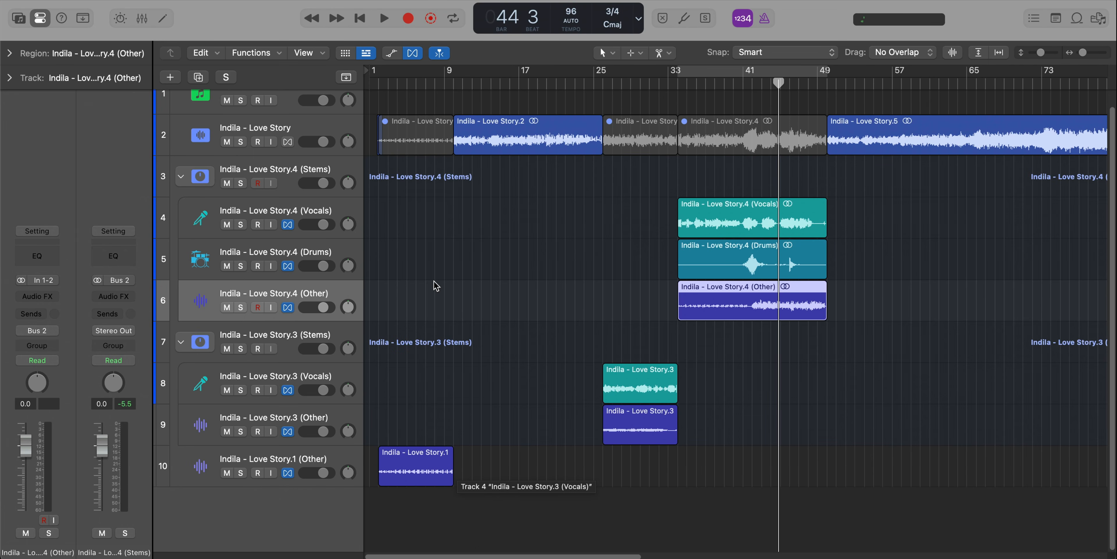
# Mute and hide the Inst 1 track and the original Indila - Love Story track.
pyautogui.press('super+Up')
pyautogui.press('super+Up')
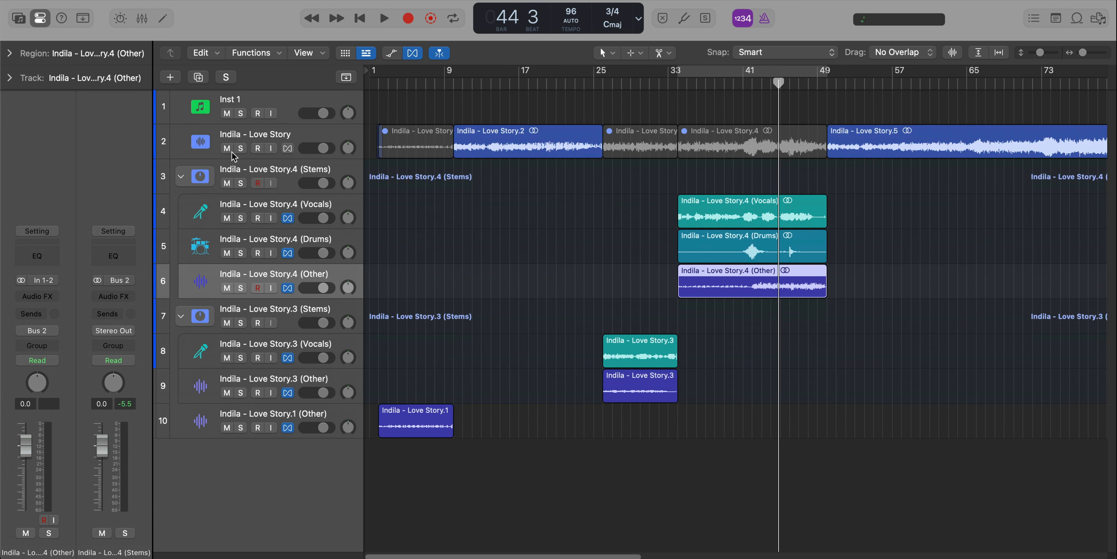
pyautogui.moveTo(229, 150); pyautogui.dragTo(227, 102)
pyautogui.press('h')
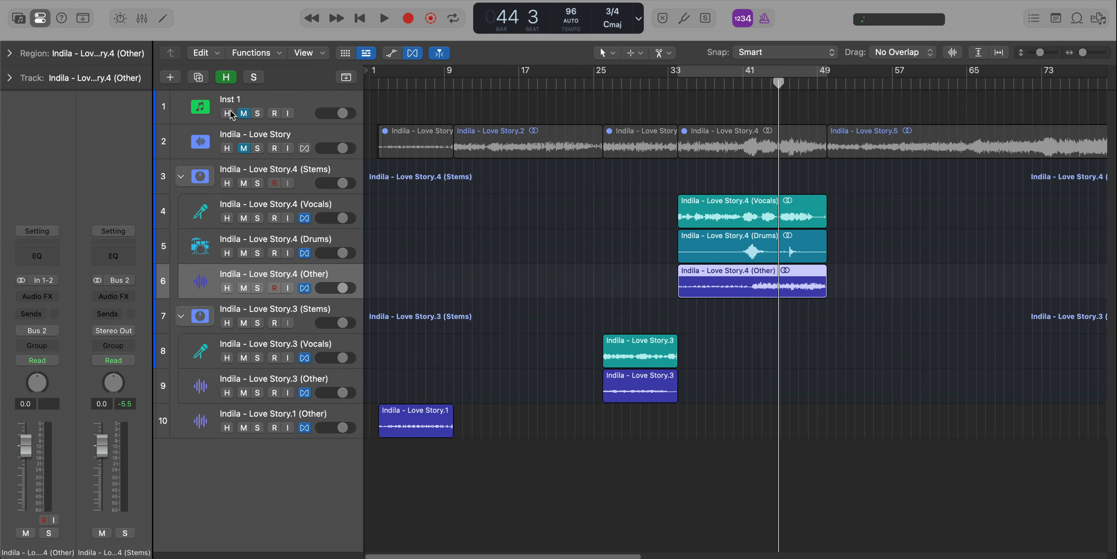
pyautogui.press('h')
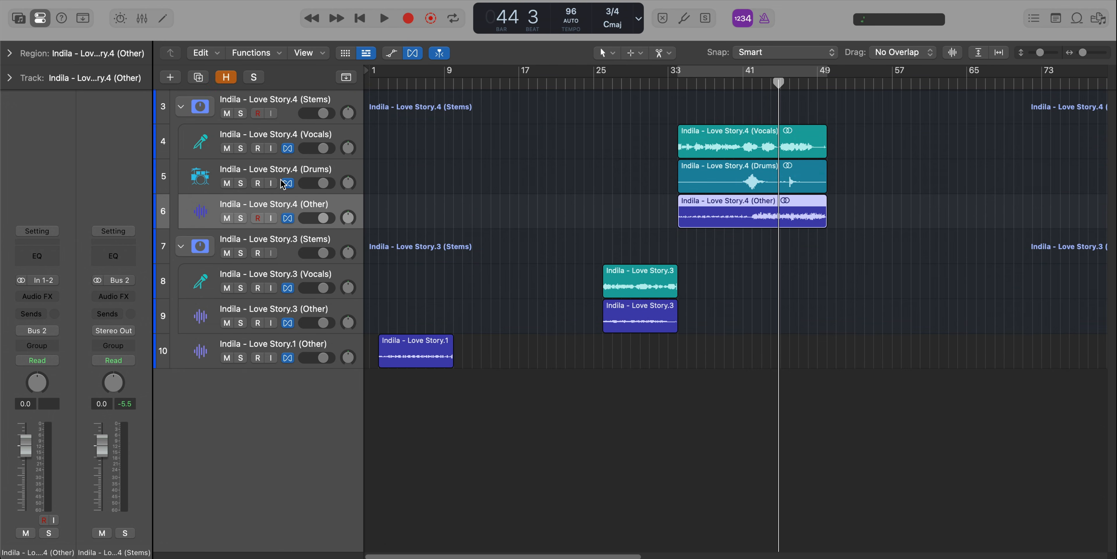
# Show the global tracks, create a new tempo set, and set the project tempo to 133.
pyautogui.click(347, 78)
pyautogui.click(186, 136)
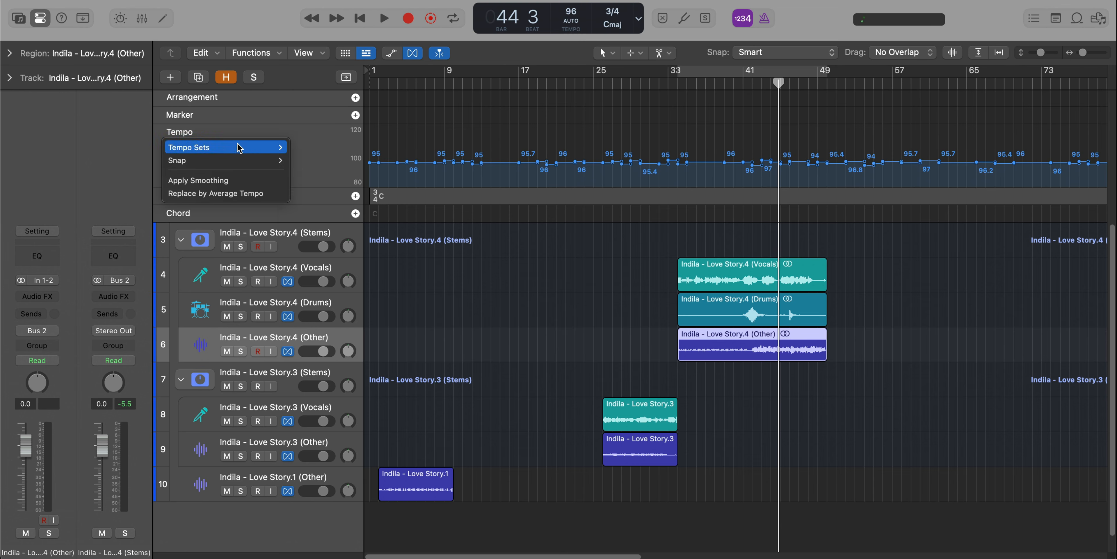
pyautogui.moveTo(239, 148)
pyautogui.click(320, 167)
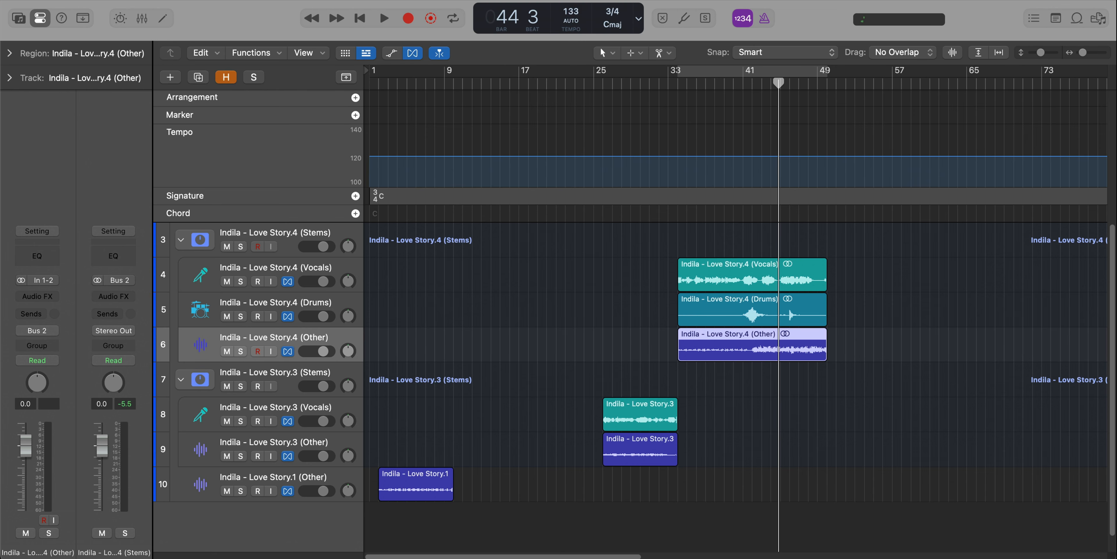
pyautogui.press('Return')
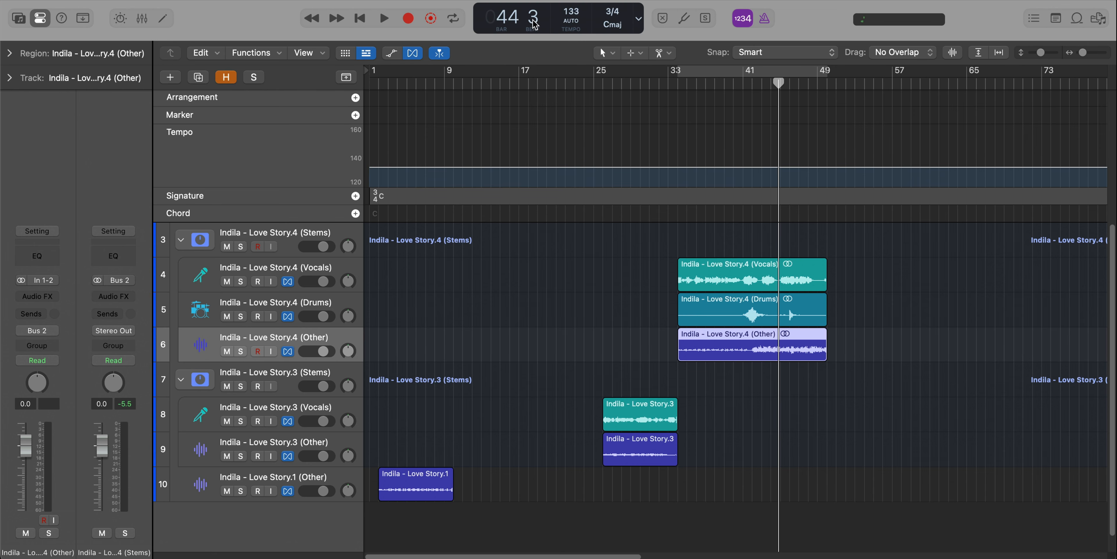
# Create a new signature set and change the project's time signature to 4/4.
pyautogui.click(179, 198)
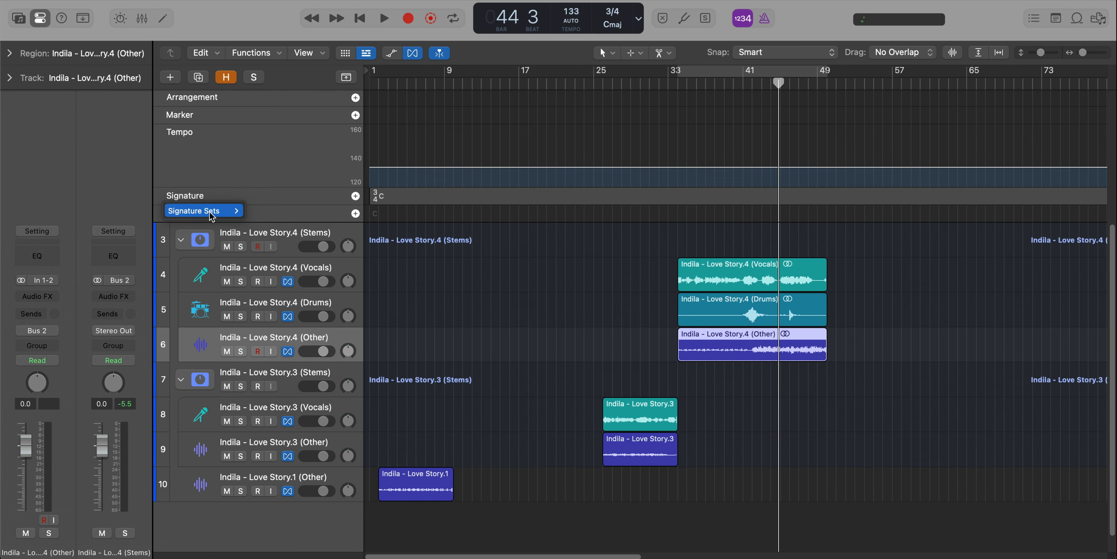
pyautogui.click(282, 228)
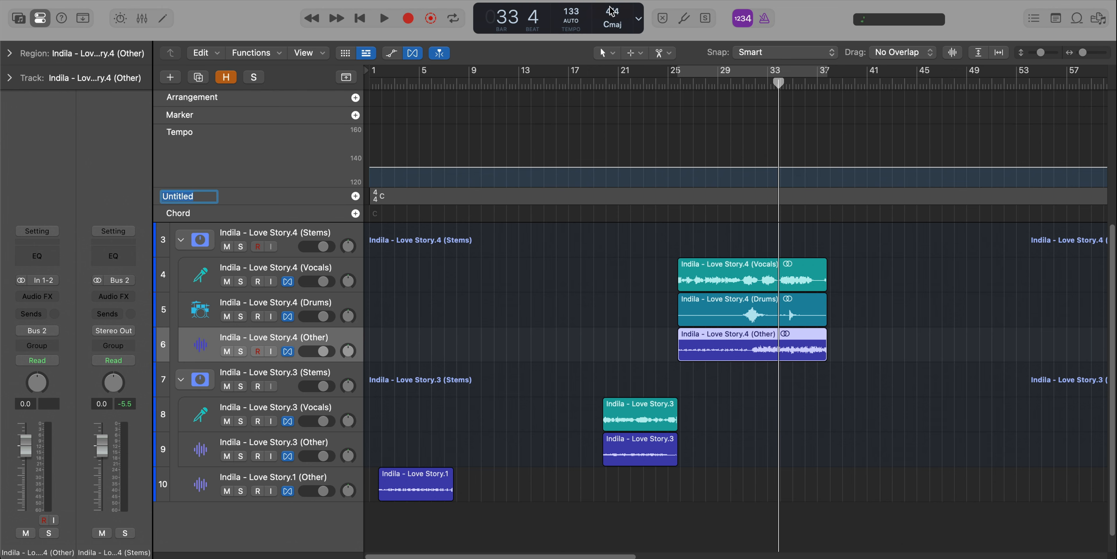
pyautogui.press('Return')
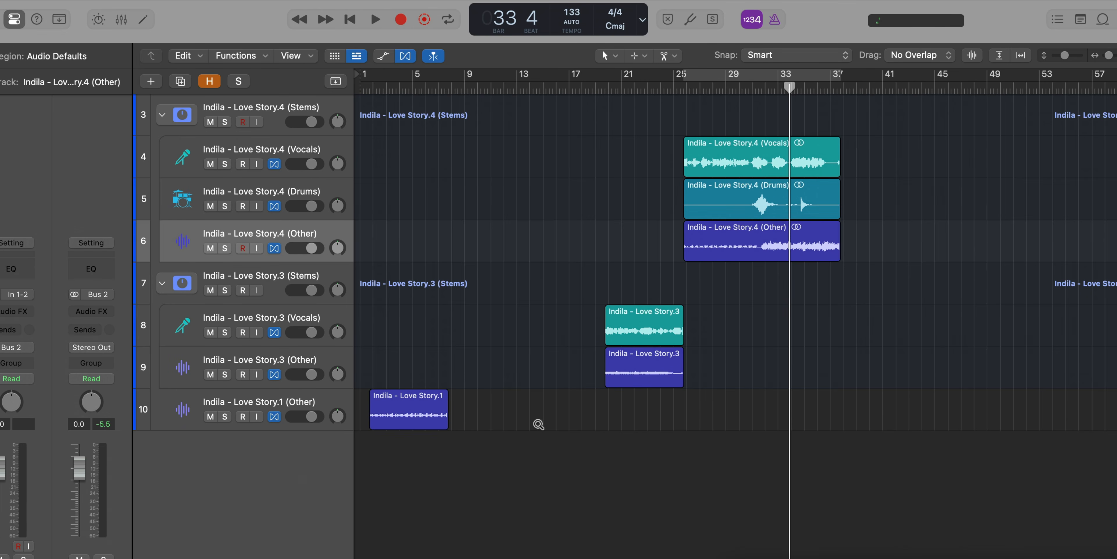
# Set an active eight-bar cycle range from bar 2 to bar 10 above the Love Story.1 Other region.
pyautogui.scroll(-2, 539, 424)
pyautogui.scroll(3, 539, 424)
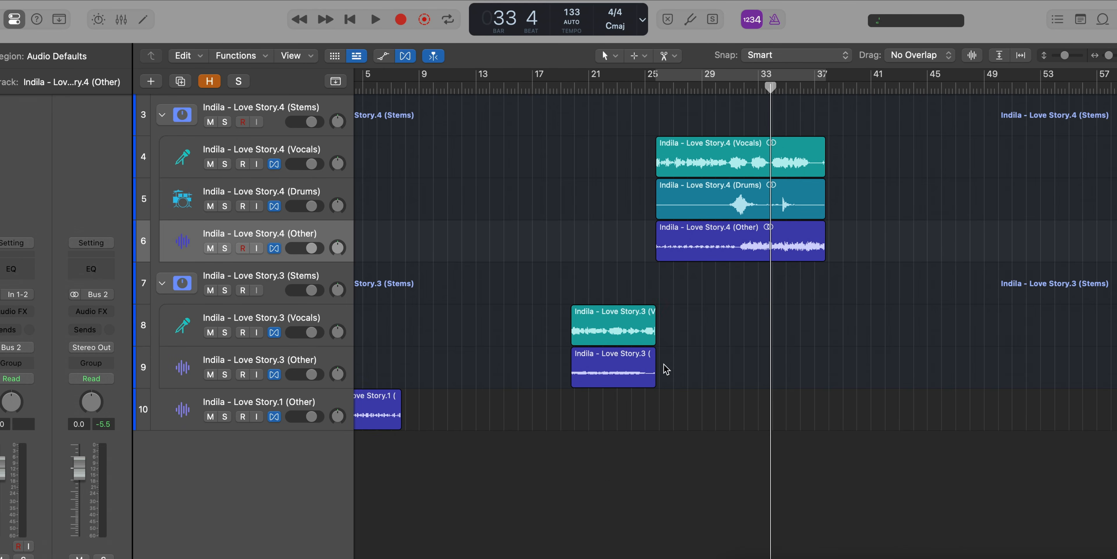
pyautogui.click(618, 373)
pyautogui.click(526, 375)
pyautogui.click(594, 375)
pyautogui.hscroll(-2, 601, 376)
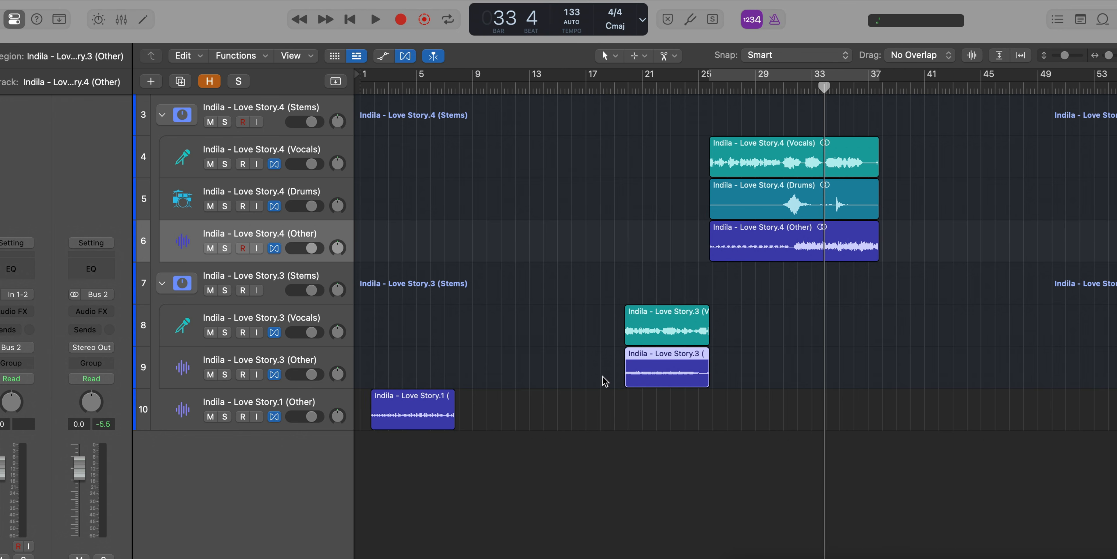
pyautogui.click(398, 407)
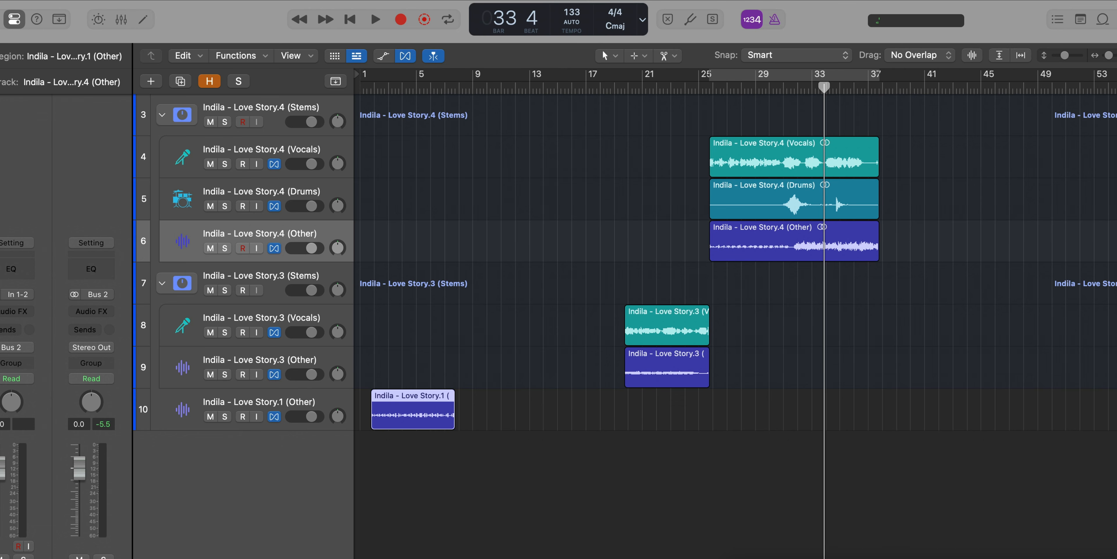
pyautogui.moveTo(374, 86); pyautogui.dragTo(484, 99)
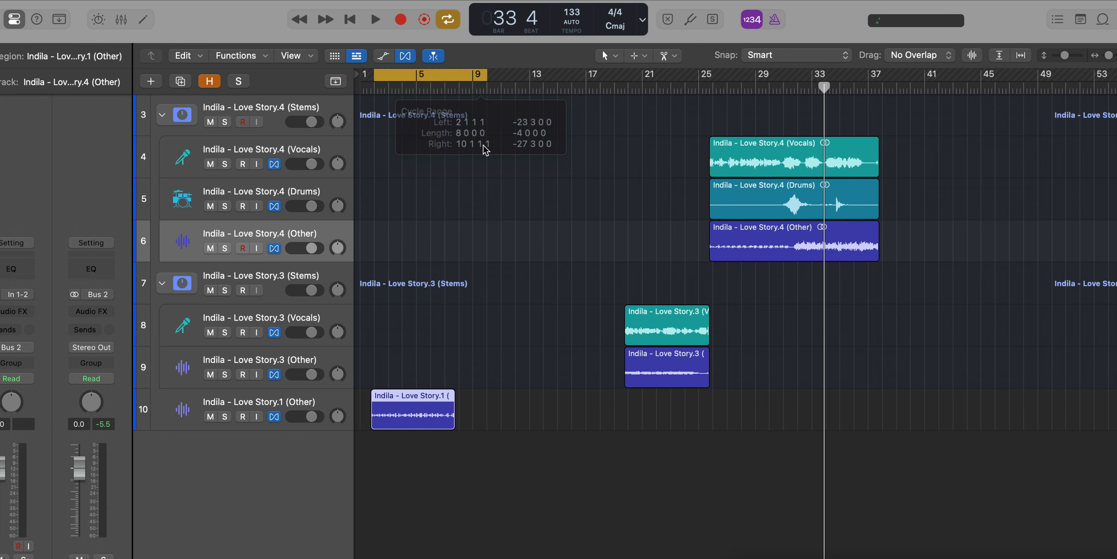
# Move the Love Story.1 Other region to the playhead at bar 2 and extend its end to bar 10.
pyautogui.scroll(1, 477, 259)
pyautogui.scroll(4, 477, 259)
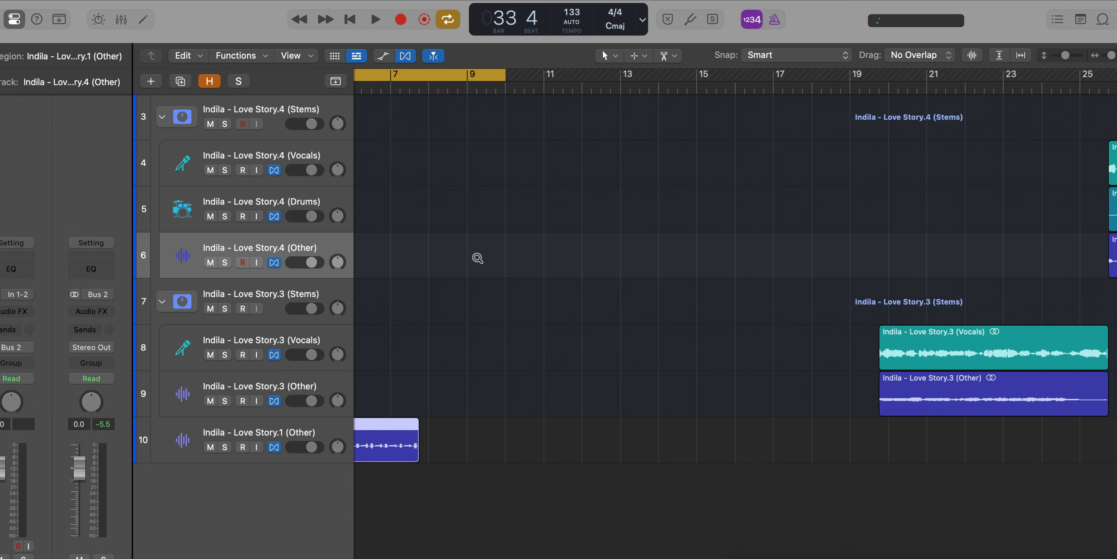
pyautogui.hscroll(-3, 545, 450)
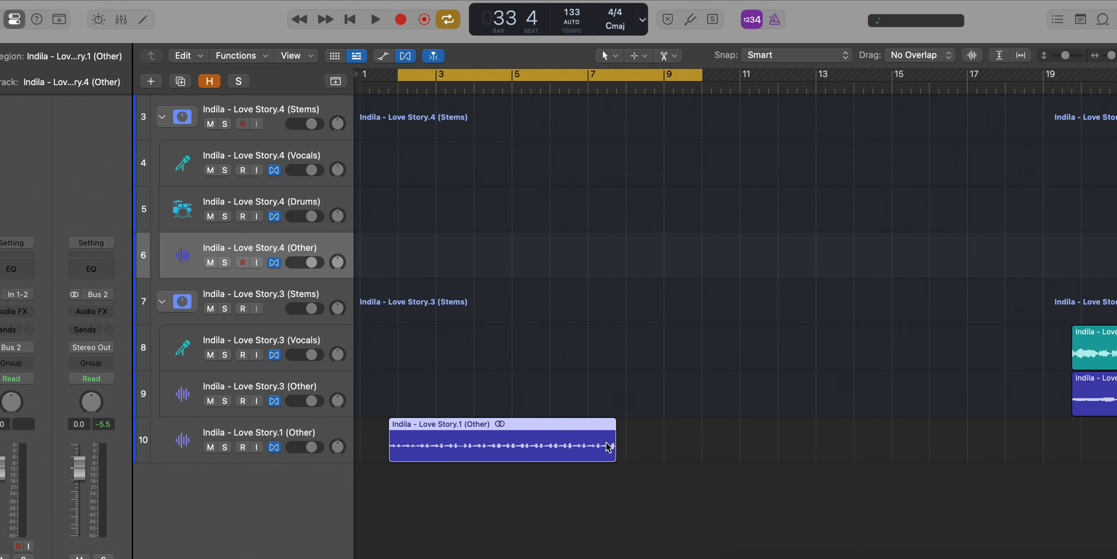
pyautogui.scroll(1, 430, 439)
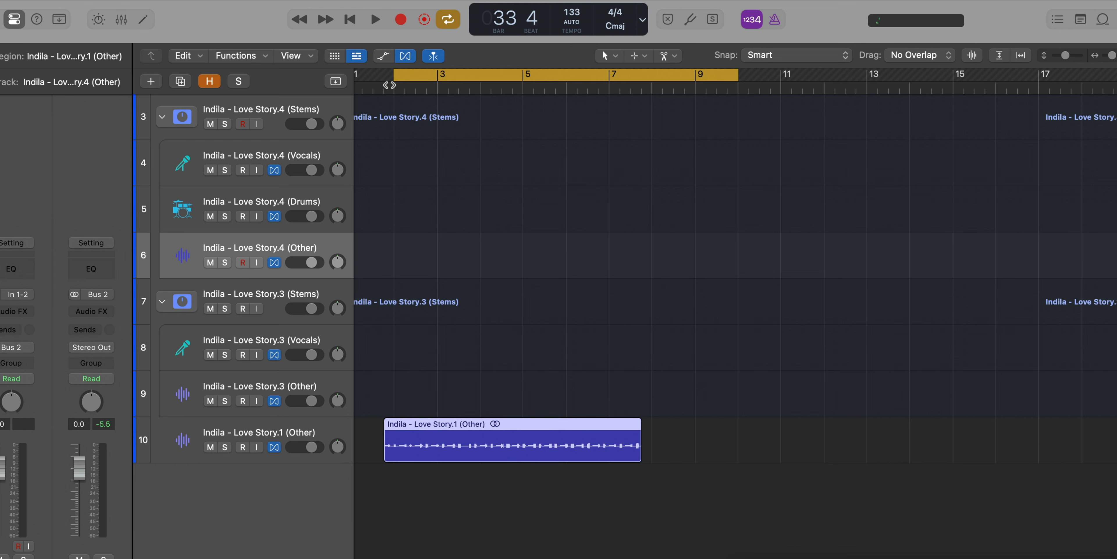
pyautogui.rightClick(435, 421)
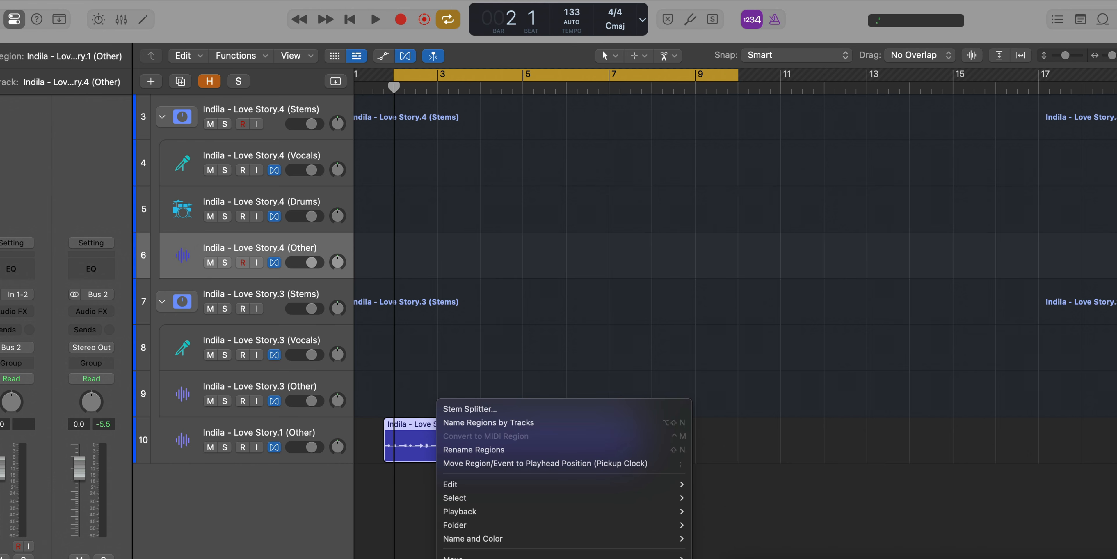
pyautogui.moveTo(560, 556)
pyautogui.click(755, 513)
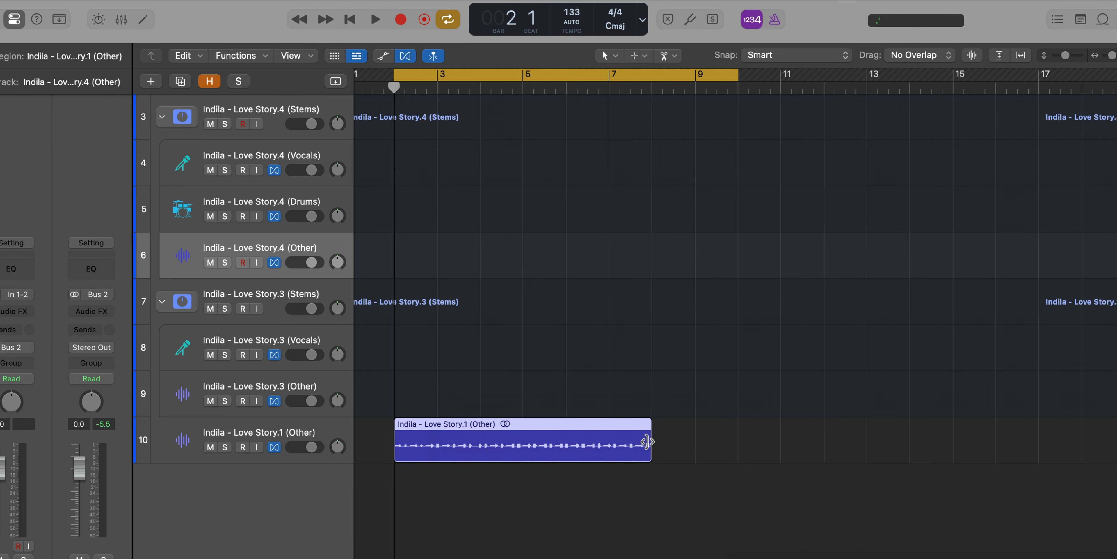
pyautogui.moveTo(648, 440); pyautogui.dragTo(719, 463)
# Audition the extended Love Story.1 Other region and transpose it by +1.
pyautogui.press('space')
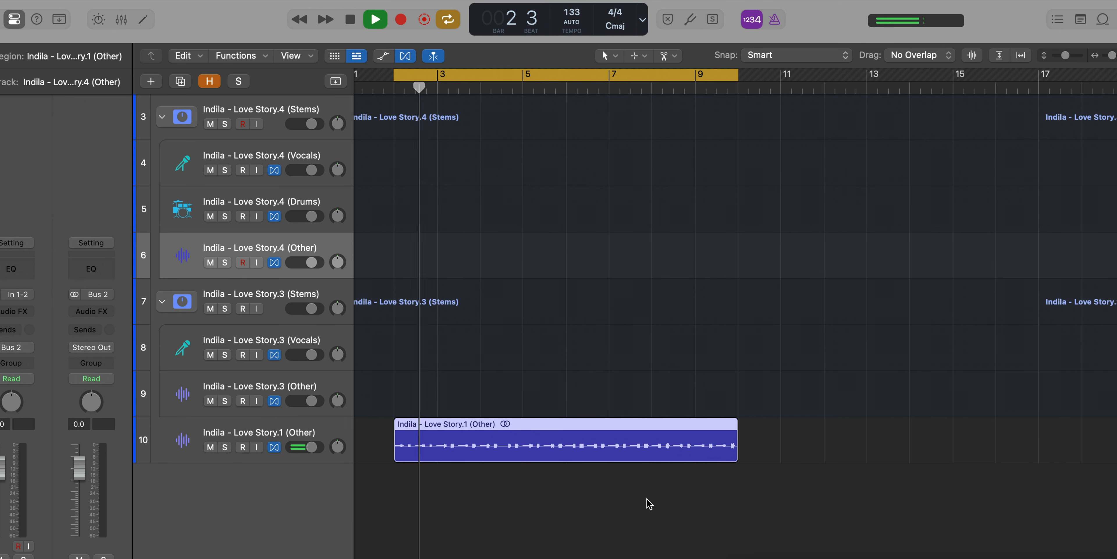
pyautogui.hscroll(-3, 642, 493)
pyautogui.scroll(-2, 642, 494)
pyautogui.hscroll(-1, 643, 493)
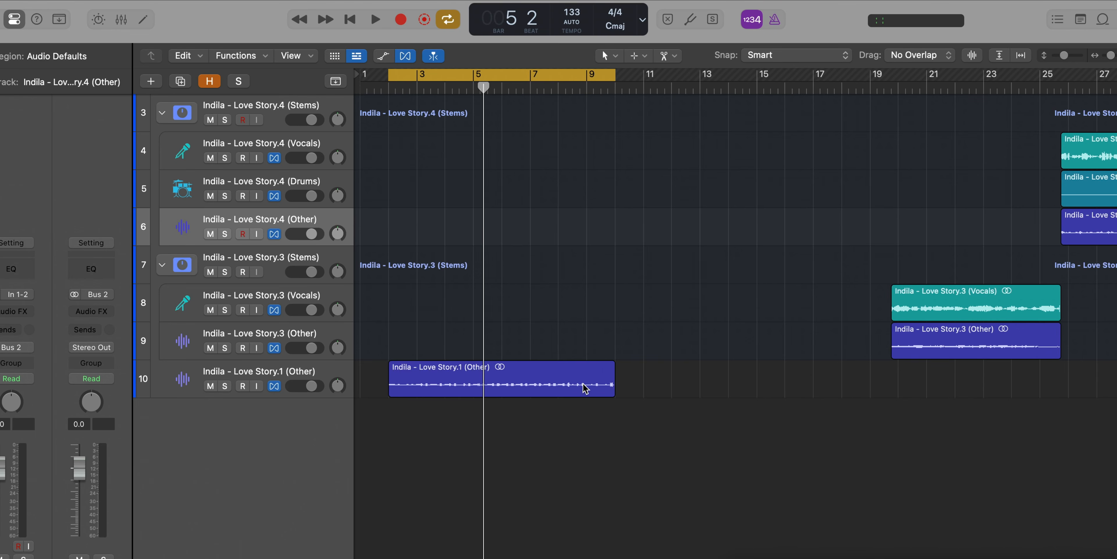
pyautogui.click(585, 388)
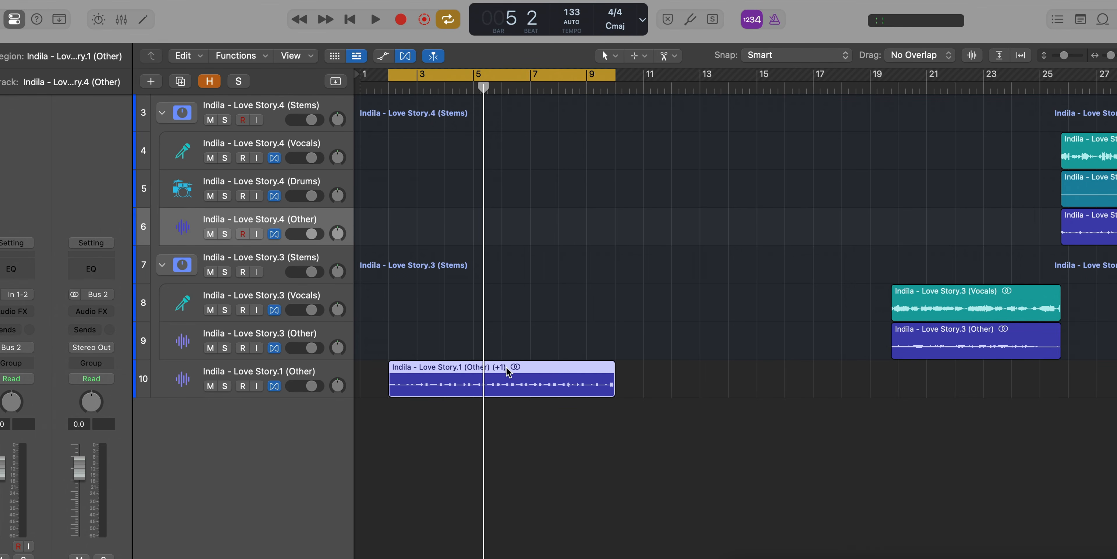
pyautogui.press('space')
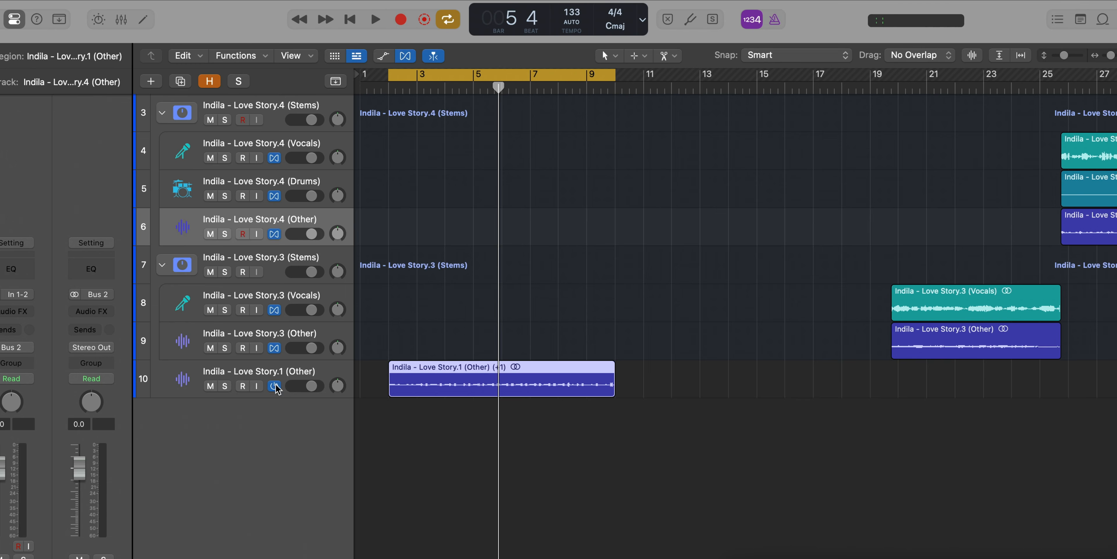
# Rename the Love Story.1 Other track as Keys and the Love Story.3 Other track as Bass.
pyautogui.doubleClick(275, 370)
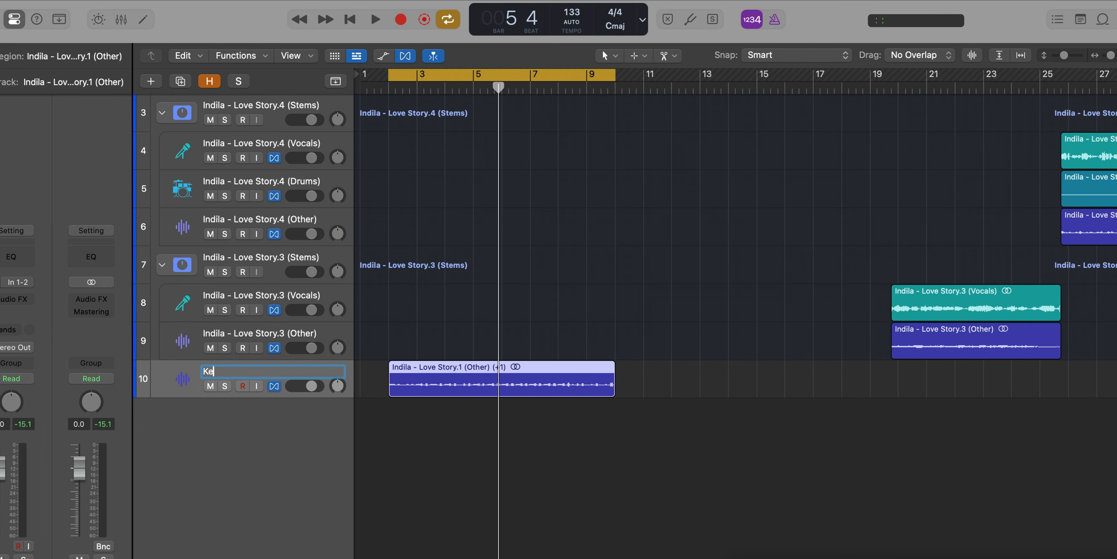
pyautogui.doubleClick(287, 335)
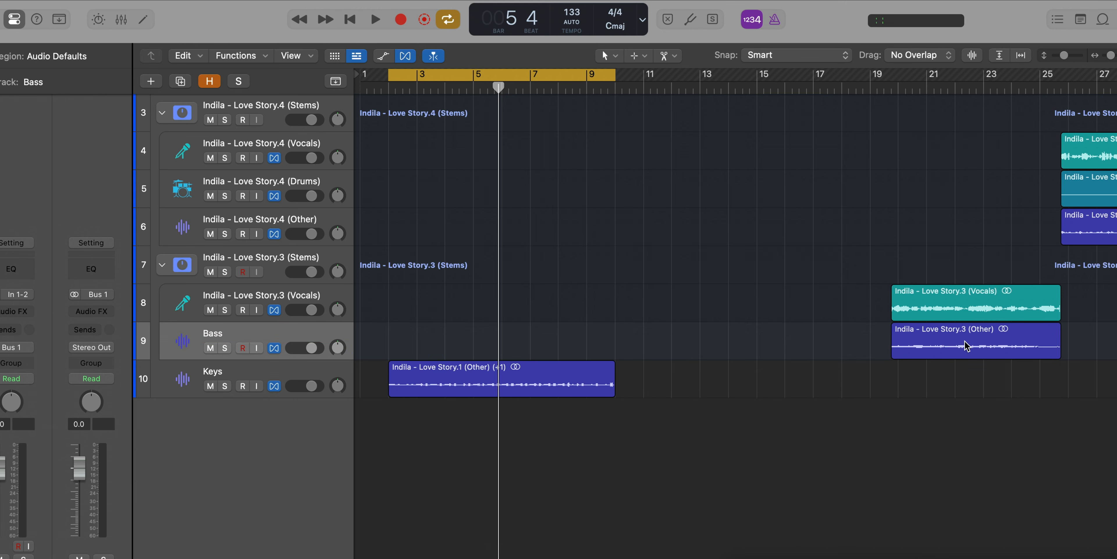
# Move the Bass track's region to start at bar 2 and extend its end to bar 10.
pyautogui.moveTo(965, 346); pyautogui.dragTo(478, 350)
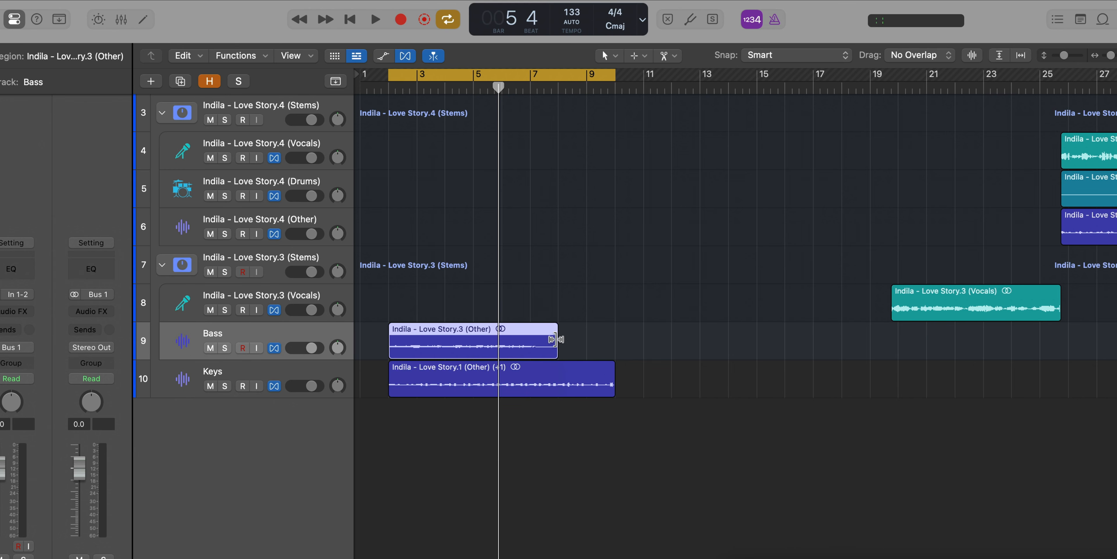
pyautogui.moveTo(556, 336); pyautogui.dragTo(612, 343)
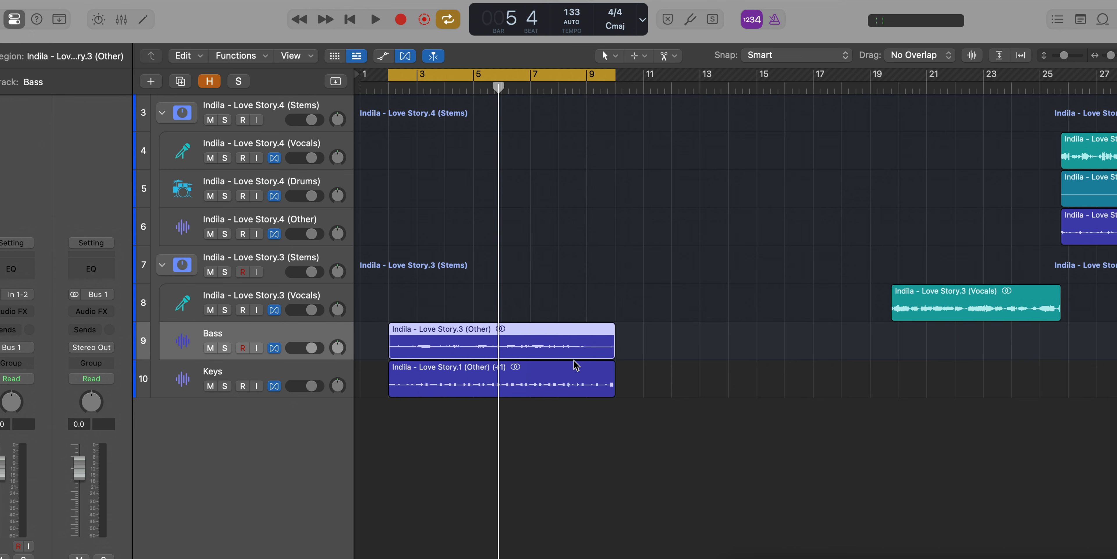
# Audition the Bass and Keys regions together and transpose the Bass region by +1.
pyautogui.press('space')
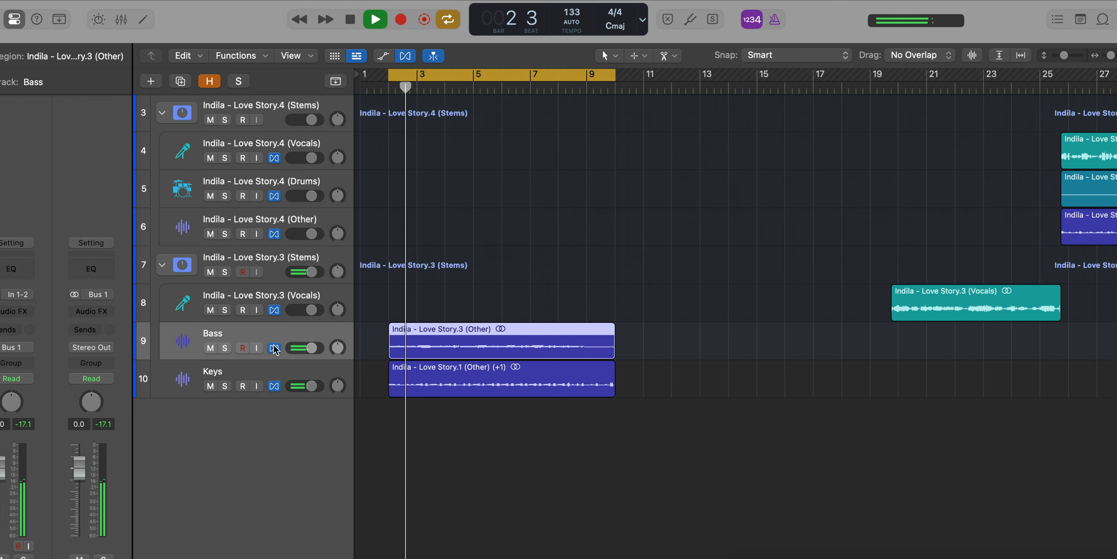
pyautogui.press('space')
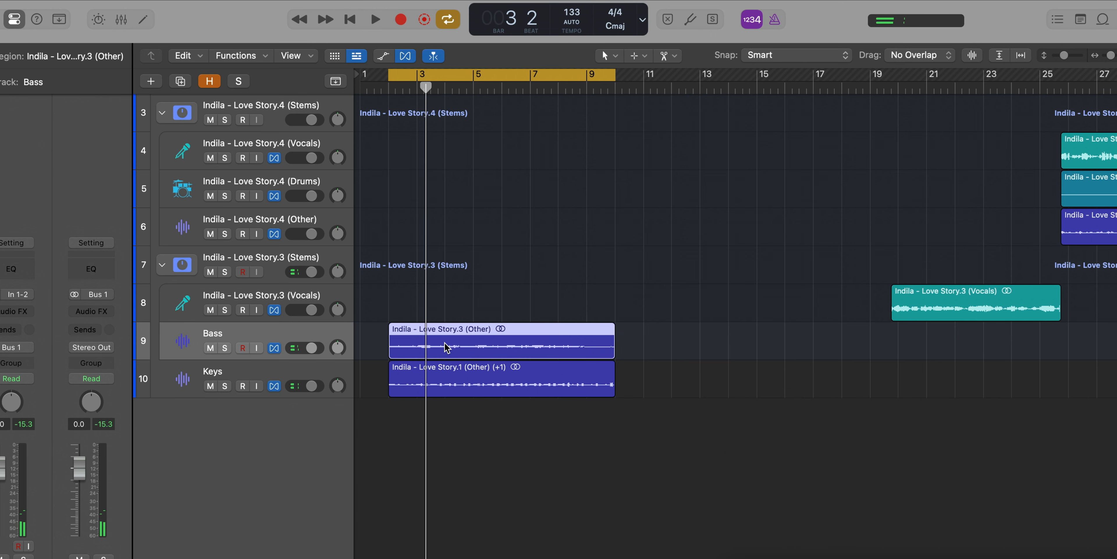
pyautogui.press('space')
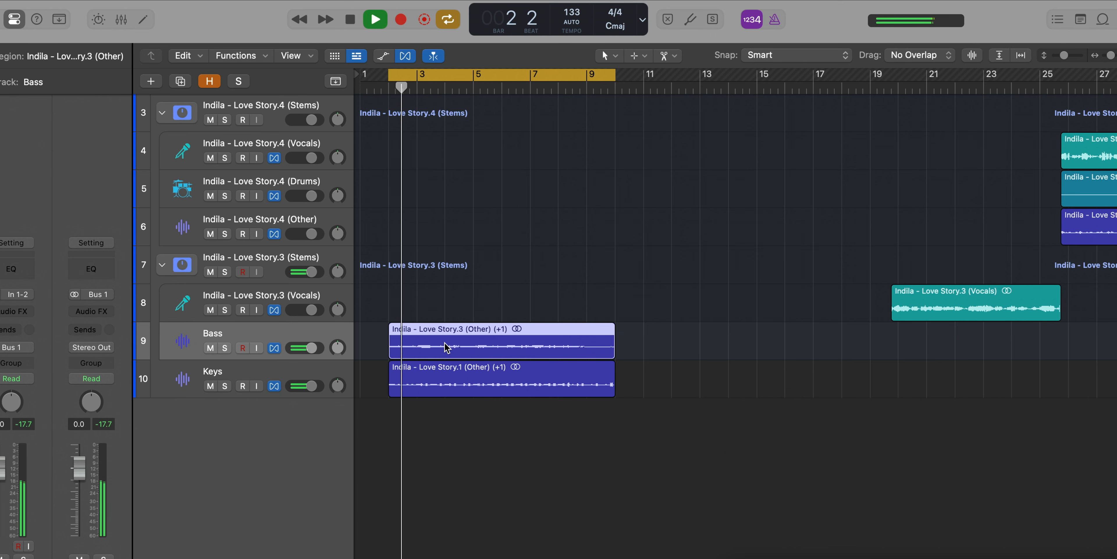
# Solo the Bass track during cycle playback.
pyautogui.press('super+Right')
pyautogui.press('super+Right')
pyautogui.press('super+Down')
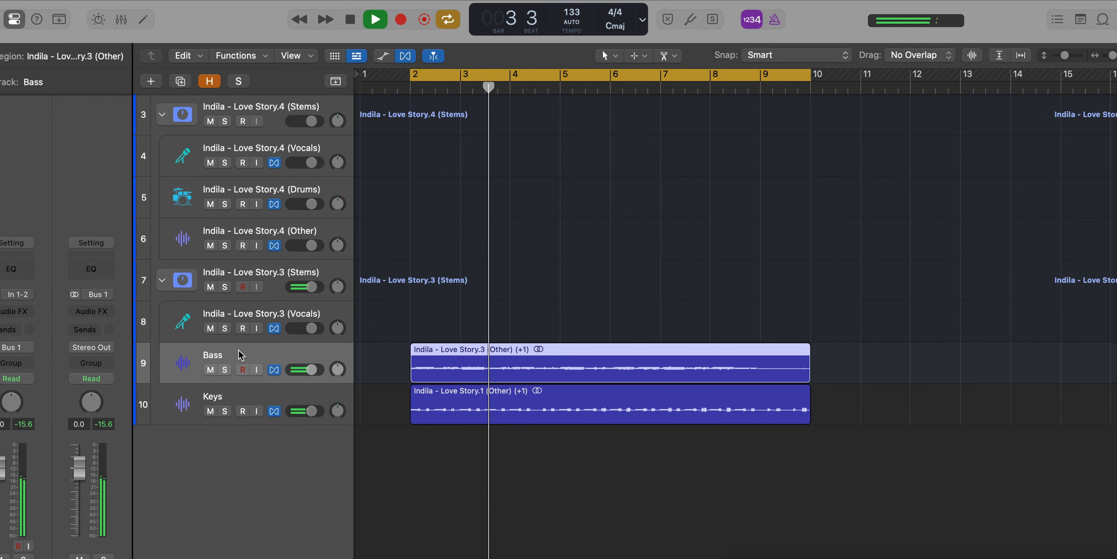
pyautogui.click(225, 370)
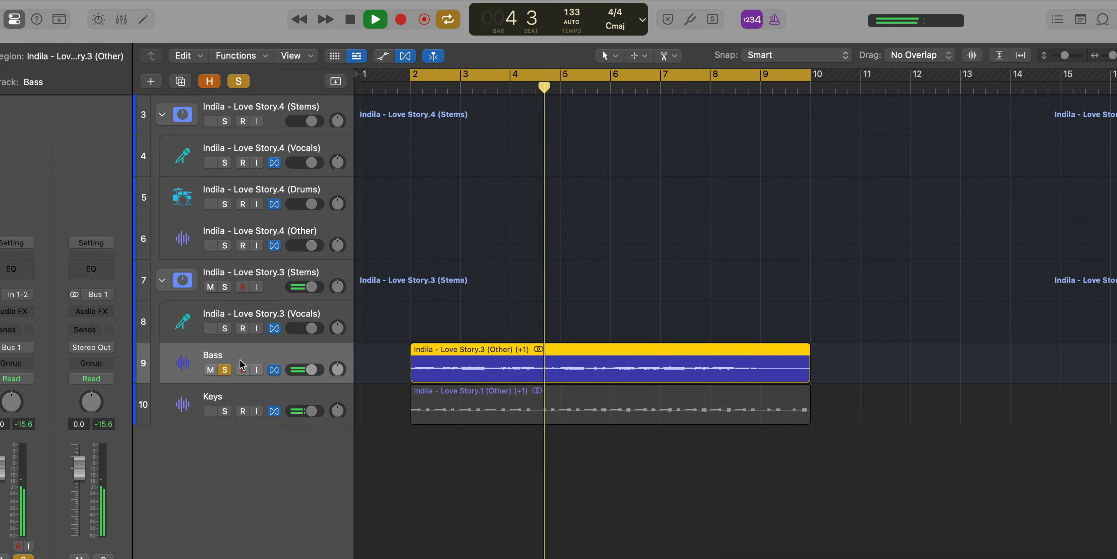
# Add a Channel EQ to the Bass track with a high-cut filter at about 240 Hz and 48 dB/Oct.
pyautogui.press('space')
pyautogui.click(9, 270)
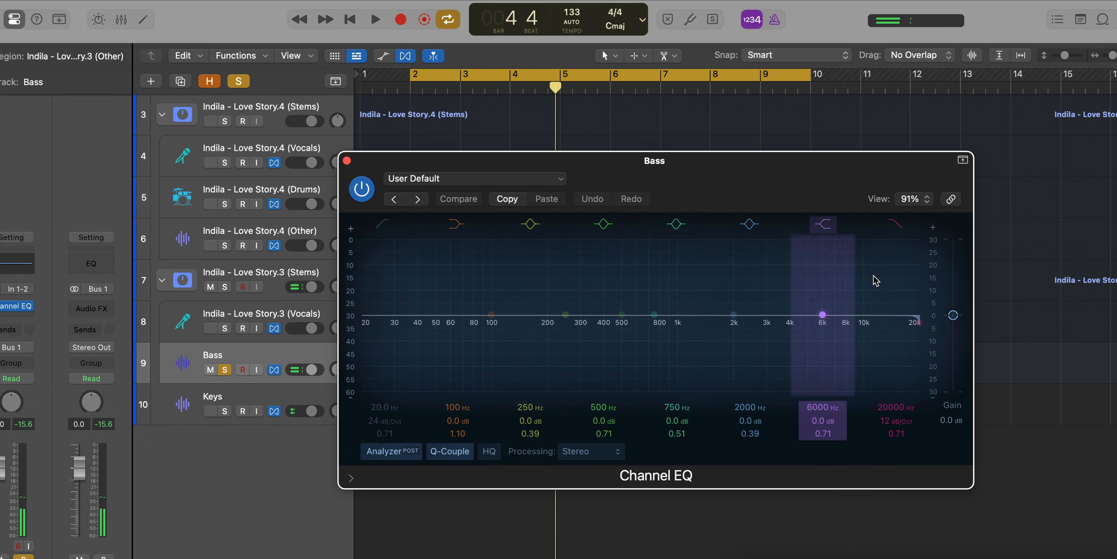
pyautogui.moveTo(871, 316); pyautogui.dragTo(560, 326)
pyautogui.press('space')
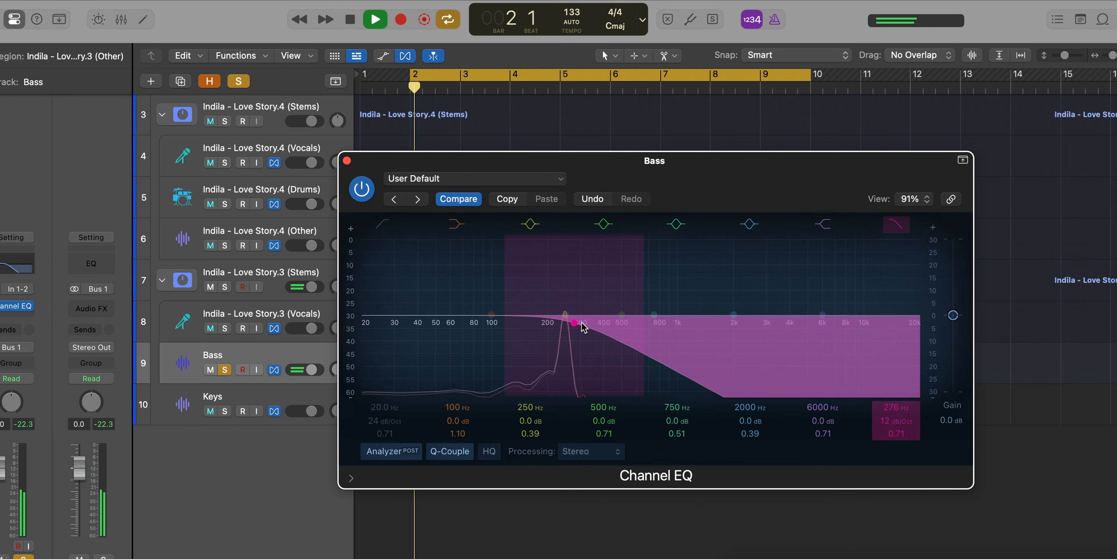
pyautogui.moveTo(885, 420); pyautogui.dragTo(884, 400)
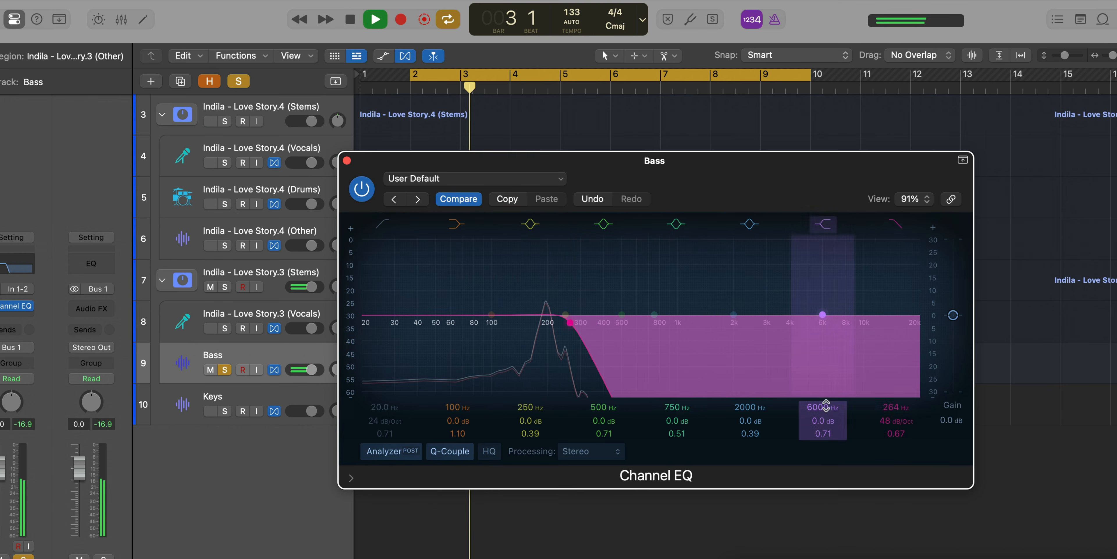
pyautogui.moveTo(570, 327); pyautogui.dragTo(563, 326)
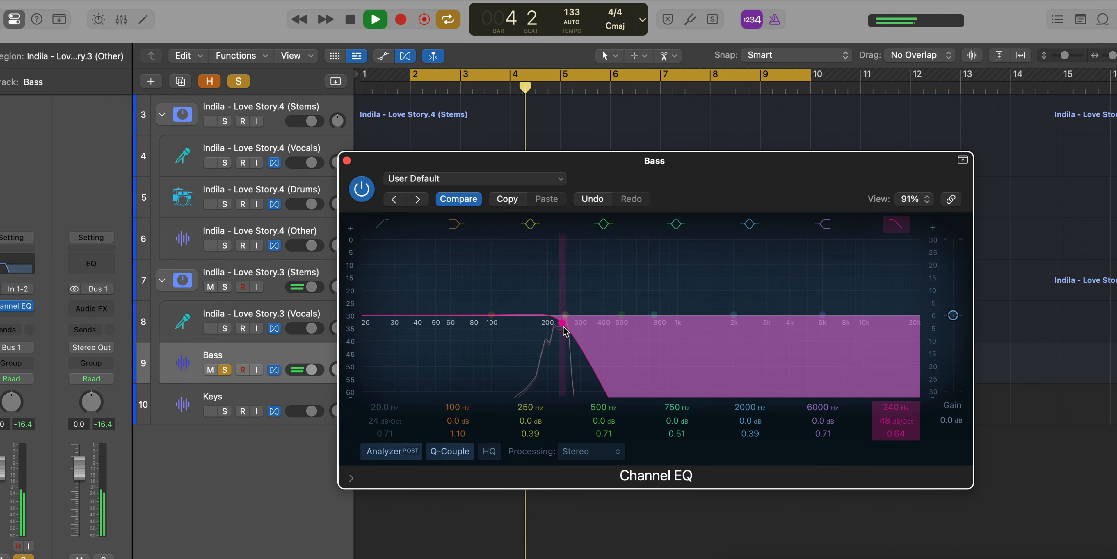
pyautogui.click(347, 160)
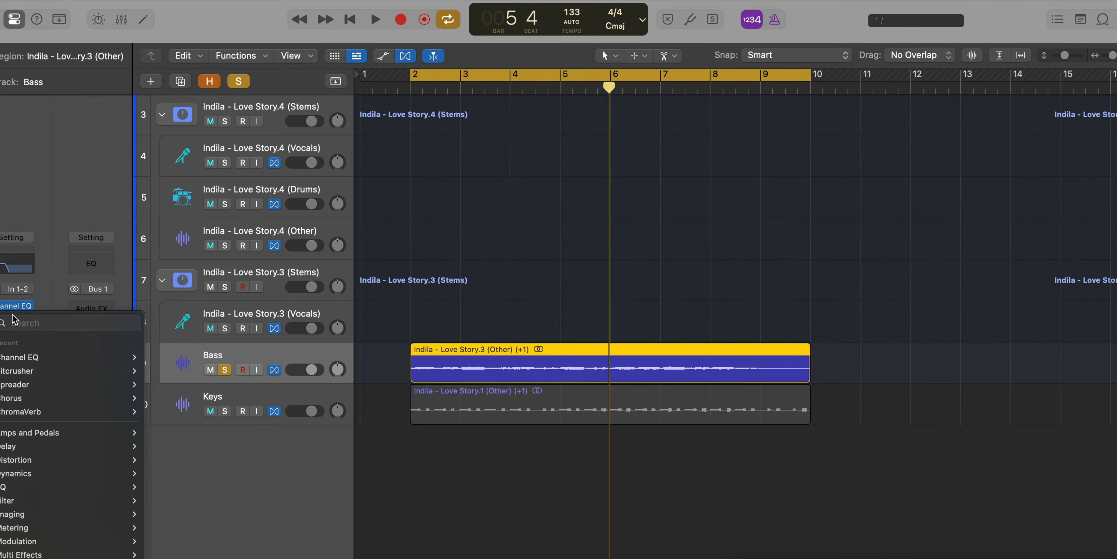
# Insert a stereo Bitcrusher after the Channel EQ on the Bass track and set its Mix to 25%.
pyautogui.write('bit')
pyautogui.press('Down')
pyautogui.press('Right')
pyautogui.press('Return')
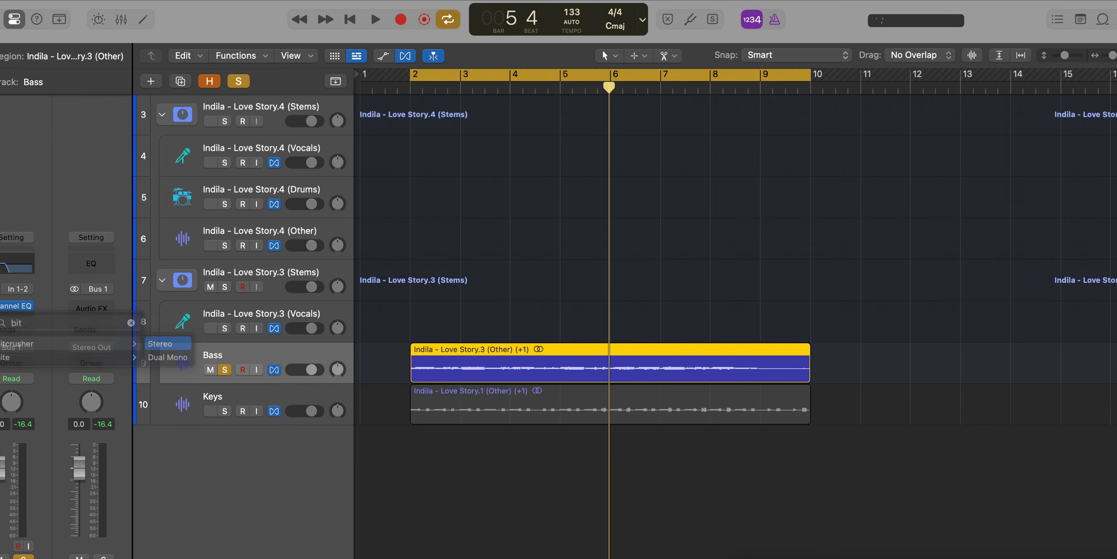
pyautogui.press('space')
pyautogui.moveTo(562, 340); pyautogui.dragTo(574, 382)
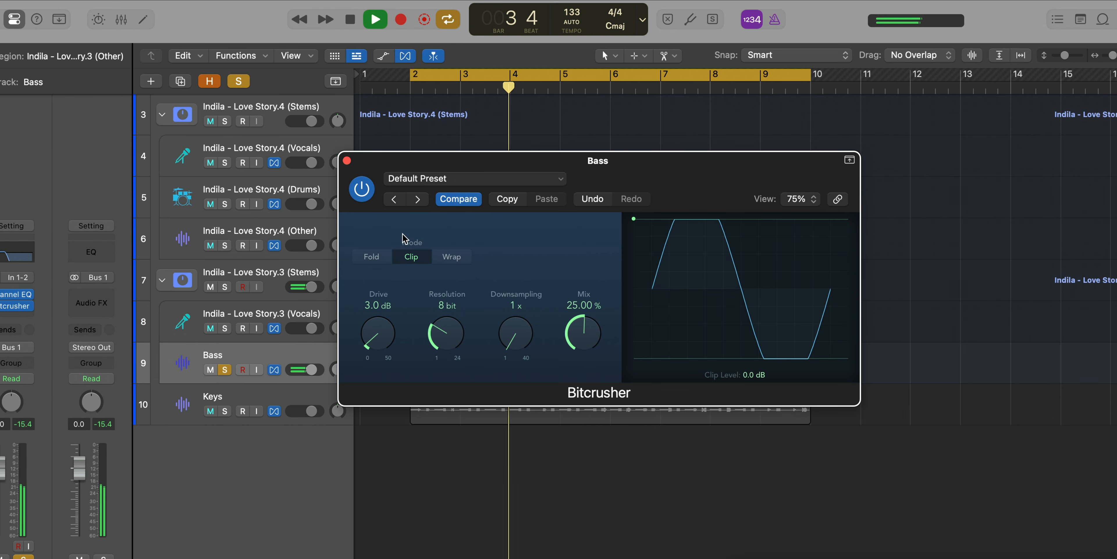
pyautogui.click(347, 161)
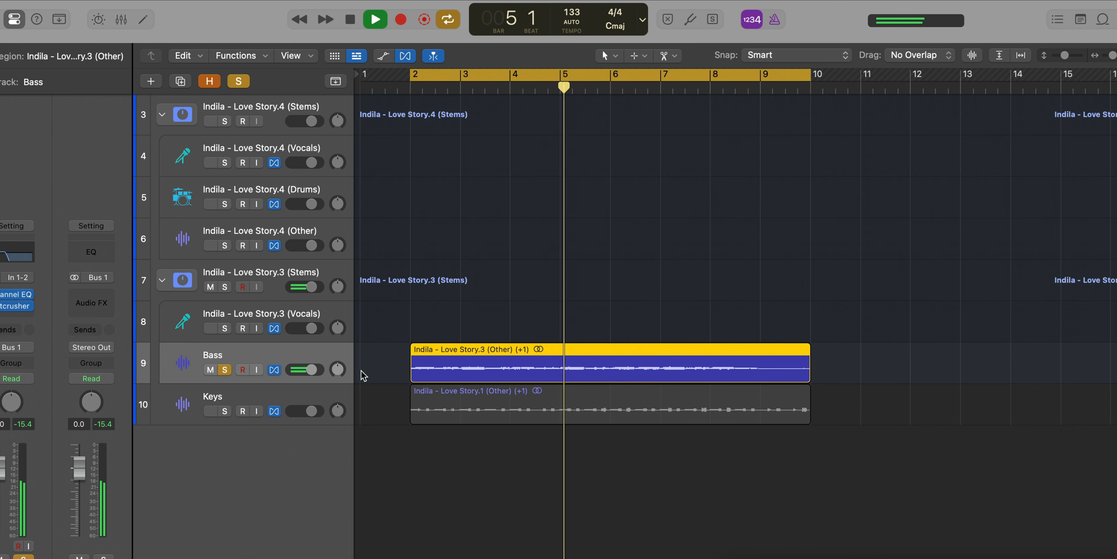
# Solo the Keys track alongside Bass and slightly lower the Bass track's volume.
pyautogui.click(225, 411)
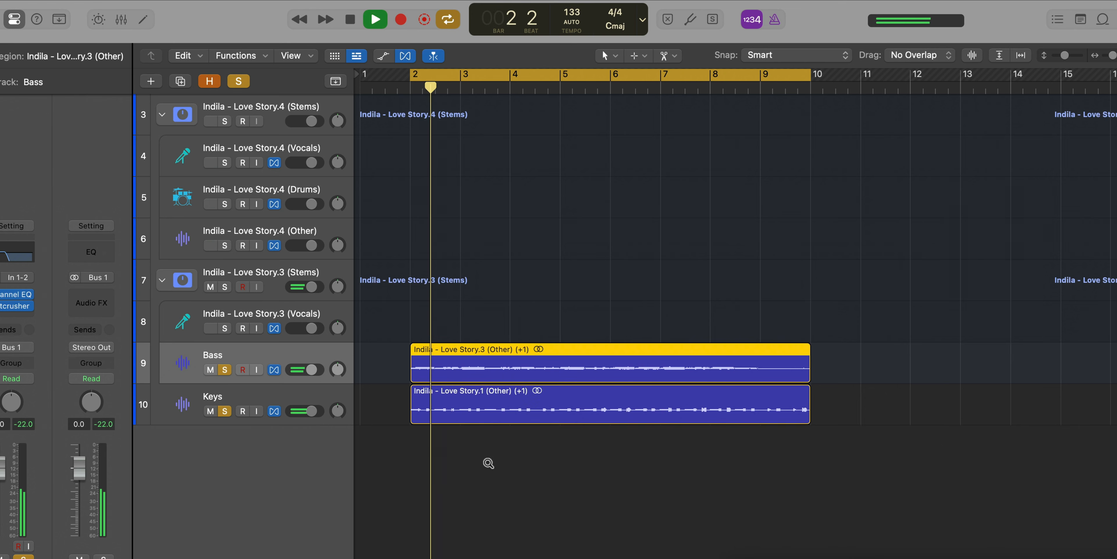
pyautogui.moveTo(311, 370); pyautogui.dragTo(306, 370)
pyautogui.scroll(-1, 479, 429)
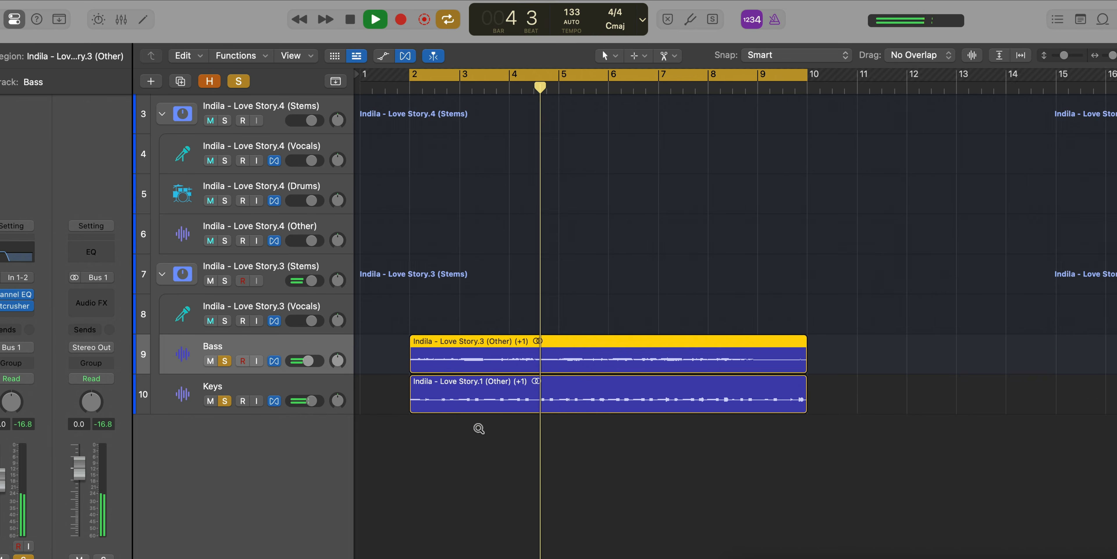
pyautogui.scroll(-2, 479, 429)
pyautogui.scroll(-3, 477, 429)
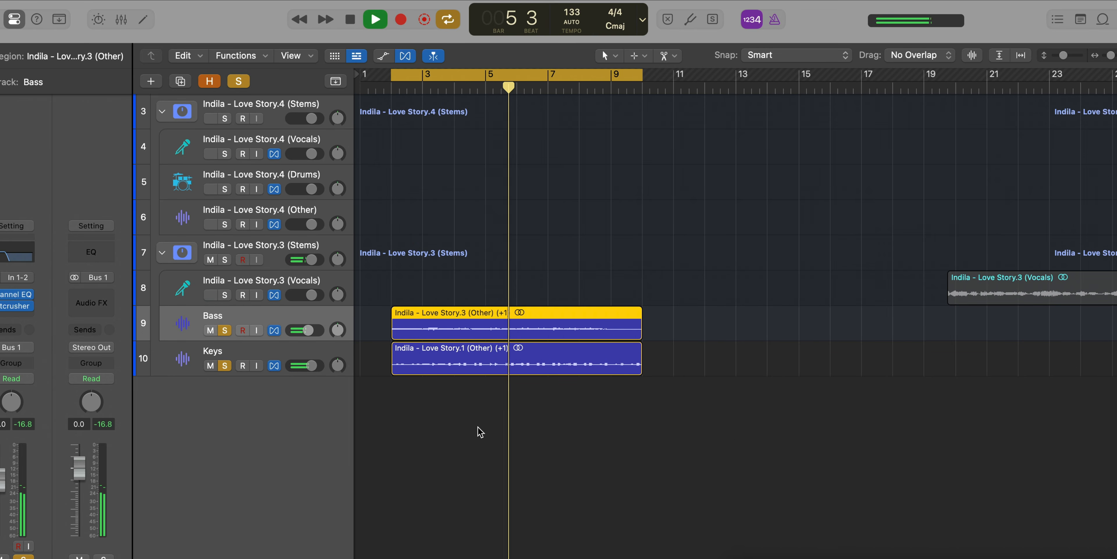
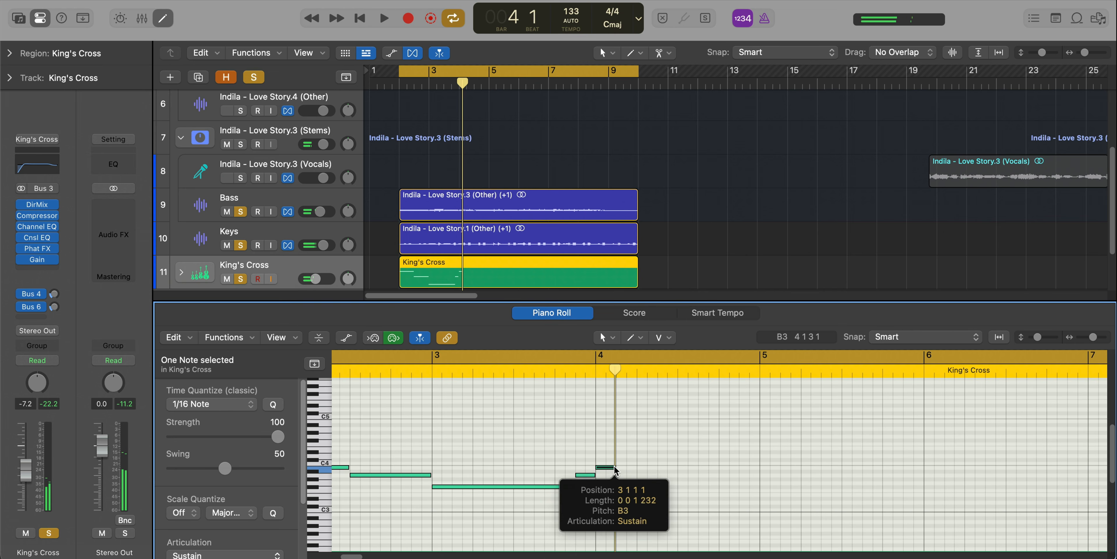
# In the King's Cross region, draw a C#4 note from 4 3 to bar 5, then a B3 note at bar 5 extended to 5 4.
pyautogui.keyDown('super'); pyautogui.click(679, 459); pyautogui.keyUp('super')
pyautogui.press('space')
pyautogui.keyDown('ctrl'); pyautogui.keyDown('alt'); pyautogui.click(686, 480); pyautogui.keyUp('alt'); pyautogui.keyUp('ctrl')
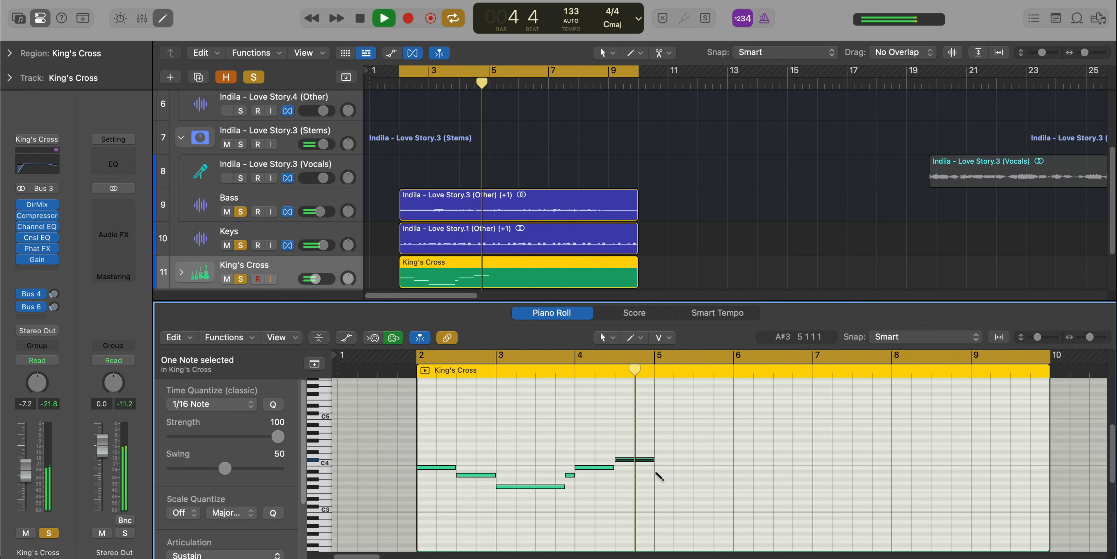
pyautogui.keyDown('super'); pyautogui.click(656, 467); pyautogui.keyUp('super')
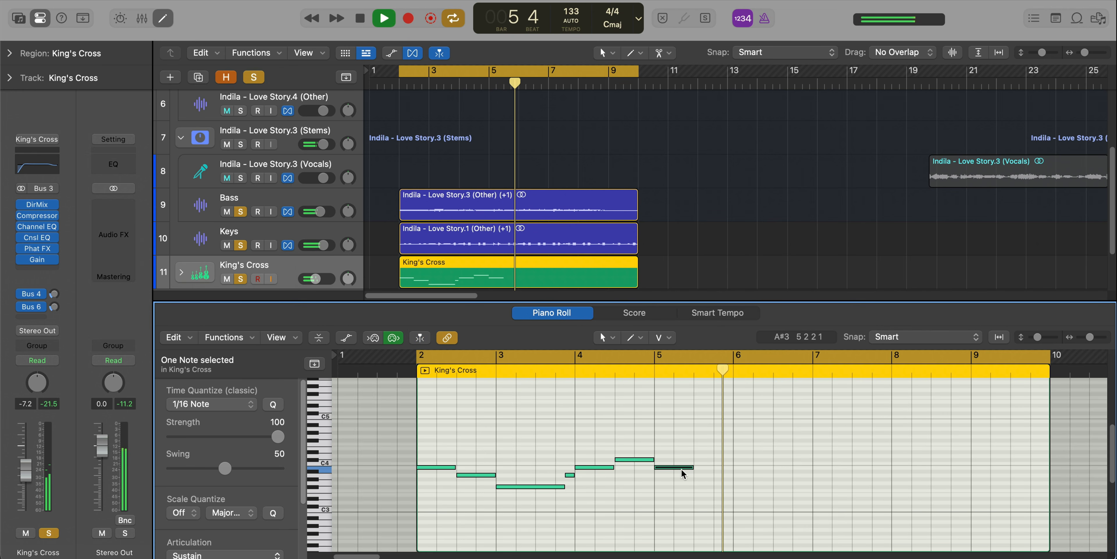
pyautogui.moveTo(689, 470); pyautogui.dragTo(716, 472)
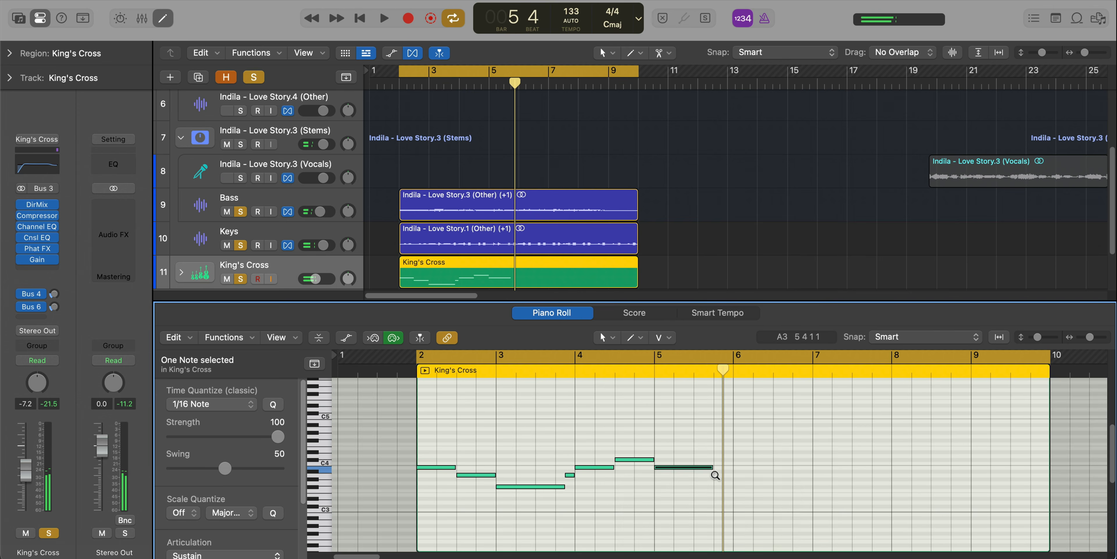
# Fill the last beat of bar 5 with two short notes, F#3 followed by A3.
pyautogui.keyDown('ctrl'); pyautogui.keyDown('alt'); pyautogui.click(715, 474); pyautogui.keyUp('alt'); pyautogui.keyUp('ctrl')
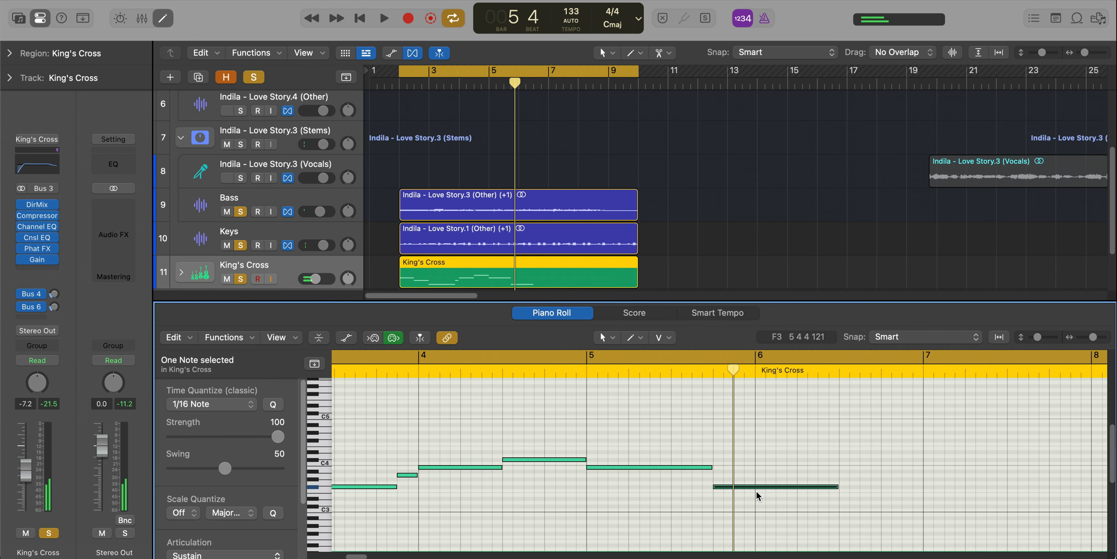
pyautogui.moveTo(833, 486); pyautogui.dragTo(732, 486)
pyautogui.keyDown('ctrl'); pyautogui.keyDown('alt'); pyautogui.click(745, 480); pyautogui.keyUp('alt'); pyautogui.keyUp('ctrl')
pyautogui.press('space')
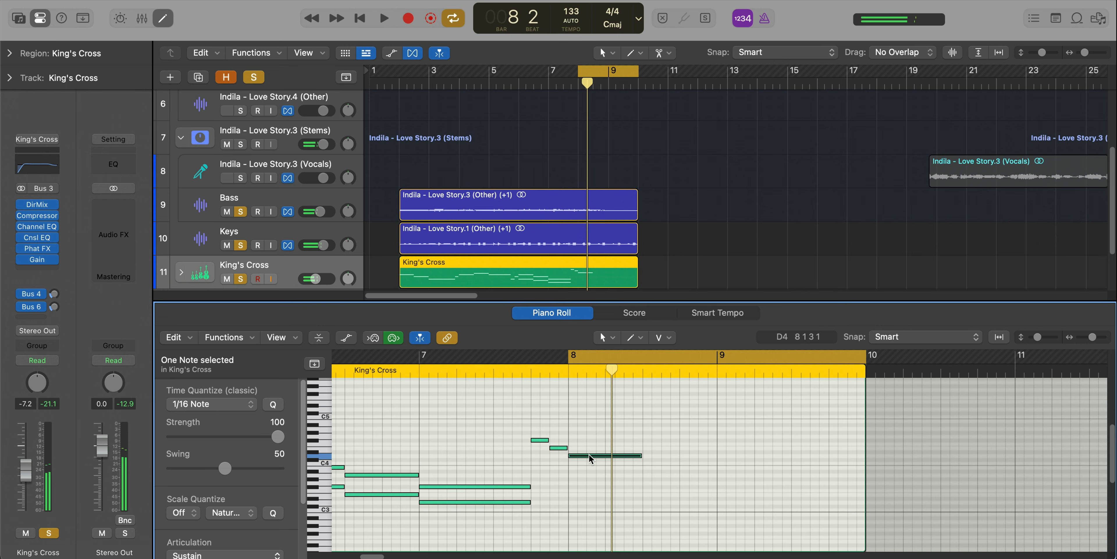
# Copy the note at the start of bar 8 up five semitones to D4.
pyautogui.moveTo(588, 453)
pyautogui.mouseDown()
pyautogui.moveTo(594, 473)
pyautogui.moveTo(593, 454)
pyautogui.mouseUp()
pyautogui.press('space')
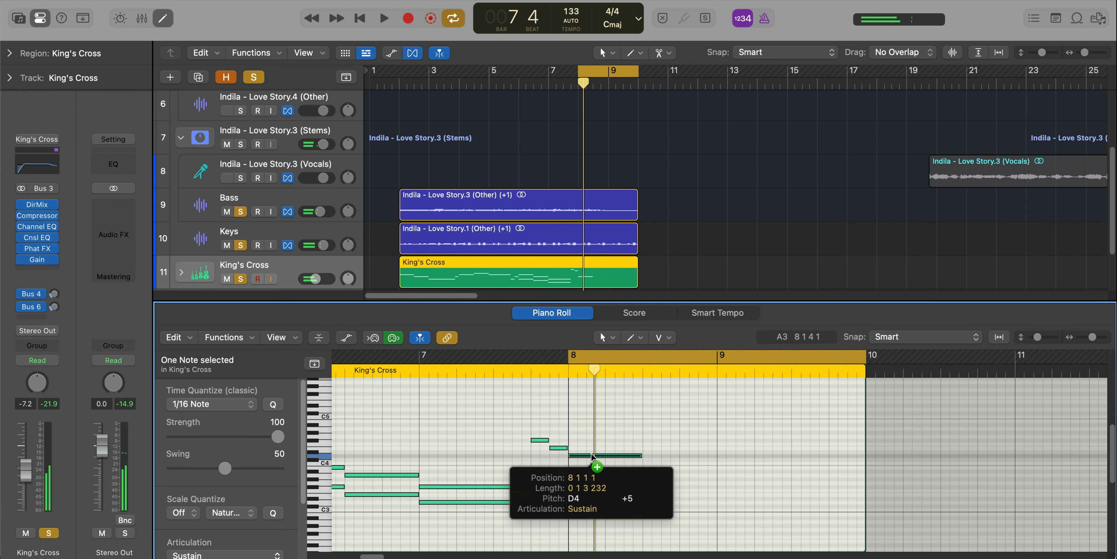
pyautogui.press('space')
# Copy the two stacked bar 8 notes to beat 3, pitched down to C#4 and G3, and audition them.
pyautogui.moveTo(610, 499); pyautogui.dragTo(615, 436)
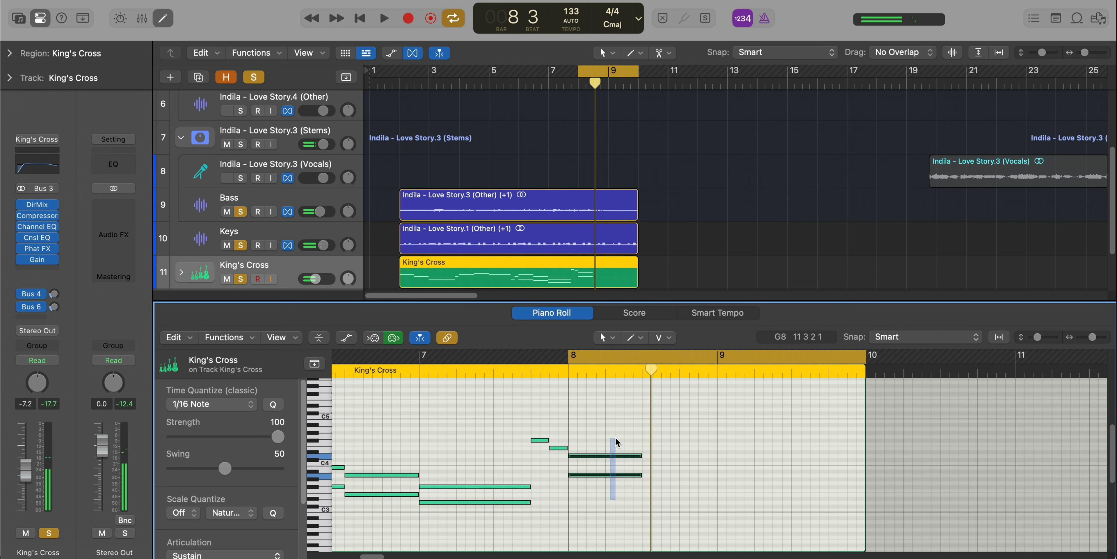
pyautogui.moveTo(614, 475); pyautogui.dragTo(664, 460)
pyautogui.click(683, 494)
pyautogui.press('space')
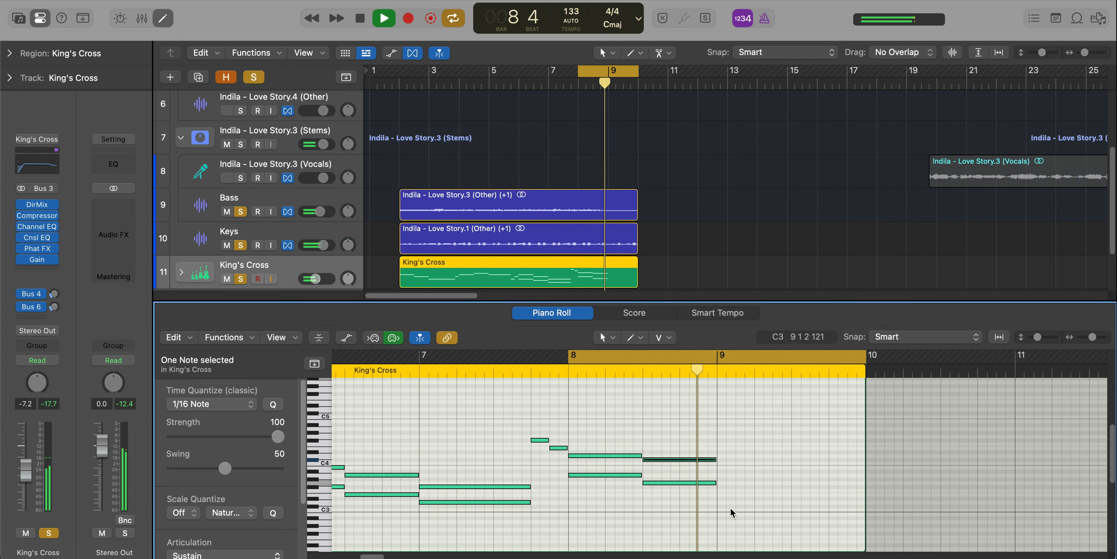
pyautogui.press('space')
# Draw two stacked half-bar notes at the start of bar 9, F#3 and B3, and audition the phrase.
pyautogui.keyDown('super'); pyautogui.click(732, 489); pyautogui.keyUp('super')
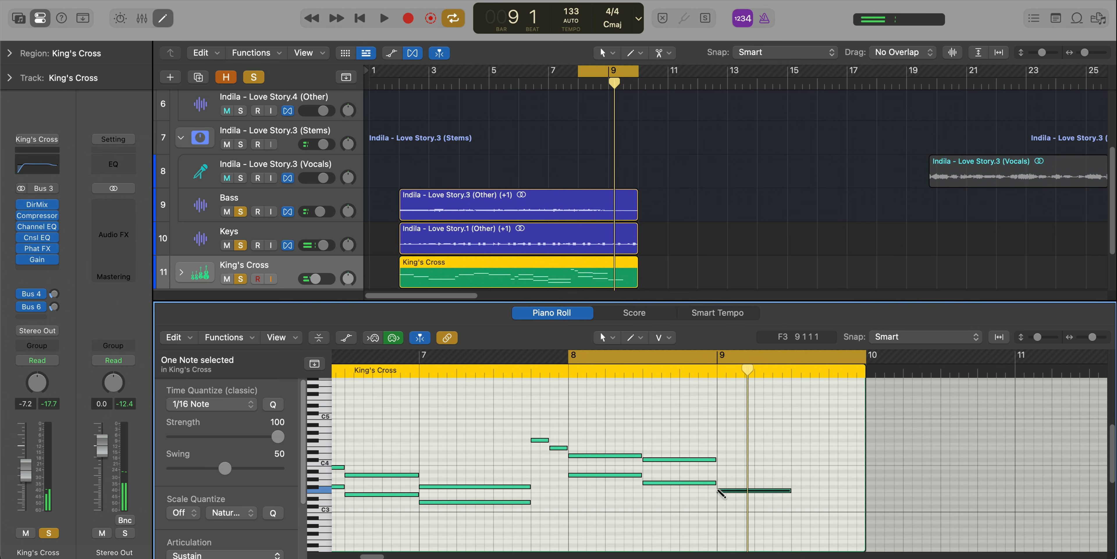
pyautogui.press('space')
pyautogui.moveTo(733, 490); pyautogui.dragTo(739, 486)
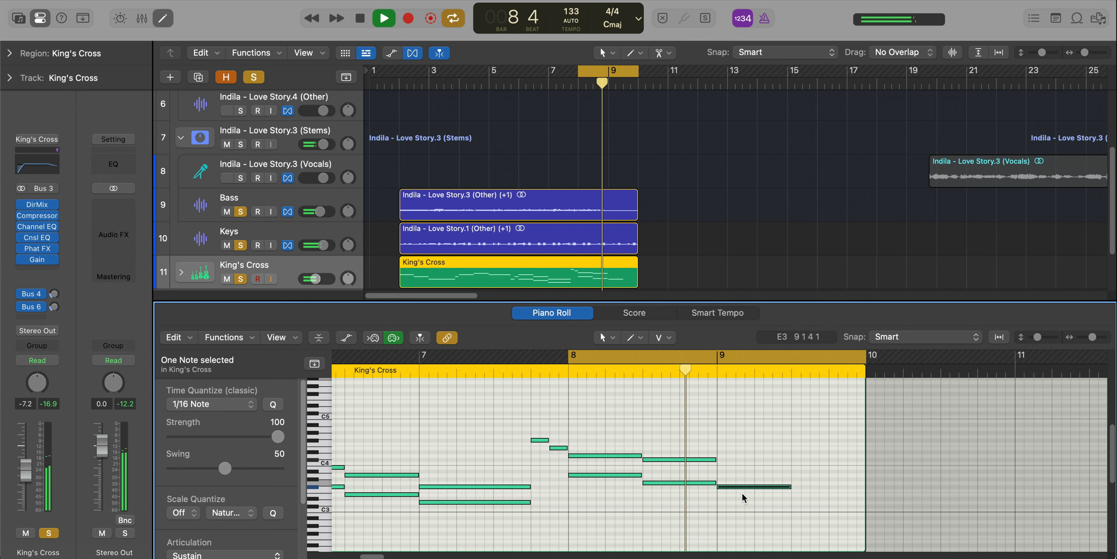
pyautogui.keyDown('super'); pyautogui.click(722, 467); pyautogui.keyUp('super')
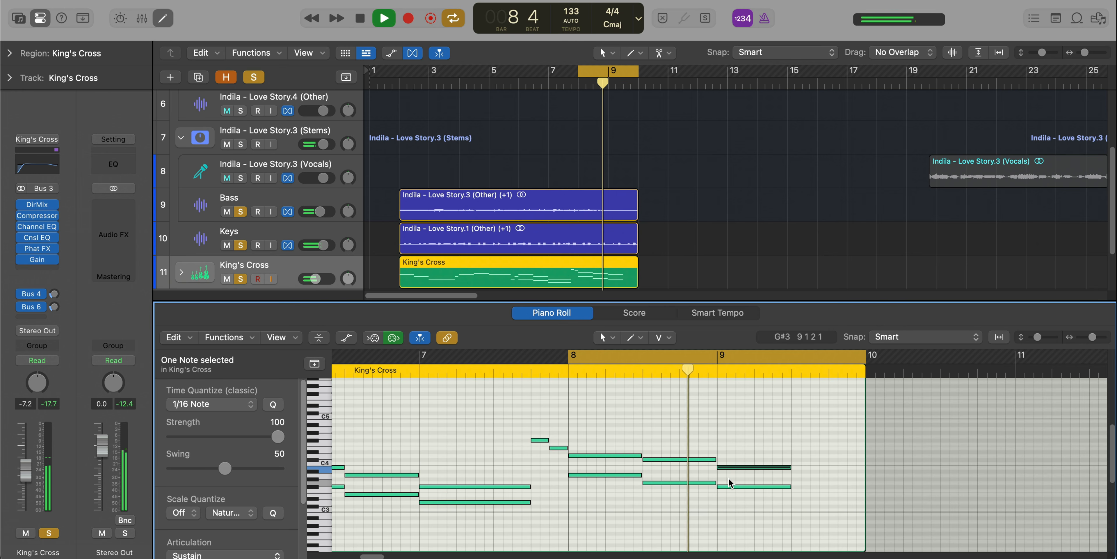
pyautogui.scroll(1, 799, 491)
pyautogui.scroll(1, 799, 491)
pyautogui.press('space')
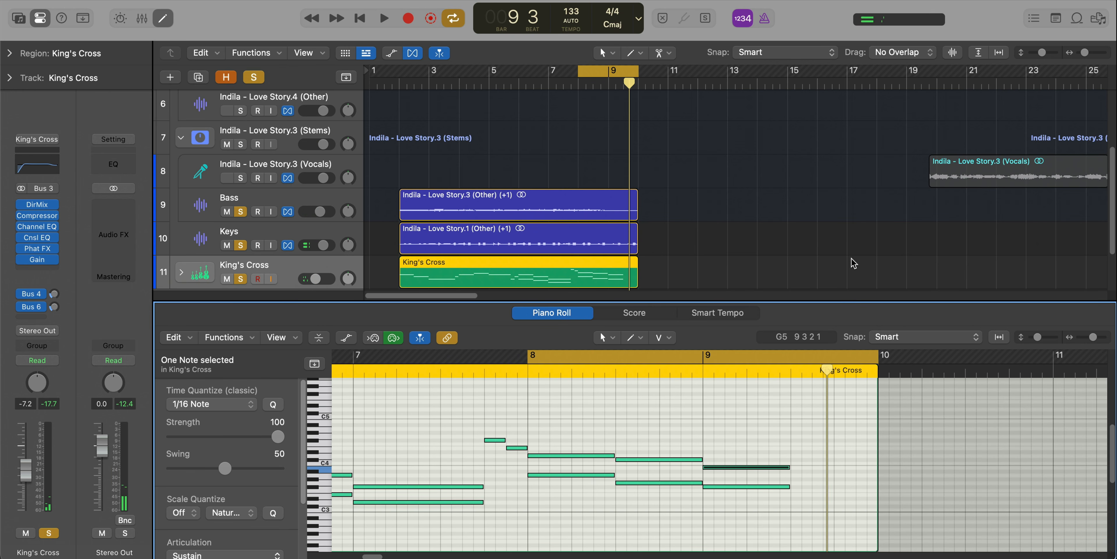
# Lengthen both stacked bar 9 notes together to end at 9 3 3.
pyautogui.moveTo(768, 445); pyautogui.dragTo(782, 503)
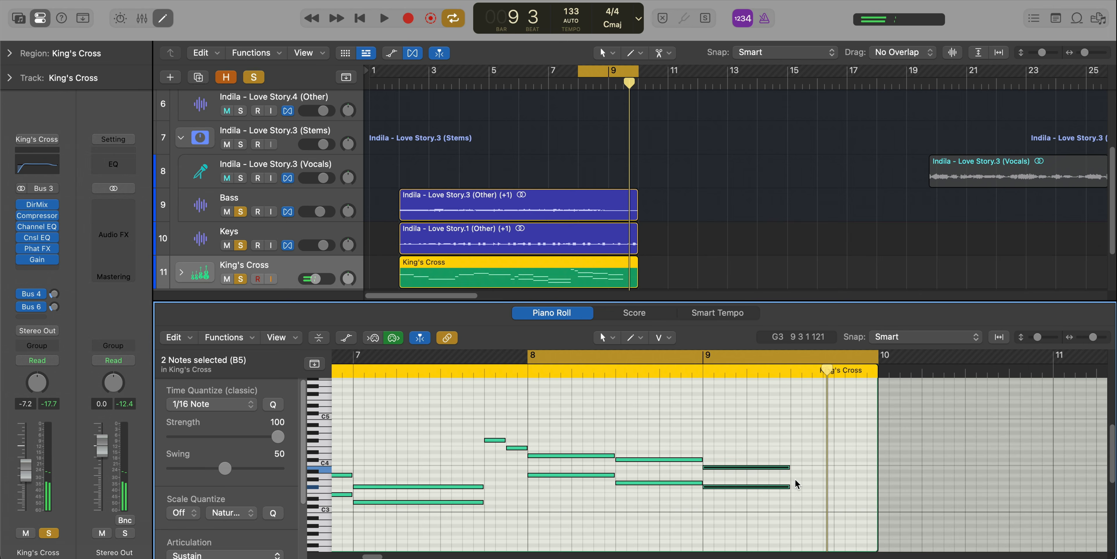
pyautogui.moveTo(789, 467); pyautogui.dragTo(810, 471)
pyautogui.moveTo(811, 470); pyautogui.dragTo(811, 469)
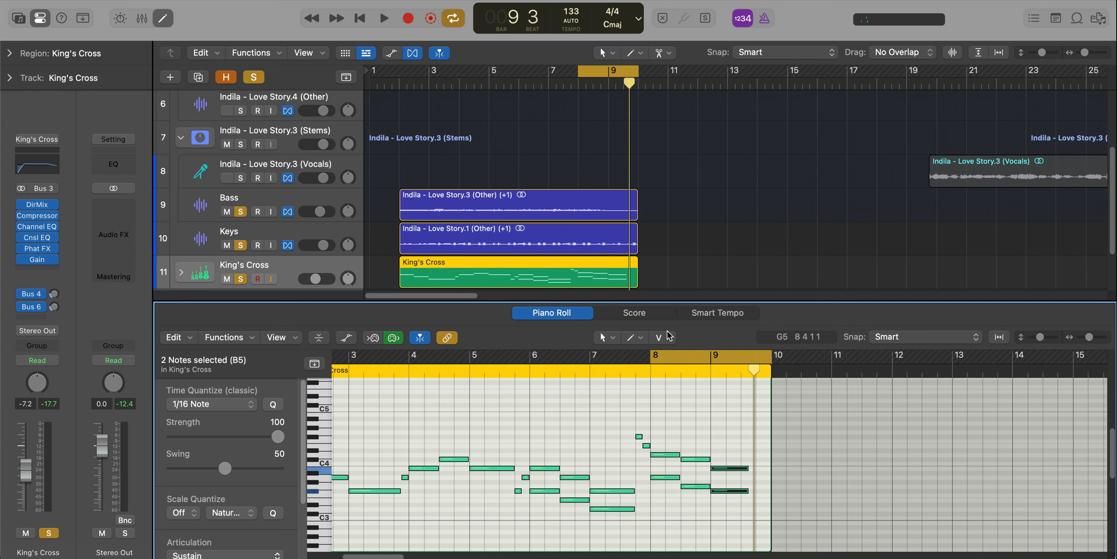
# Assign the Brush Tool as the alternate Piano Roll tool and set the Scale Quantize root to B.
pyautogui.click(667, 338)
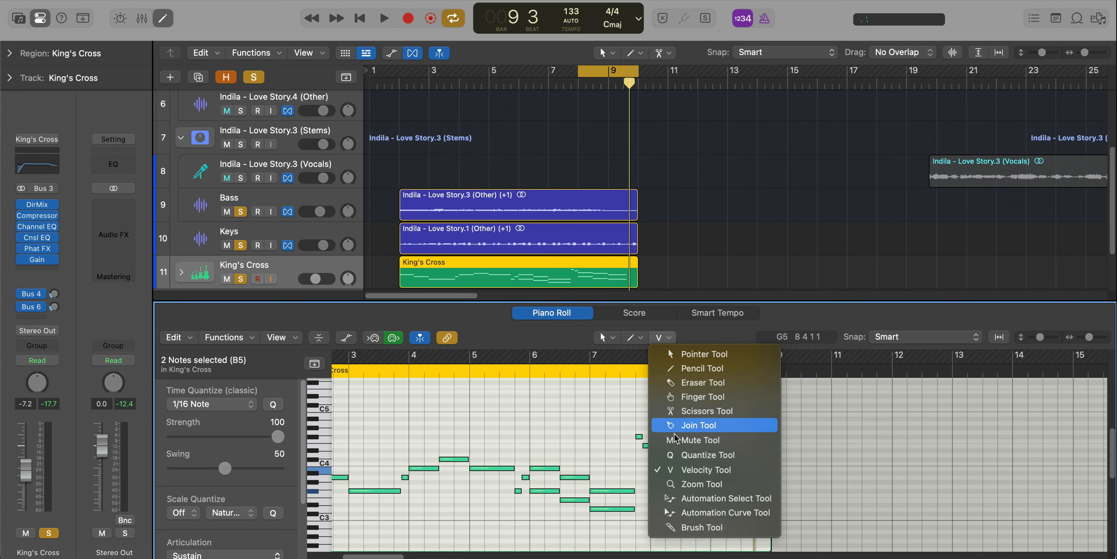
pyautogui.click(354, 513)
pyautogui.click(184, 512)
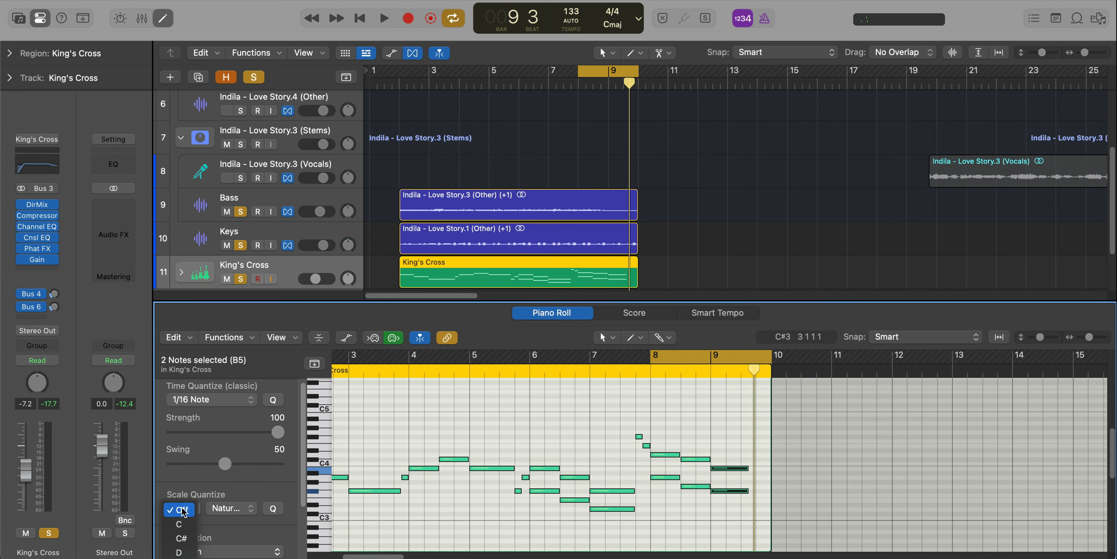
pyautogui.click(179, 558)
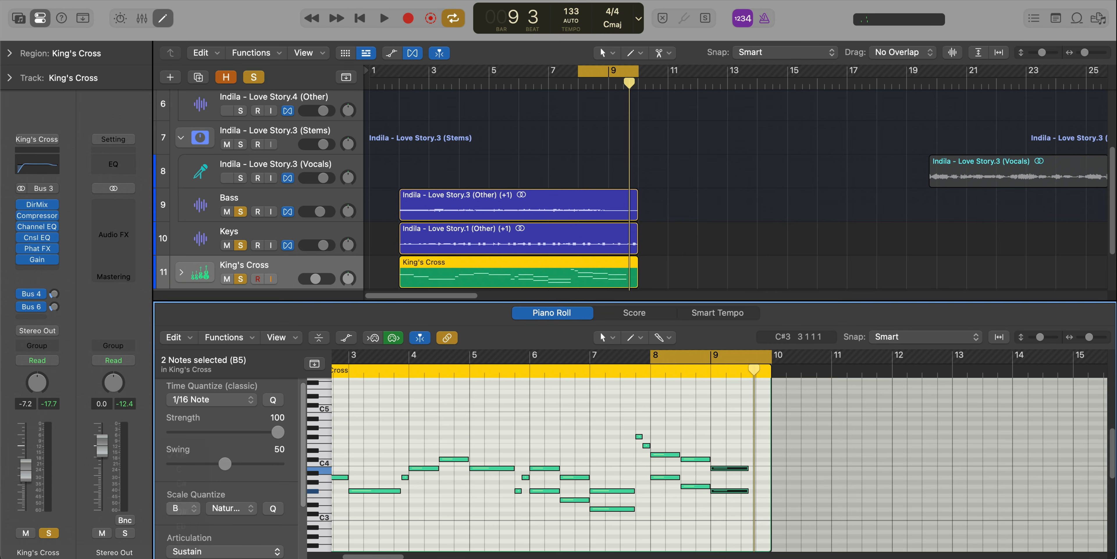
# Brush a descending run of short notes from the end of the bar 9 chord to bar 10.
pyautogui.scroll(10, 749, 454)
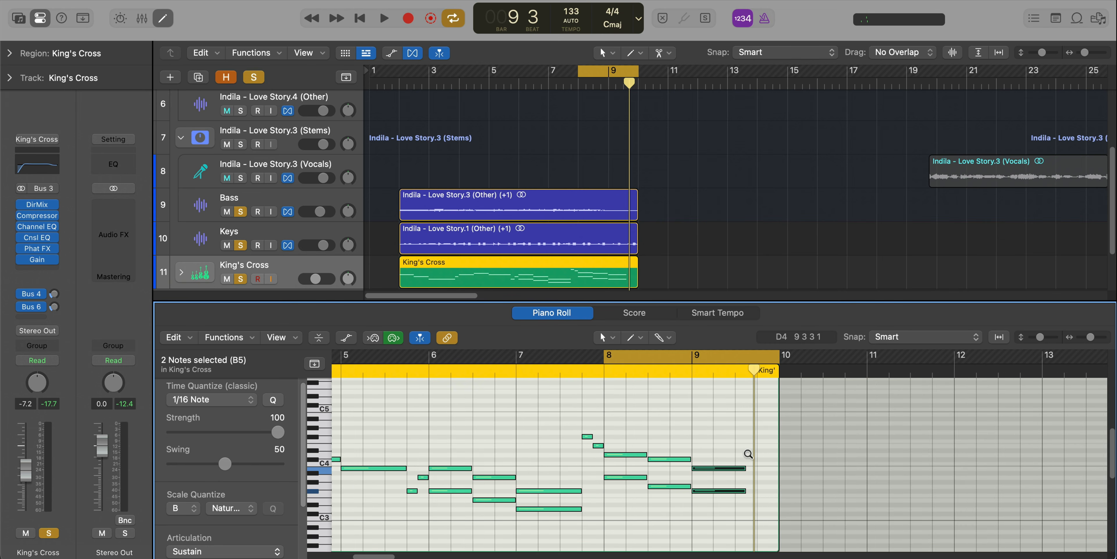
pyautogui.scroll(1, 749, 453)
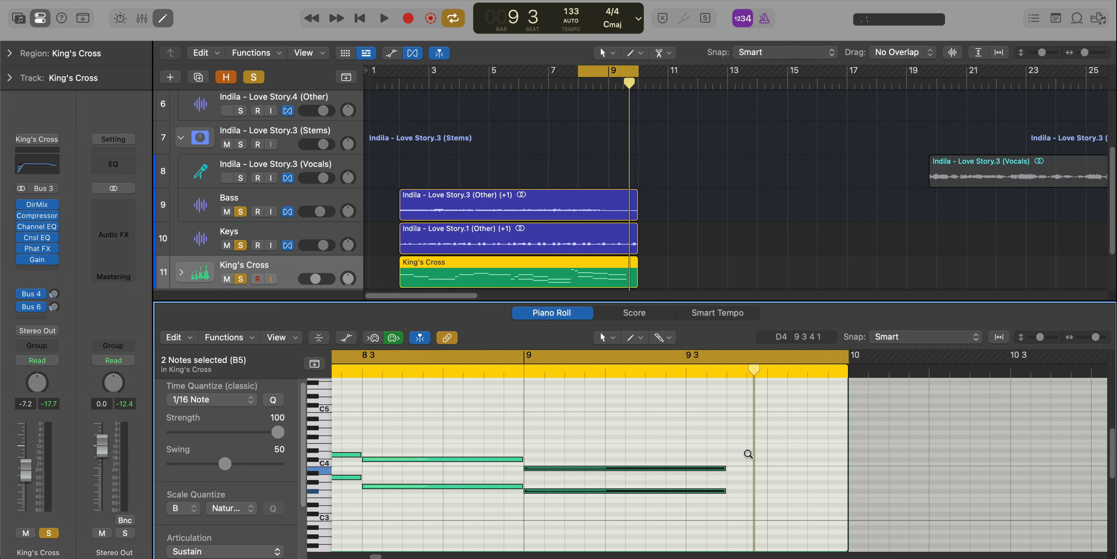
pyautogui.hscroll(2, 755, 458)
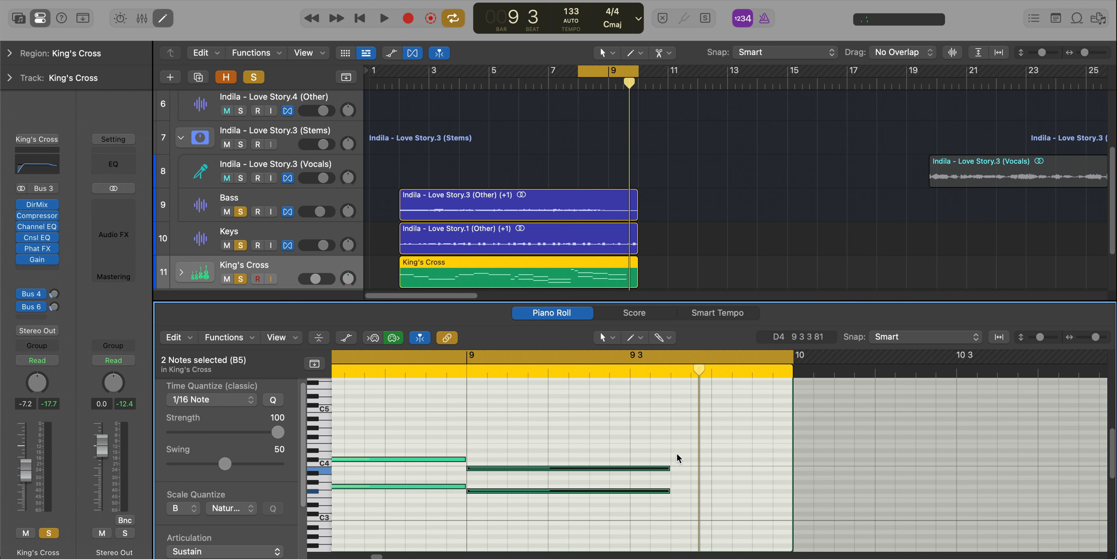
pyautogui.keyDown('super'); pyautogui.click(672, 446); pyautogui.keyUp('super')
pyautogui.moveTo(699, 446); pyautogui.dragTo(784, 484)
pyautogui.keyDown('super'); pyautogui.click(737, 467); pyautogui.keyUp('super')
pyautogui.keyDown('super'); pyautogui.click(757, 477); pyautogui.keyUp('super')
# Play back the cycled bars 8 to 10 and close the Piano Roll.
pyautogui.press('space')
pyautogui.scroll(-3, 784, 483)
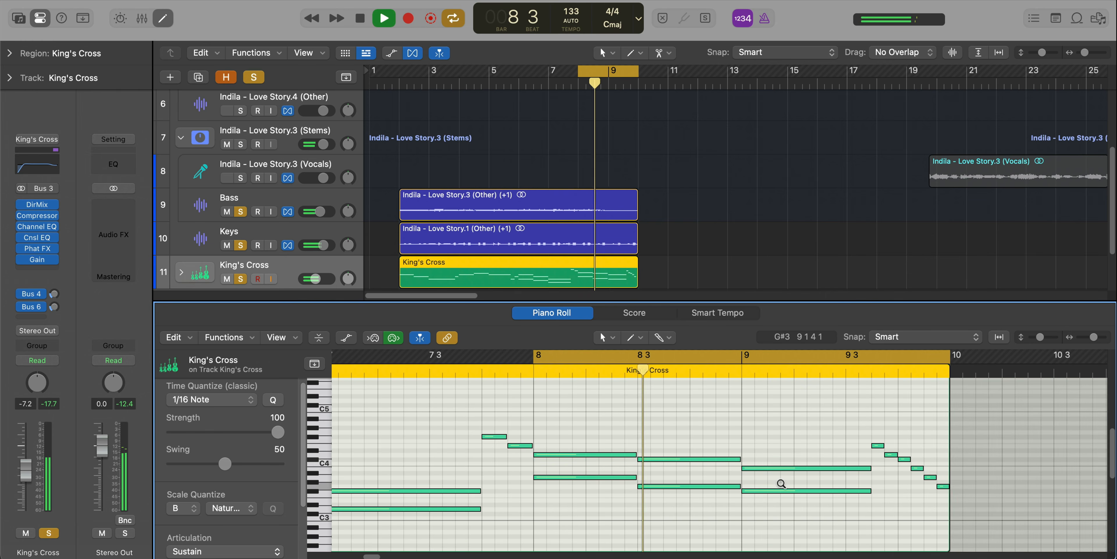
pyautogui.scroll(-1, 781, 483)
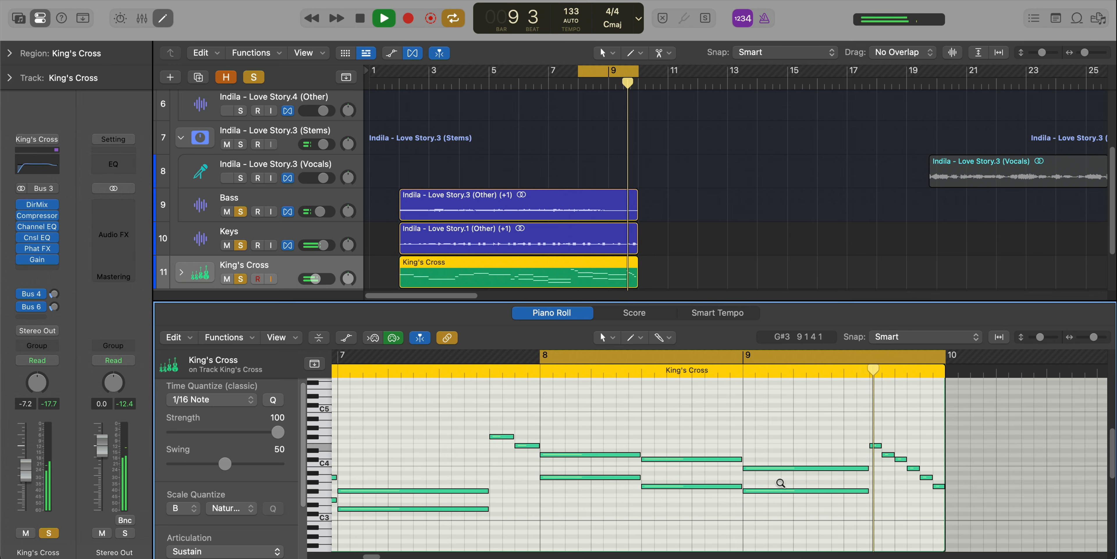
pyautogui.press('e')
pyautogui.scroll(-3, 660, 440)
pyautogui.press('space')
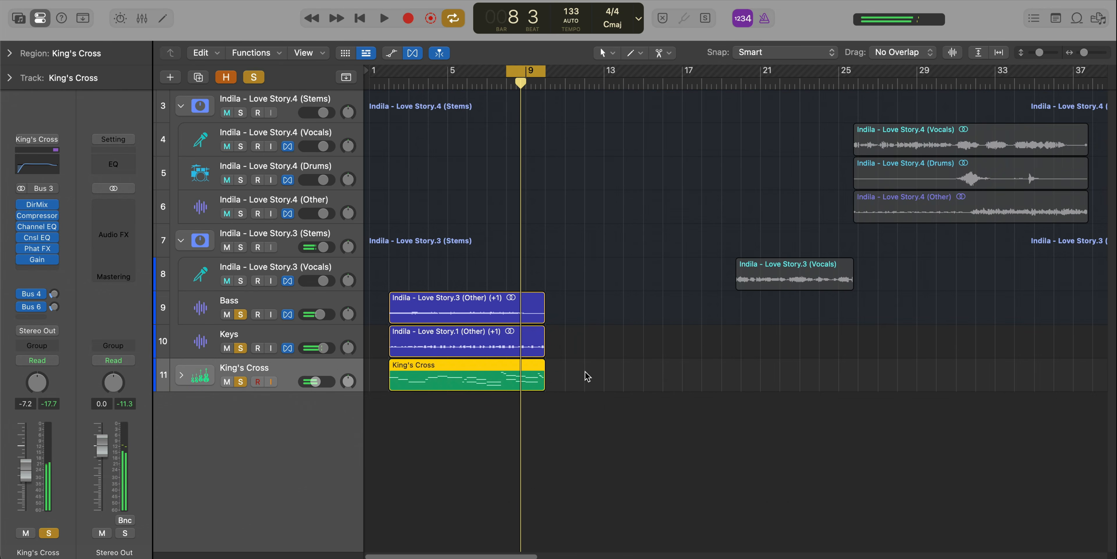
# Set the cycle range to bars 2 to 10 and lower the King's Cross track volume to -12.0 dB during playback.
pyautogui.moveTo(396, 73); pyautogui.dragTo(545, 78)
pyautogui.press('space')
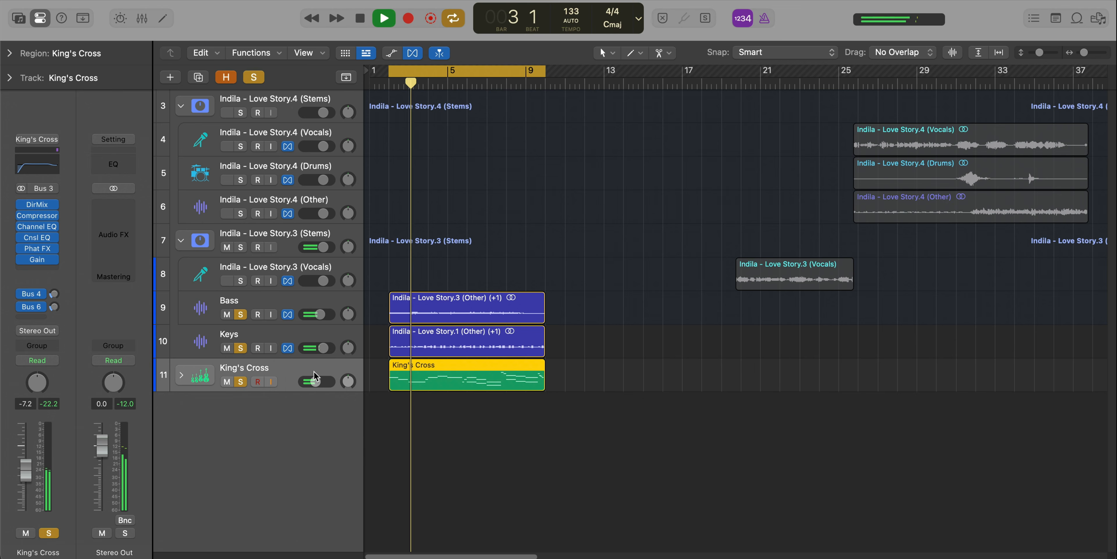
pyautogui.moveTo(308, 385); pyautogui.dragTo(297, 387)
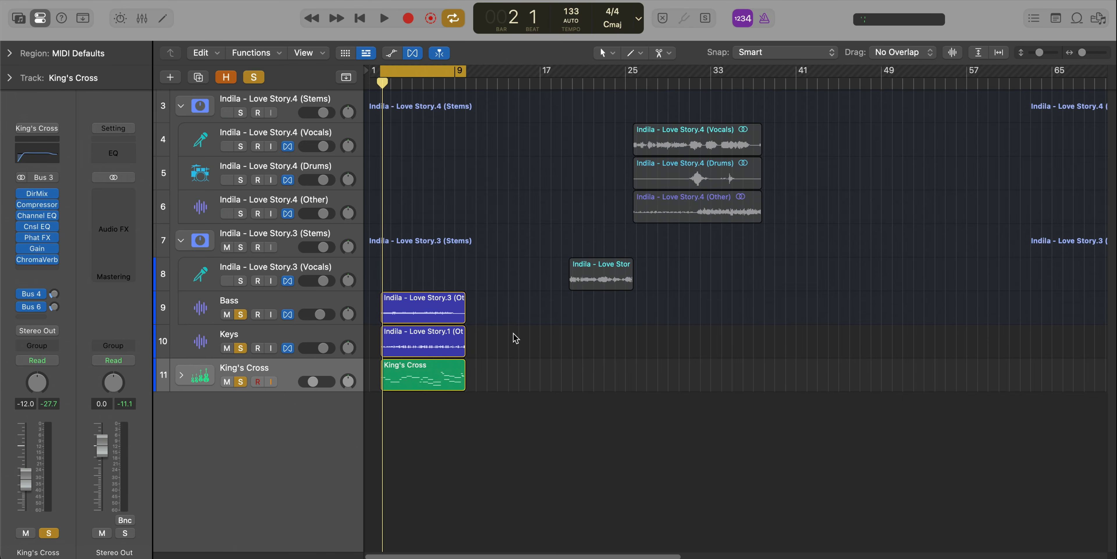
# Repeat the Bass and Keys regions once, set the cycle range over the copies at bar 10, and play them.
pyautogui.moveTo(512, 351); pyautogui.dragTo(440, 323)
pyautogui.press('super+r')
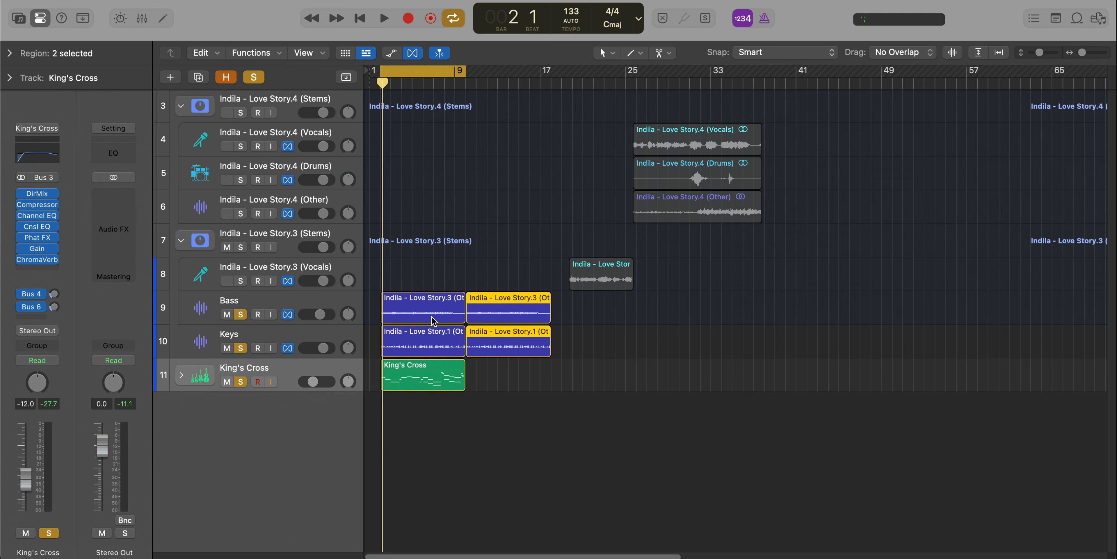
pyautogui.press('super+u')
pyautogui.press('space')
pyautogui.scroll(5, 484, 266)
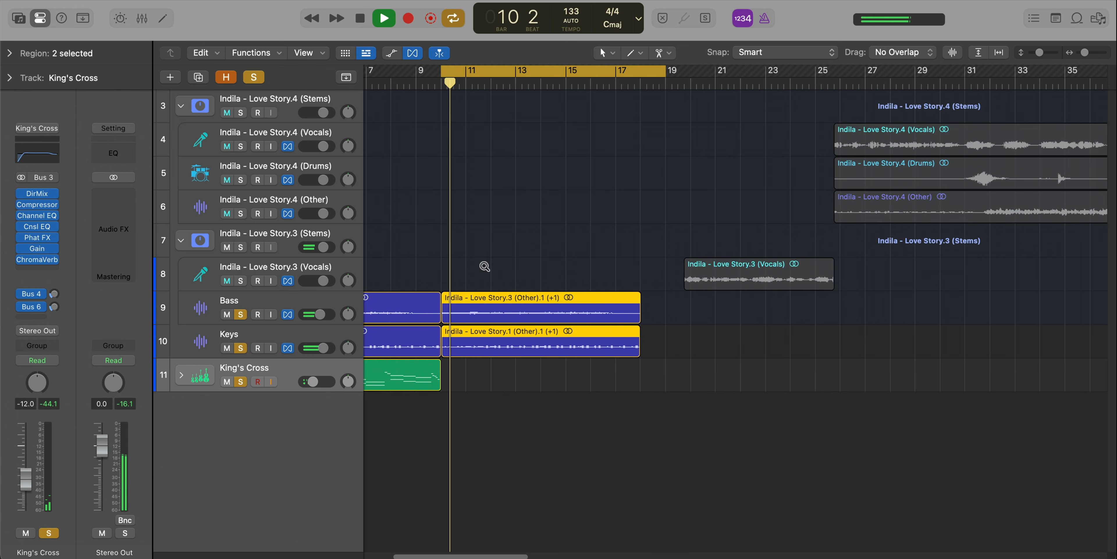
pyautogui.scroll(-5, 556, 392)
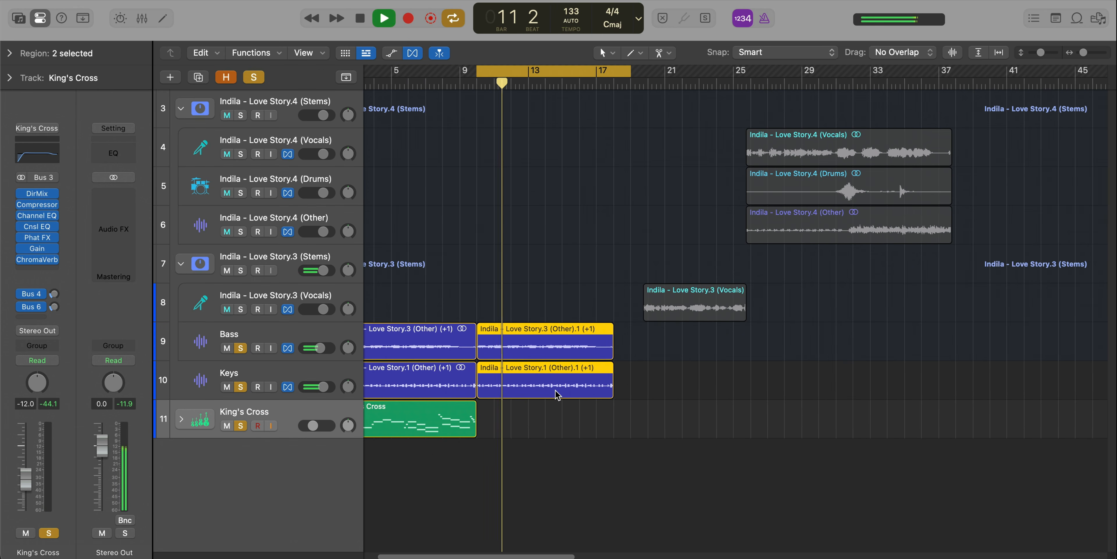
pyautogui.press('space')
pyautogui.scroll(1, 569, 394)
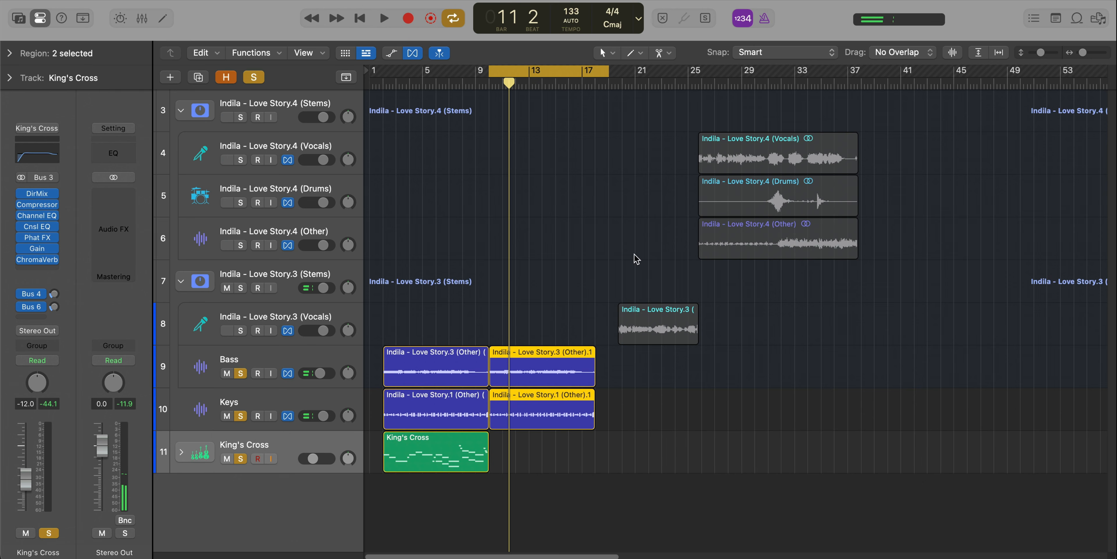
# Move the Indila - Love Story.4 (Other) track below King's Cross and shift its region to the playhead at 26 1.
pyautogui.moveTo(299, 226); pyautogui.dragTo(330, 494)
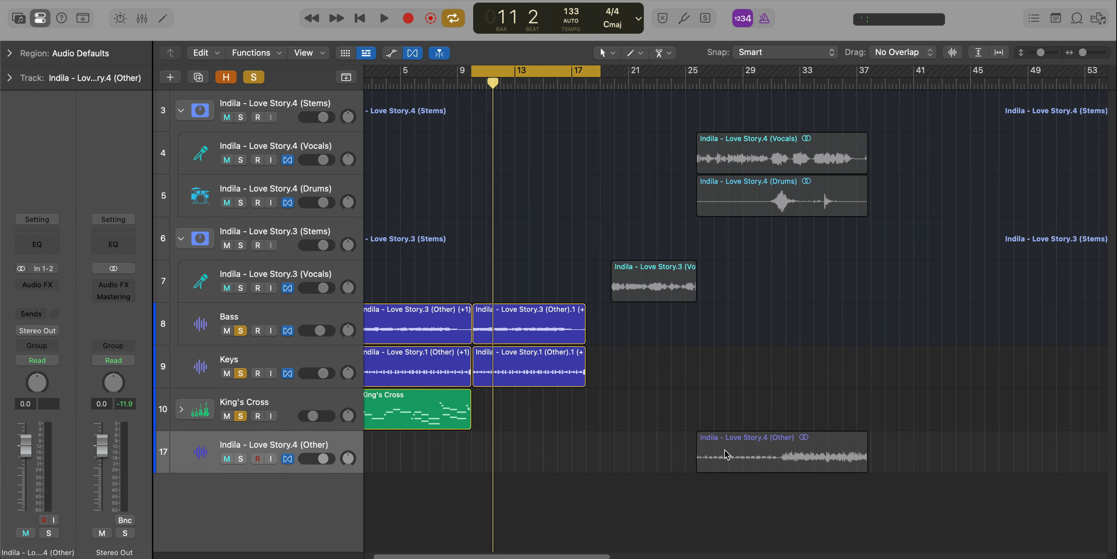
pyautogui.scroll(3, 726, 454)
pyautogui.moveTo(665, 442); pyautogui.dragTo(673, 441)
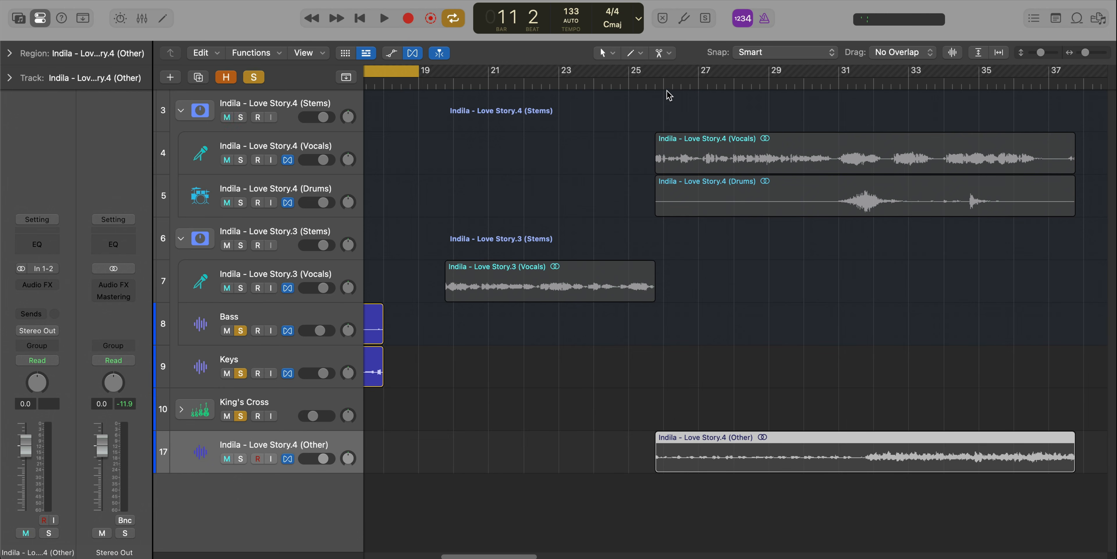
pyautogui.rightClick(717, 454)
pyautogui.moveTo(796, 534)
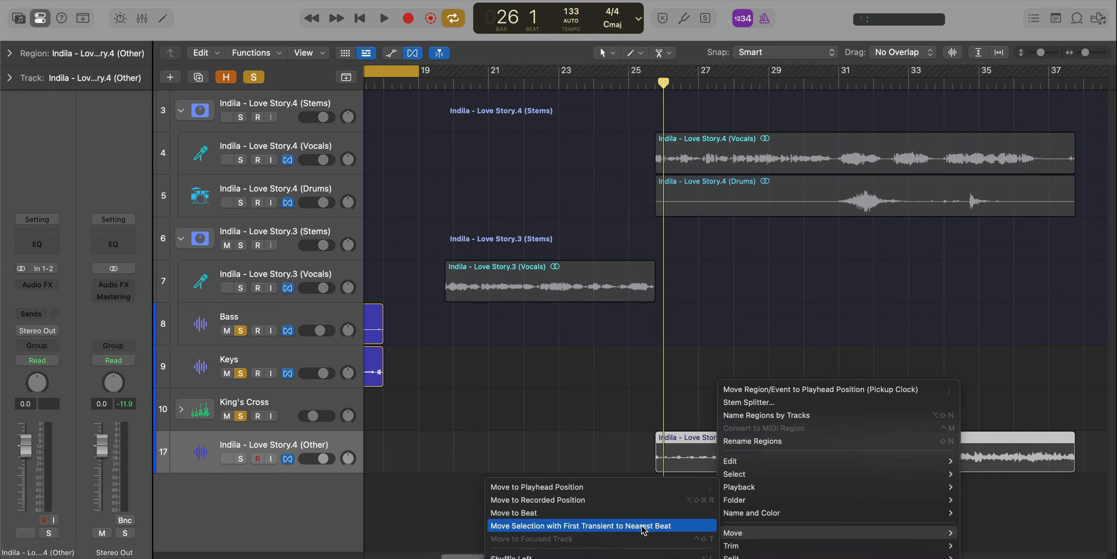
pyautogui.click(693, 487)
pyautogui.keyDown('ctrl'); pyautogui.keyDown('alt'); pyautogui.click(806, 487); pyautogui.keyUp('alt'); pyautogui.keyUp('ctrl')
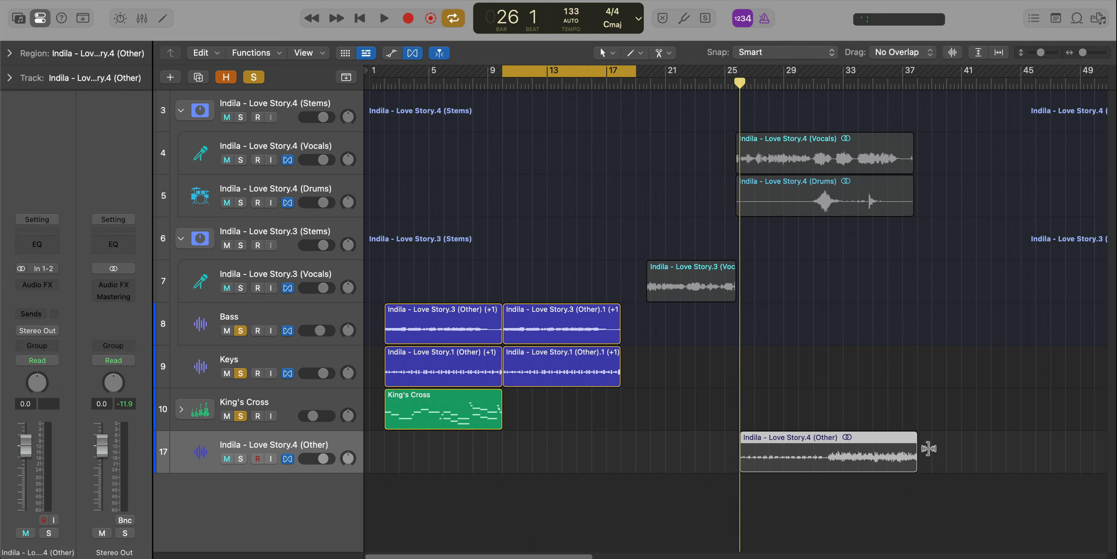
# Time-stretch the Indila - Love Story.4 (Other) region to end at bar 42 and split it at bar 34.
pyautogui.moveTo(928, 448); pyautogui.dragTo(974, 453)
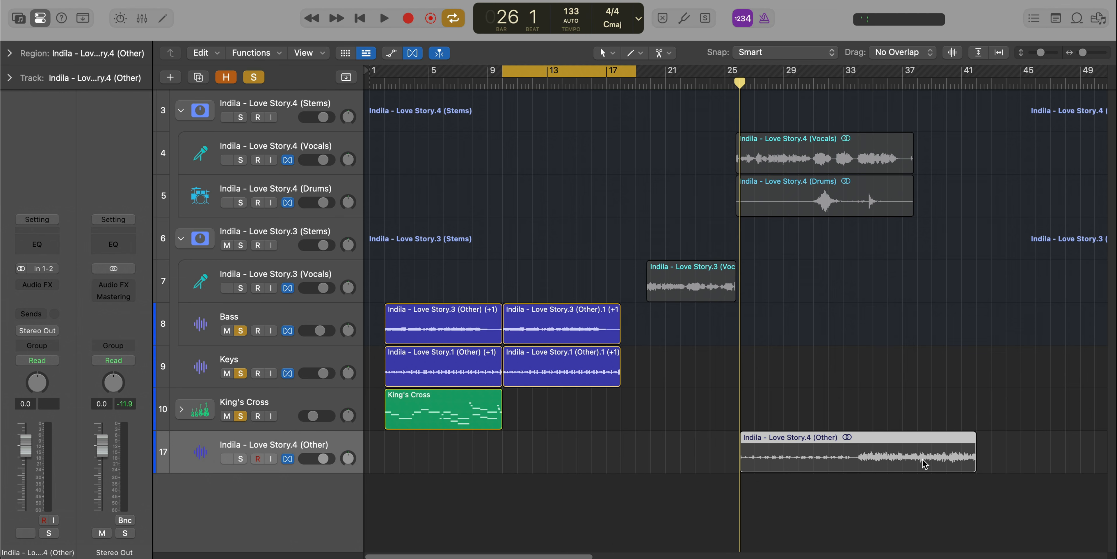
pyautogui.click(861, 444)
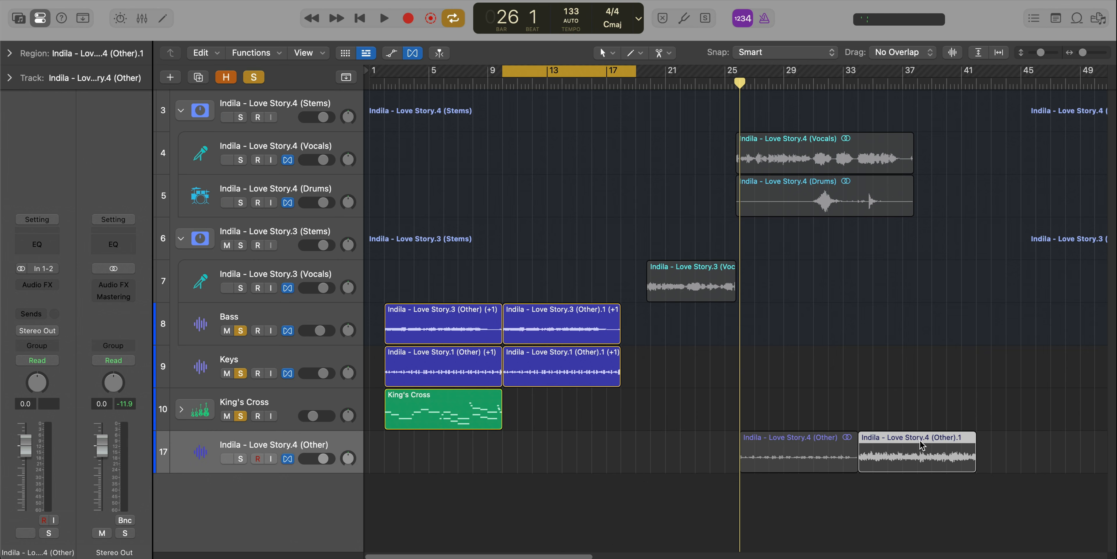
# Move the second half of the split Love Story.4 (Other) region to bar 10, aligned under the repeated Keys region.
pyautogui.moveTo(927, 468); pyautogui.dragTo(926, 469)
pyautogui.moveTo(933, 391); pyautogui.dragTo(585, 471)
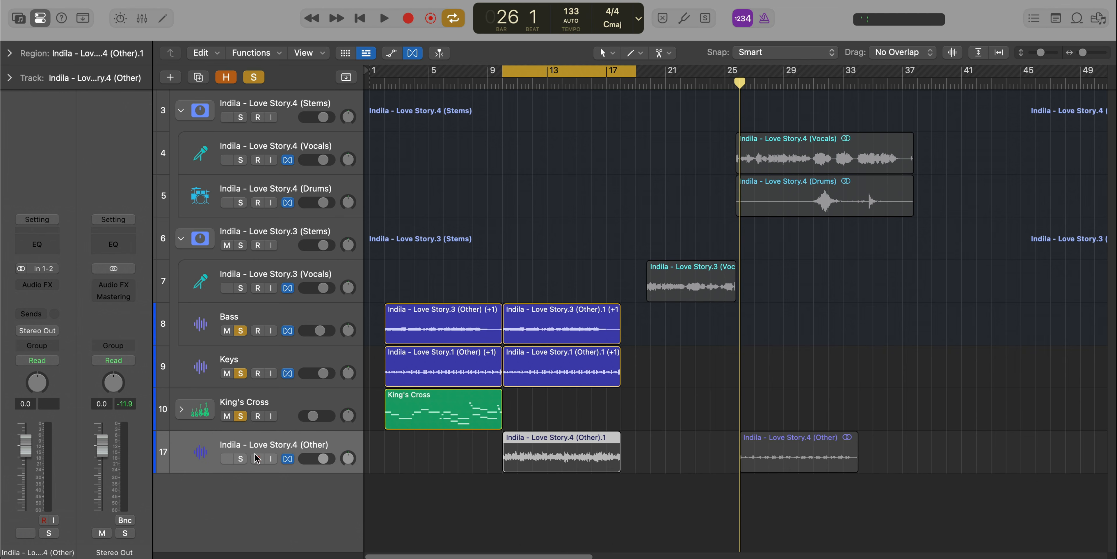
# Solo the Indila - Love Story.4 (Other) track, transpose its bar 10 region by +1, and set the track volume to -3.9 dB.
pyautogui.click(240, 459)
pyautogui.press('space')
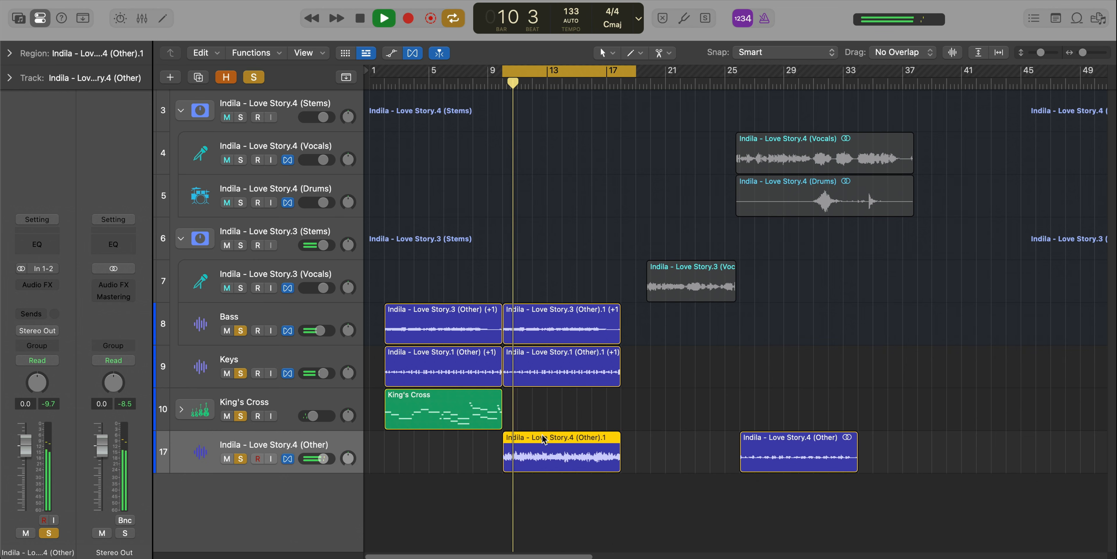
pyautogui.press('space')
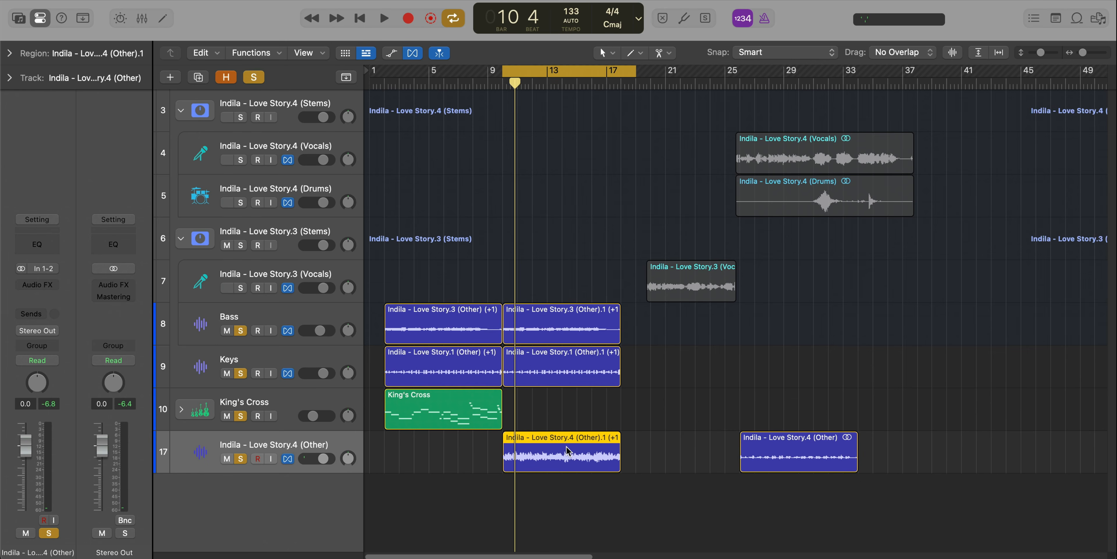
pyautogui.press('space')
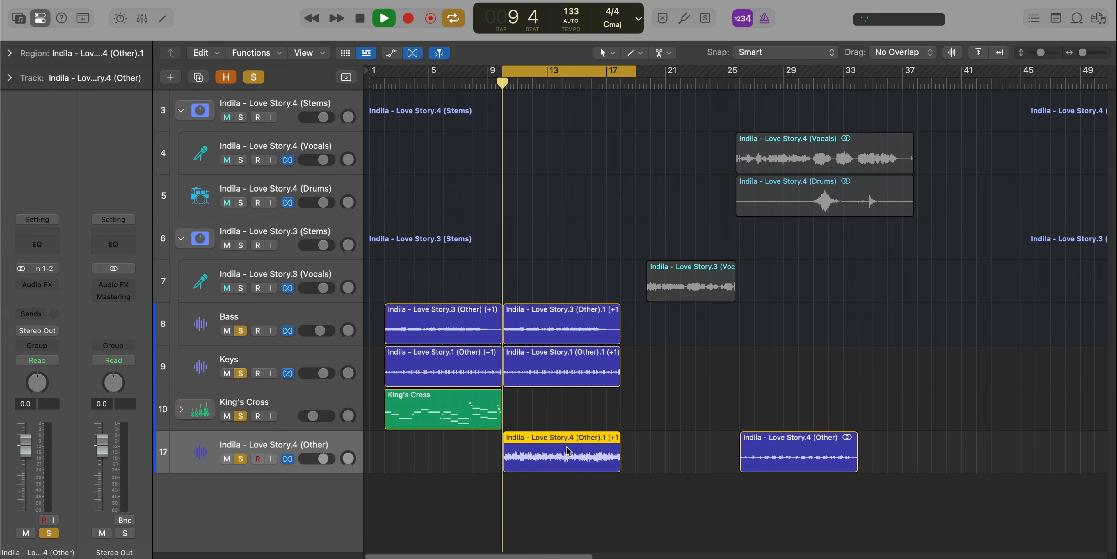
pyautogui.moveTo(321, 459); pyautogui.dragTo(307, 464)
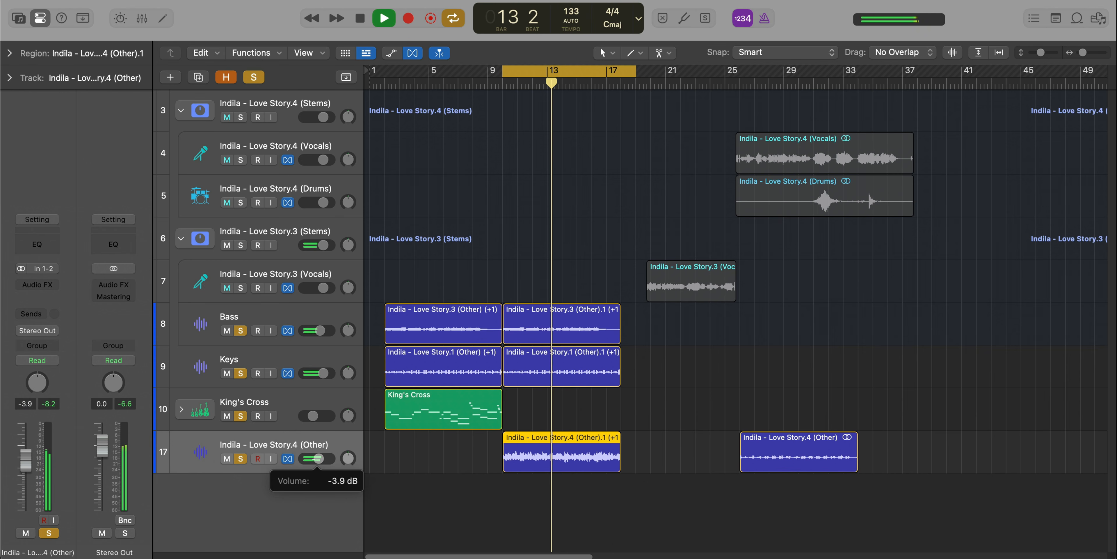
# Delete the empty Audio 8 track and add a software instrument track with the What You Saying Drum Kit user patch.
pyautogui.scroll(-2, 553, 479)
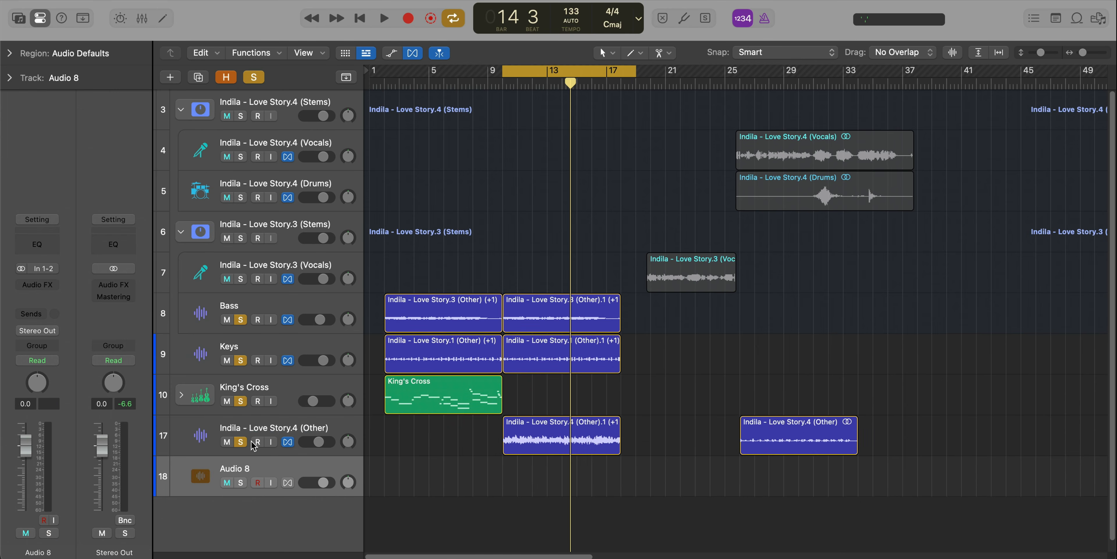
pyautogui.press('super+BackSpace')
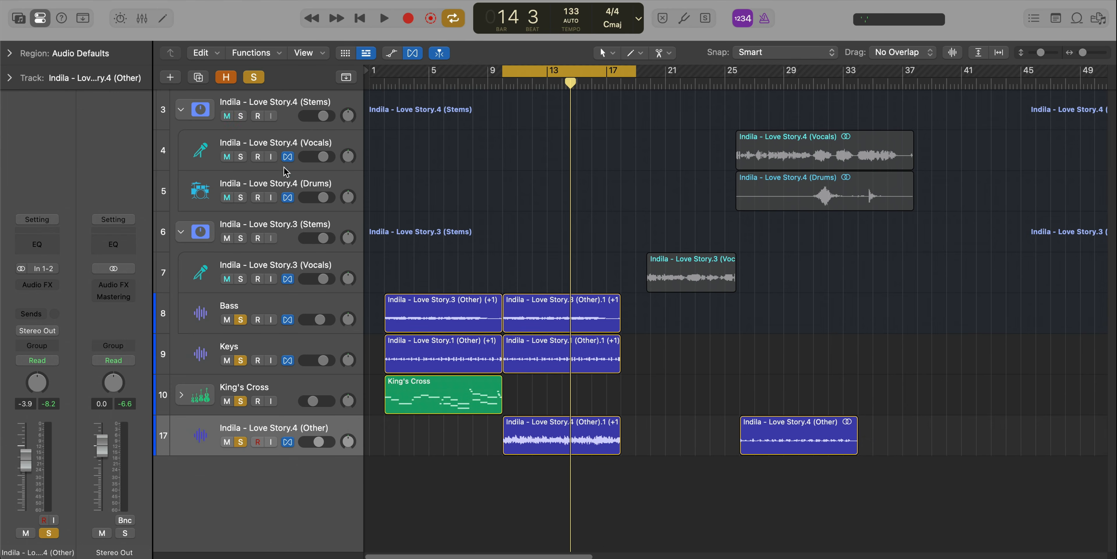
pyautogui.click(171, 77)
pyautogui.click(822, 457)
pyautogui.click(19, 19)
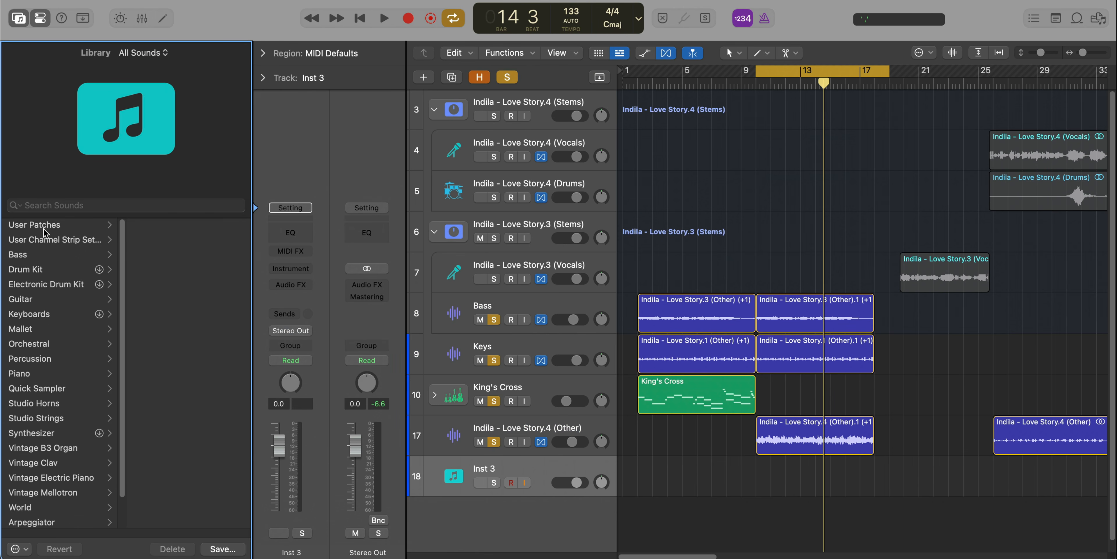
pyautogui.click(44, 229)
pyautogui.click(174, 254)
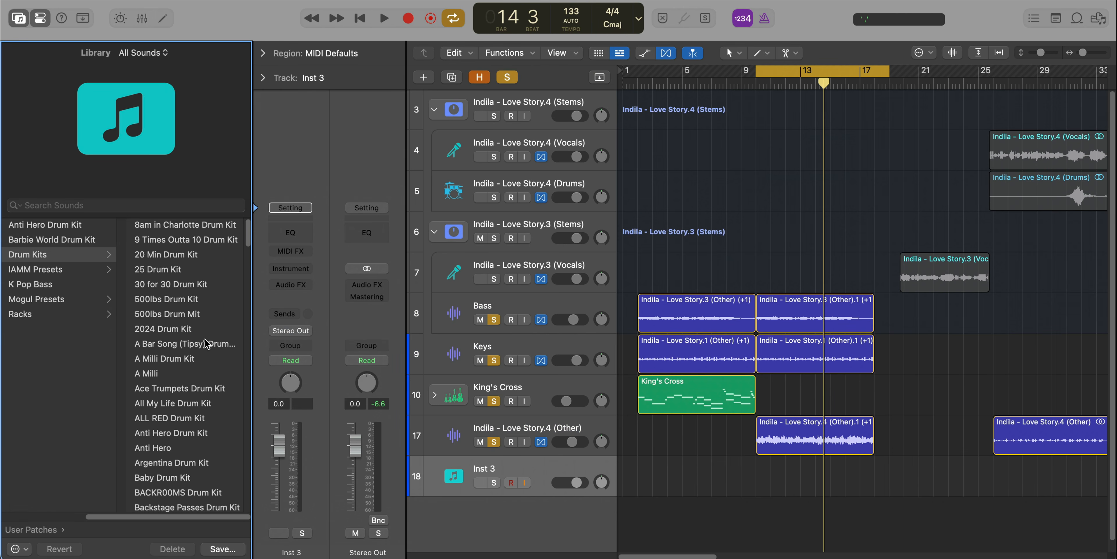
pyautogui.scroll(-20, 205, 344)
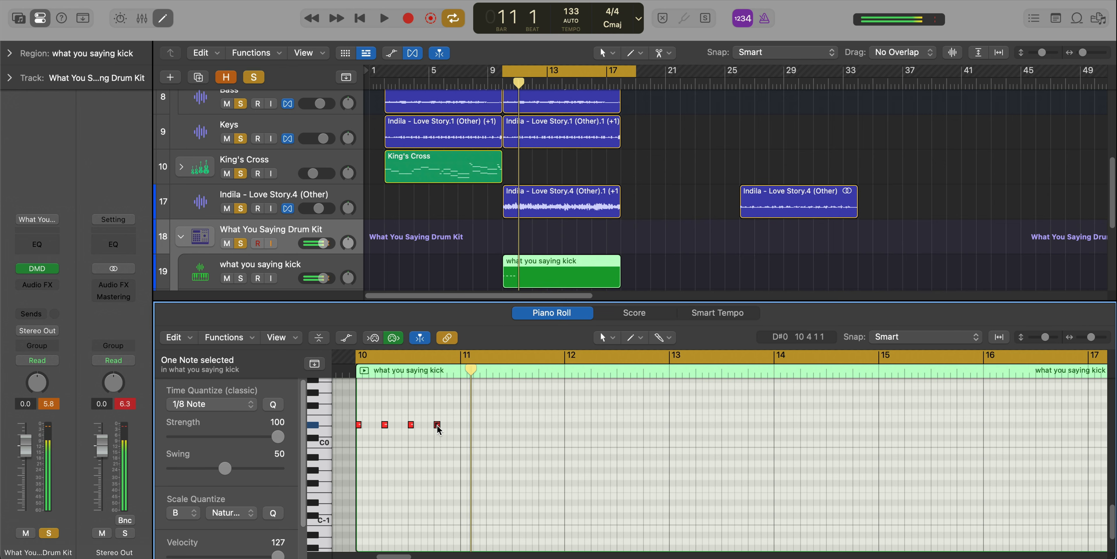
# In the what you saying kick region, move the fourth kick note slightly earlier and add a fifth note before bar 11.
pyautogui.moveTo(437, 428); pyautogui.dragTo(432, 428)
pyautogui.press('space')
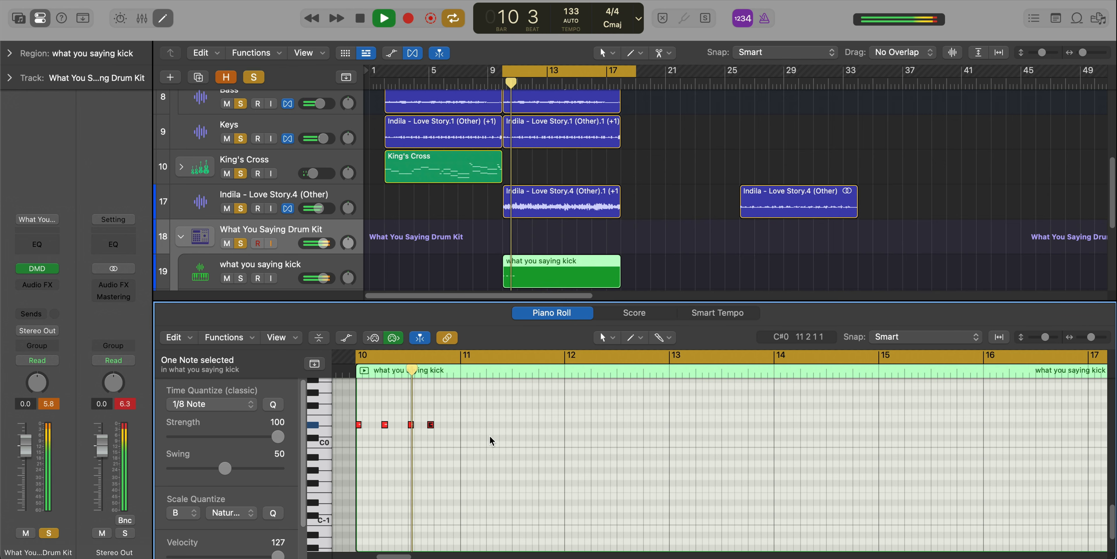
pyautogui.press('space')
pyautogui.keyDown('super'); pyautogui.click(448, 424); pyautogui.keyUp('super')
pyautogui.press('space')
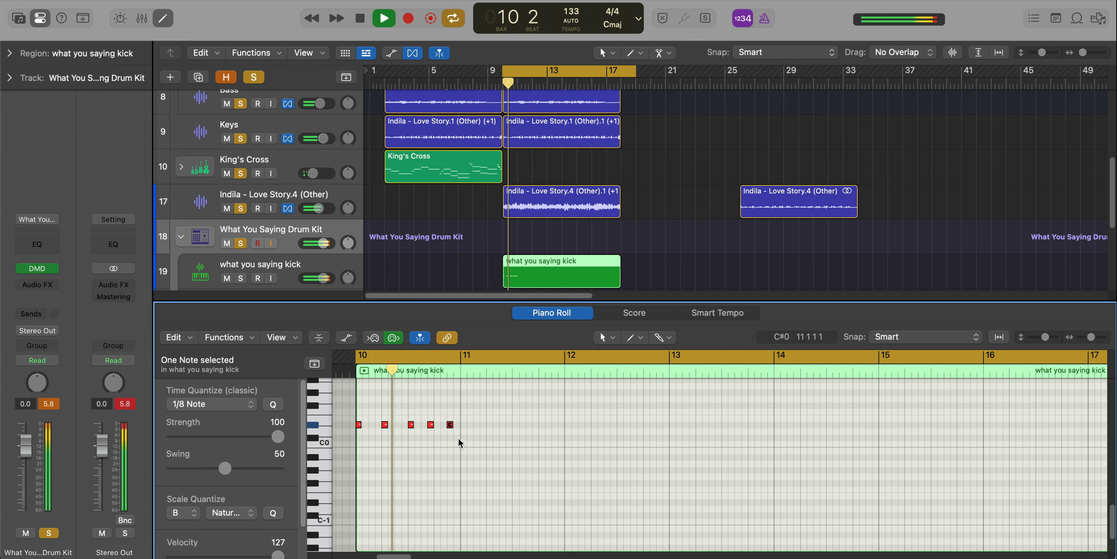
pyautogui.press('space')
# Copy the five-note kick pattern from bar 10 into bar 11 and nudge the fourth copied note slightly later to match.
pyautogui.moveTo(476, 436); pyautogui.dragTo(349, 404)
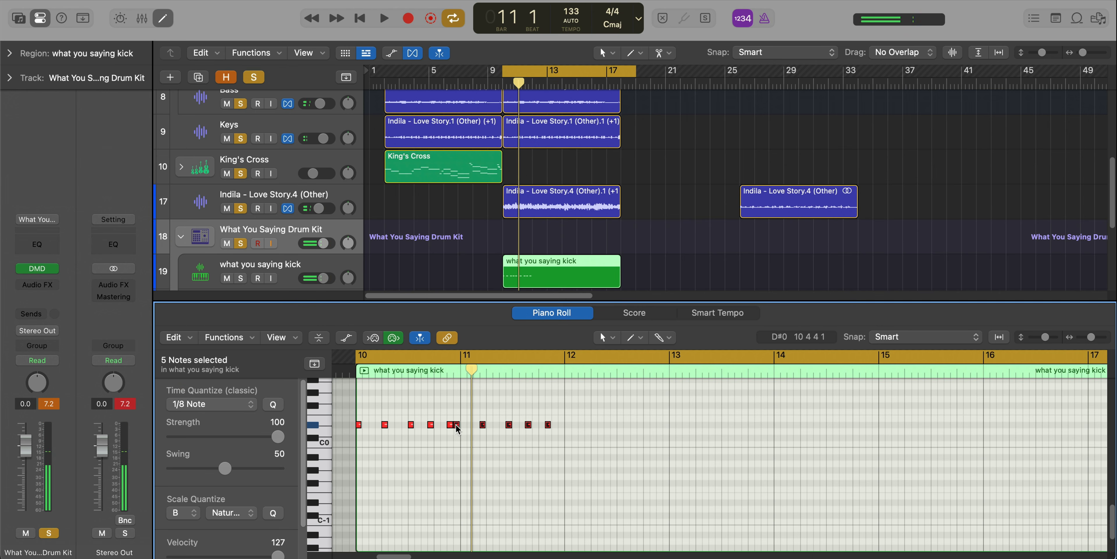
pyautogui.moveTo(458, 427); pyautogui.dragTo(486, 432)
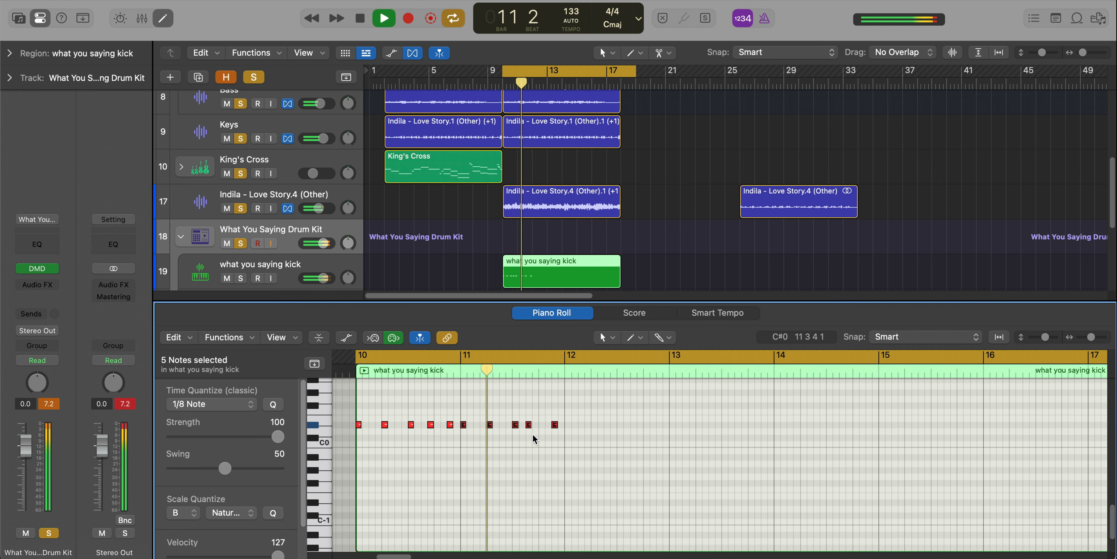
pyautogui.moveTo(530, 427); pyautogui.dragTo(537, 451)
pyautogui.press('space')
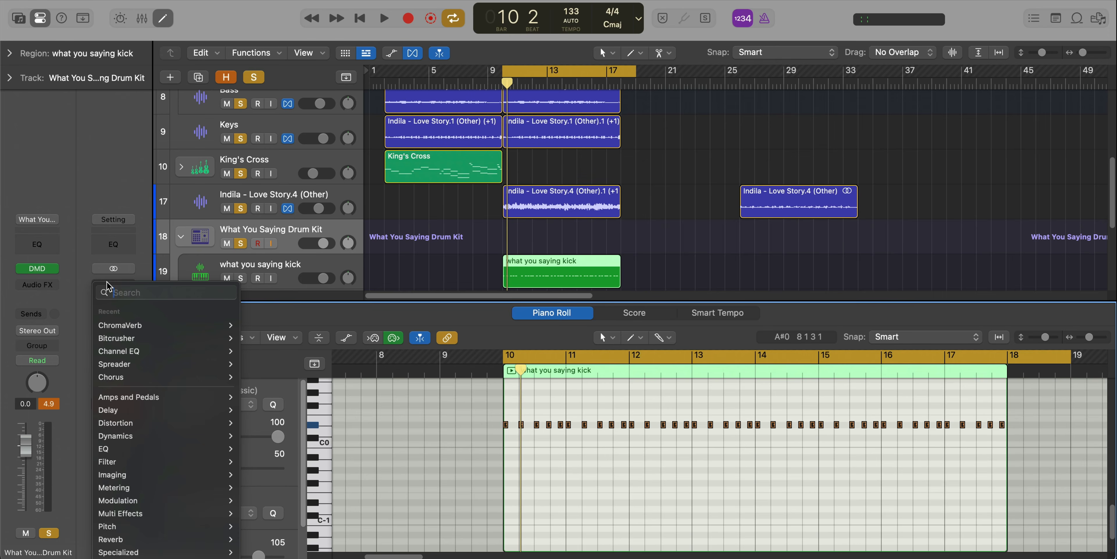
# Insert an Adaptive Limiter on the Stereo Out and set its gain to 0.1 dB and out ceiling to -0.1 dB.
pyautogui.write('ada')
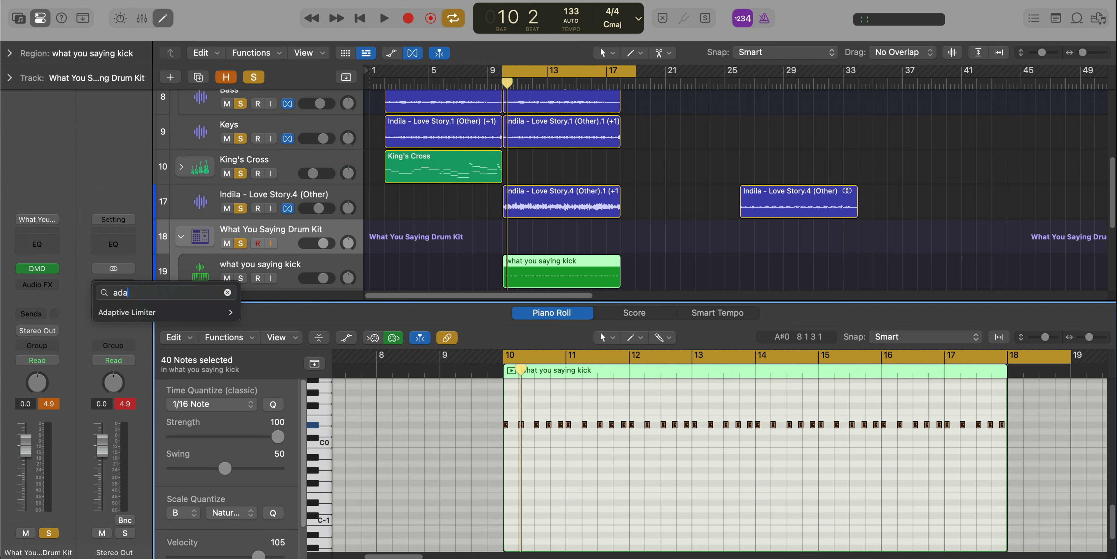
pyautogui.press('Down')
pyautogui.press('Right')
pyautogui.press('Return')
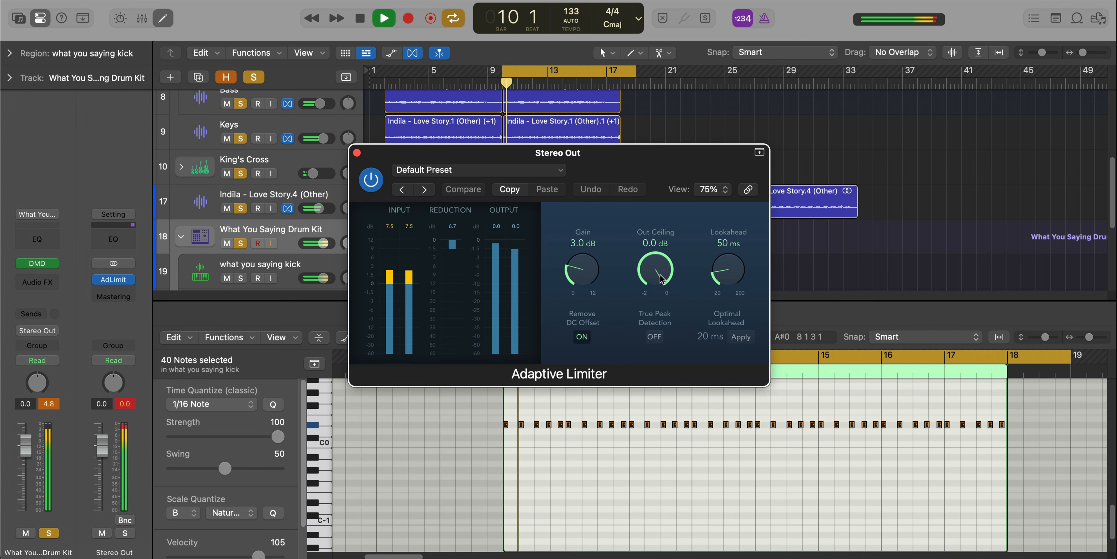
pyautogui.moveTo(659, 276); pyautogui.dragTo(661, 280)
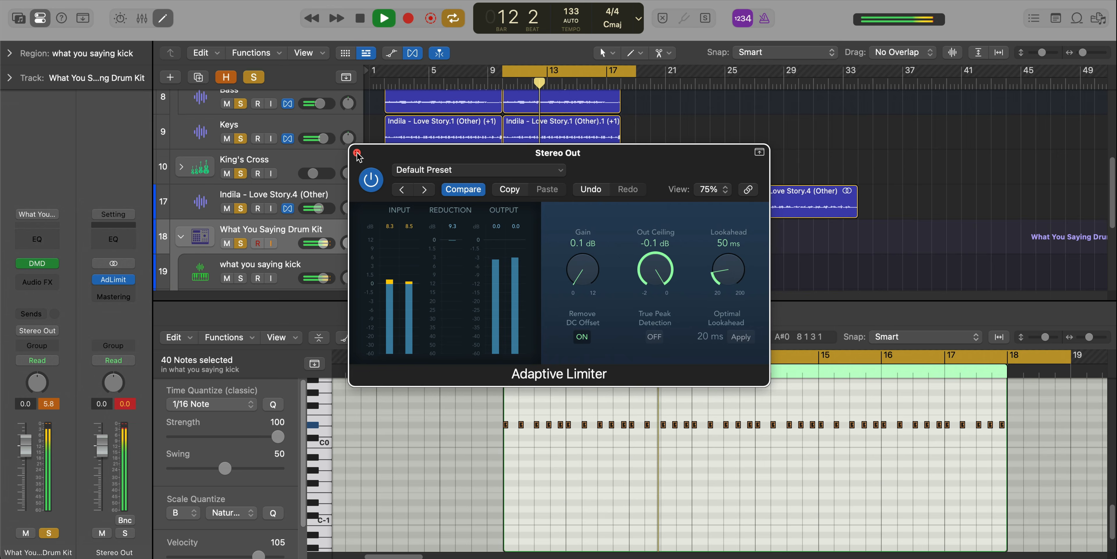
pyautogui.press('super+w')
pyautogui.press('x')
pyautogui.press('x')
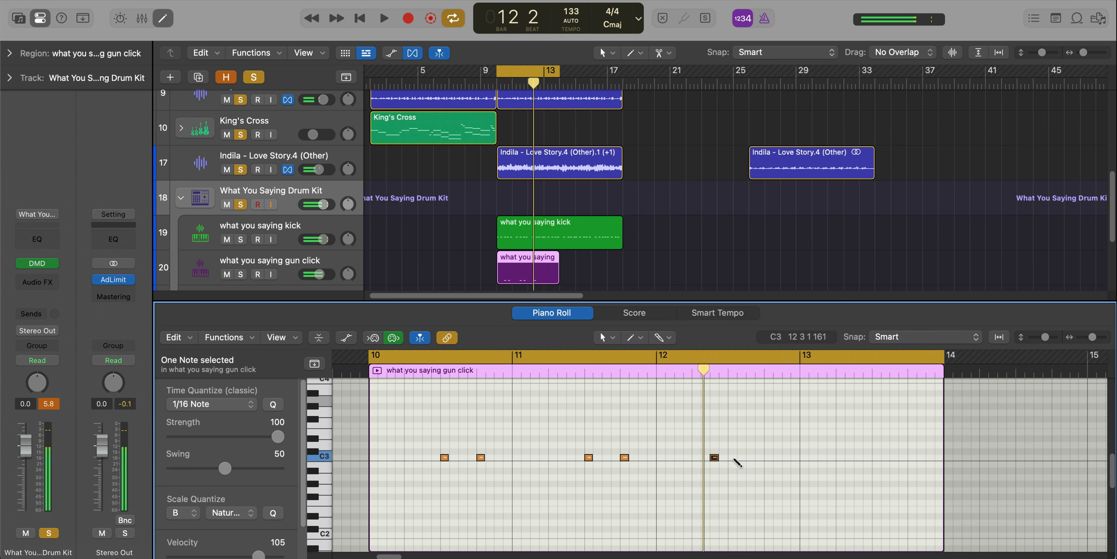
# Add C3 gun click notes on beats 3 and 4 of bars 12 and 13.
pyautogui.click(732, 457)
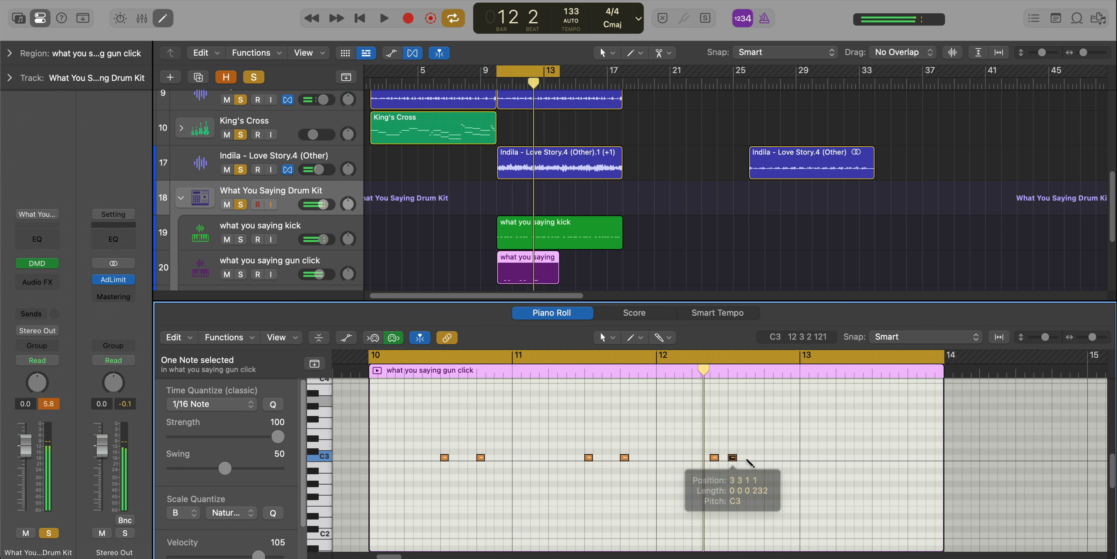
pyautogui.click(768, 458)
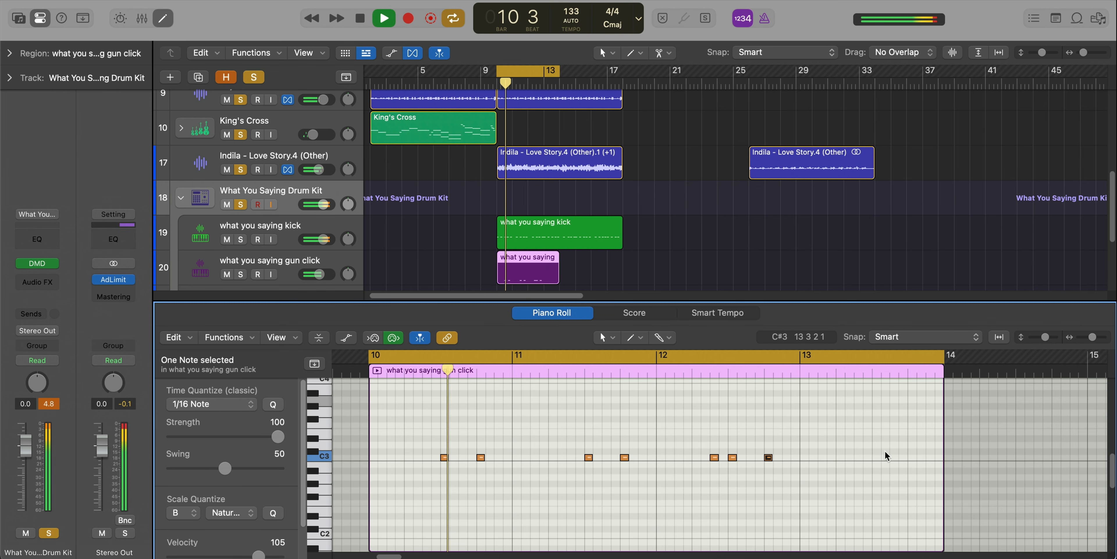
pyautogui.click(875, 458)
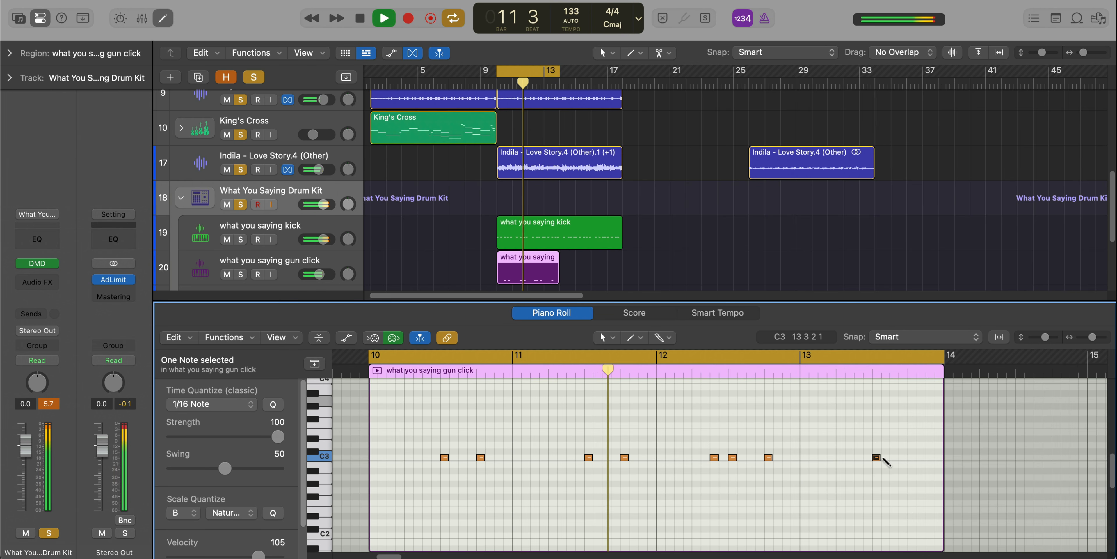
pyautogui.click(911, 457)
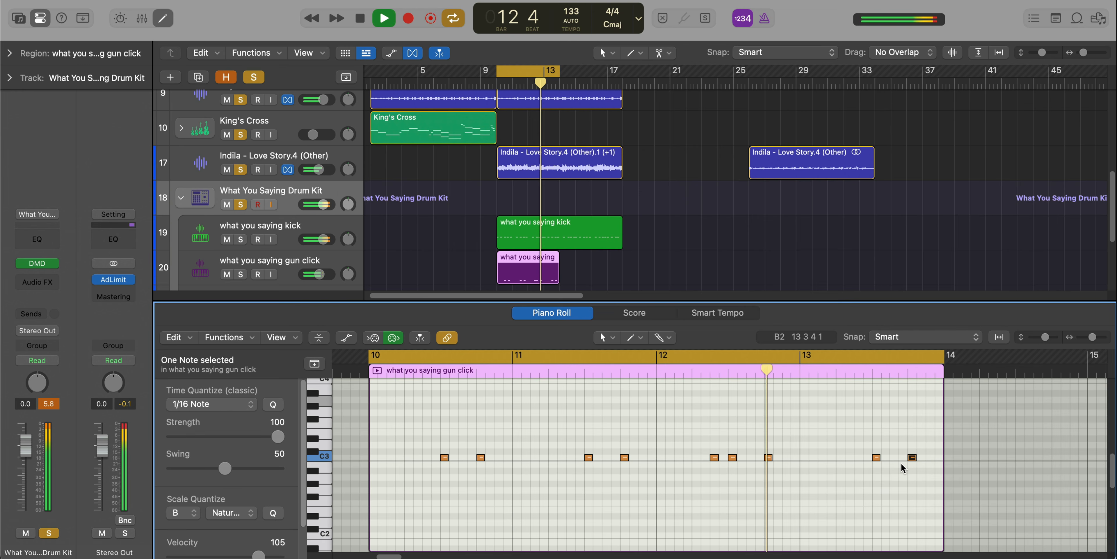
# Set the velocity of the gun click note just before beat 3 of bar 12 to 74 and select the bar 11 notes.
pyautogui.click(714, 457)
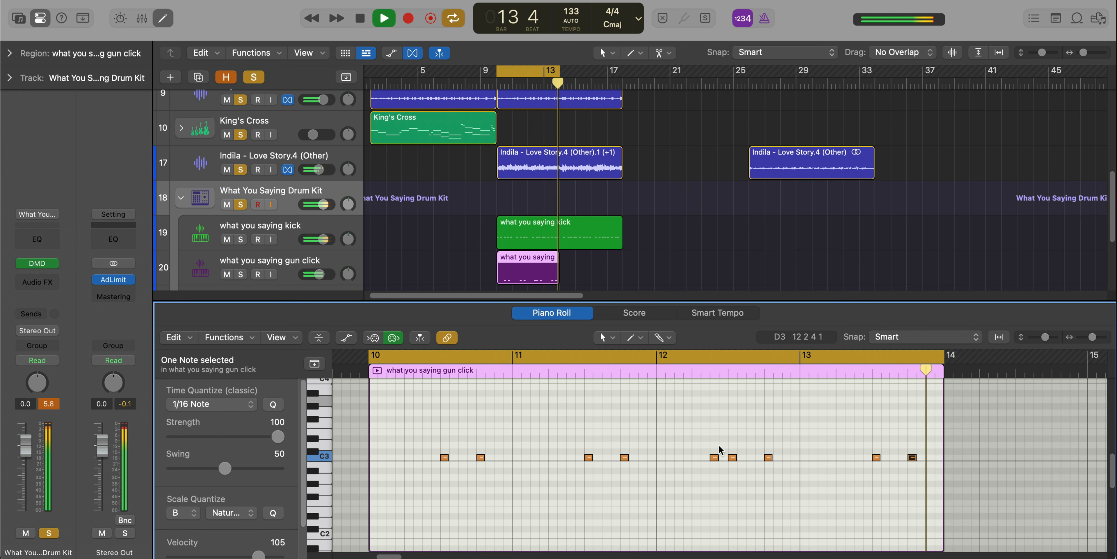
pyautogui.moveTo(282, 543); pyautogui.dragTo(282, 558)
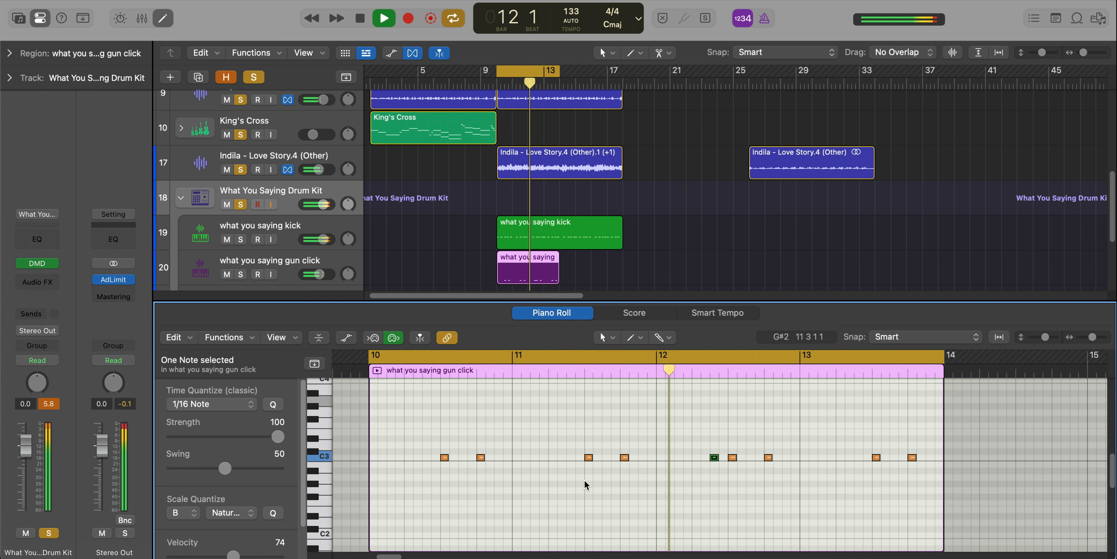
pyautogui.moveTo(592, 445); pyautogui.dragTo(567, 463)
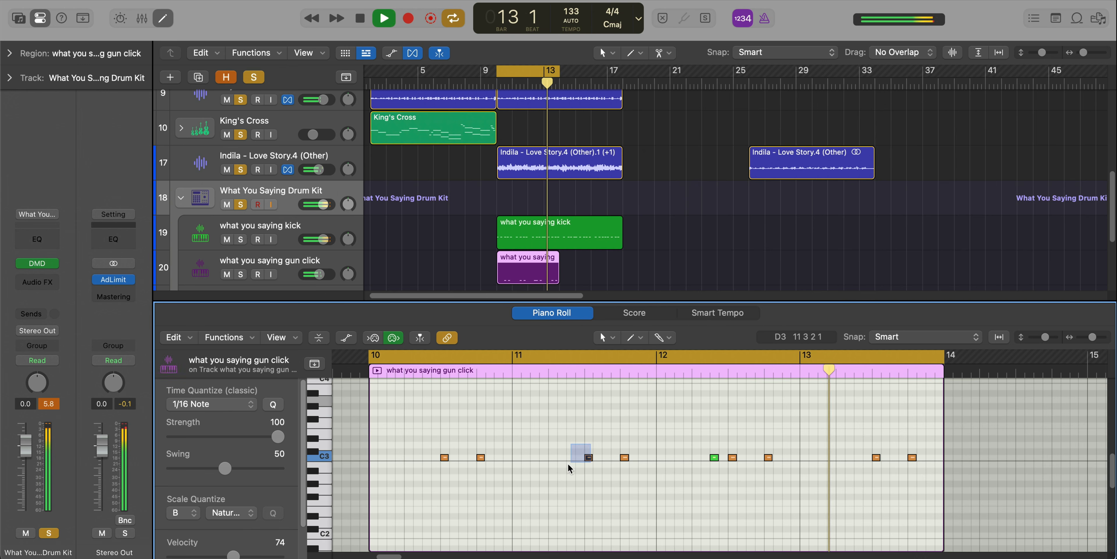
pyautogui.moveTo(615, 426); pyautogui.dragTo(646, 476)
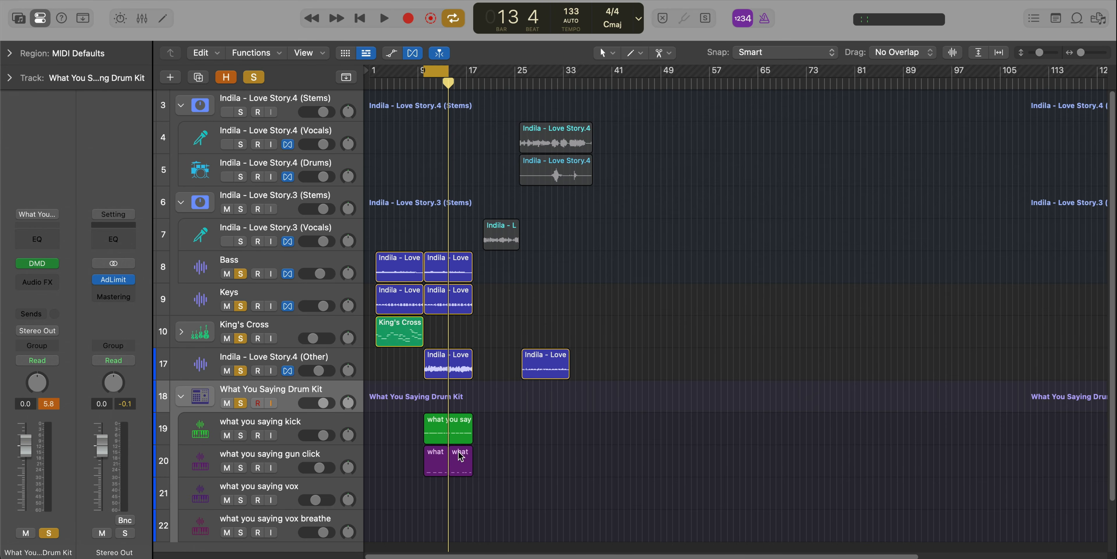
# Repeat the Bass, Keys, Love Story.4 (Other), kick and second gun click regions once, set the cycle range over the copies, and play.
pyautogui.moveTo(465, 506); pyautogui.dragTo(461, 281)
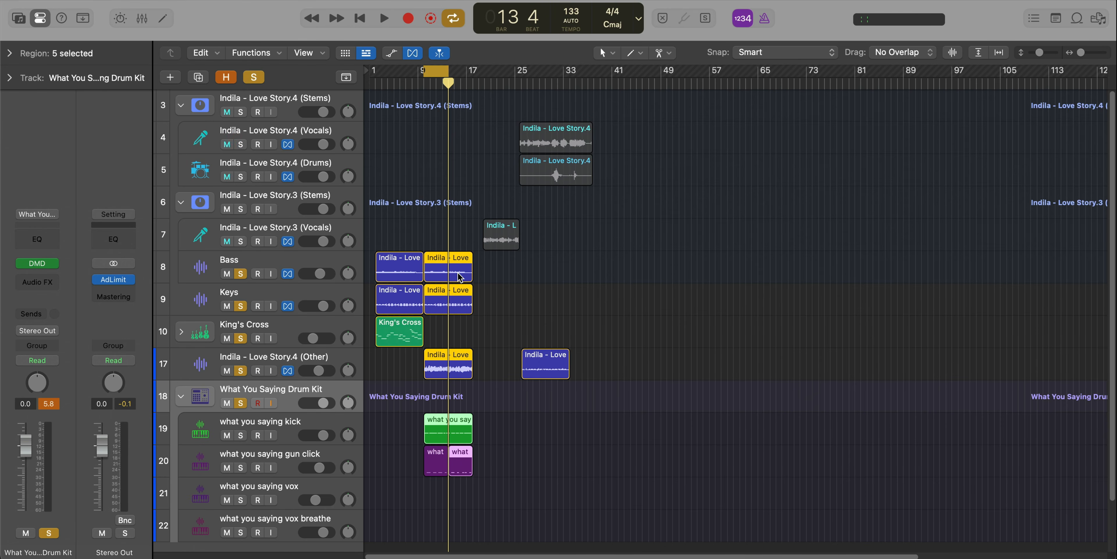
pyautogui.press('super+r')
pyautogui.scroll(3, 473, 281)
pyautogui.press('space')
pyautogui.press('u')
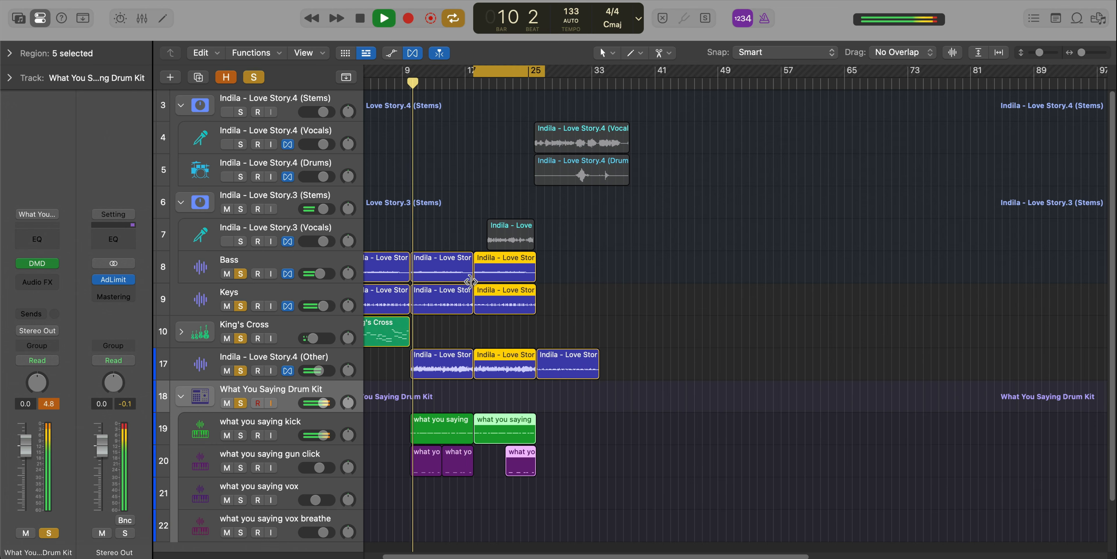
pyautogui.scroll(2, 533, 334)
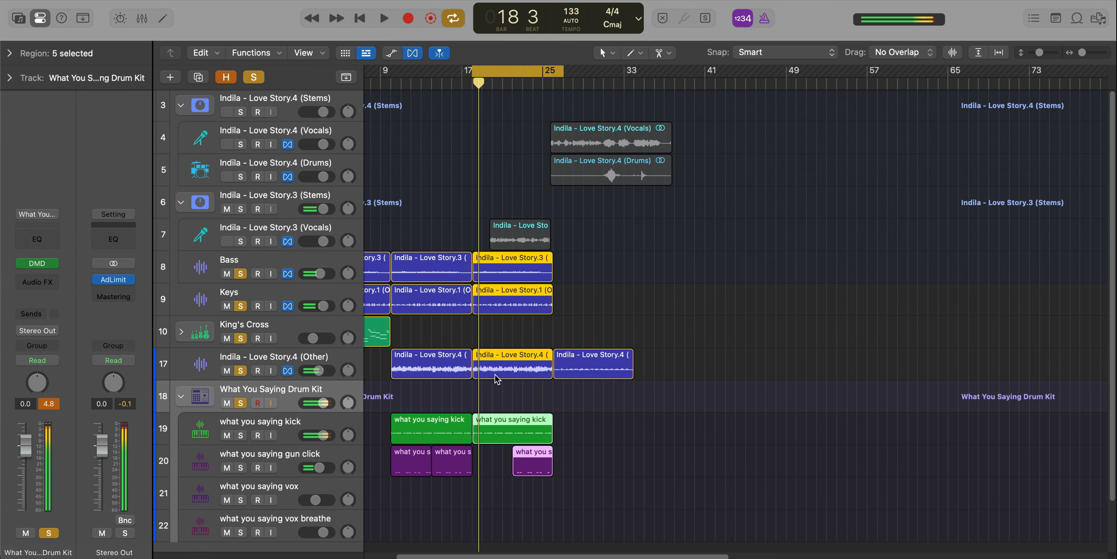
# Swap the last two Love Story.4 (Other) regions so the one at bar 26 starts at bar 18.
pyautogui.click(527, 351)
pyautogui.moveTo(518, 366); pyautogui.dragTo(680, 365)
pyautogui.keyDown('shift'); pyautogui.click(612, 374); pyautogui.keyUp('shift')
pyautogui.moveTo(613, 374); pyautogui.dragTo(520, 372)
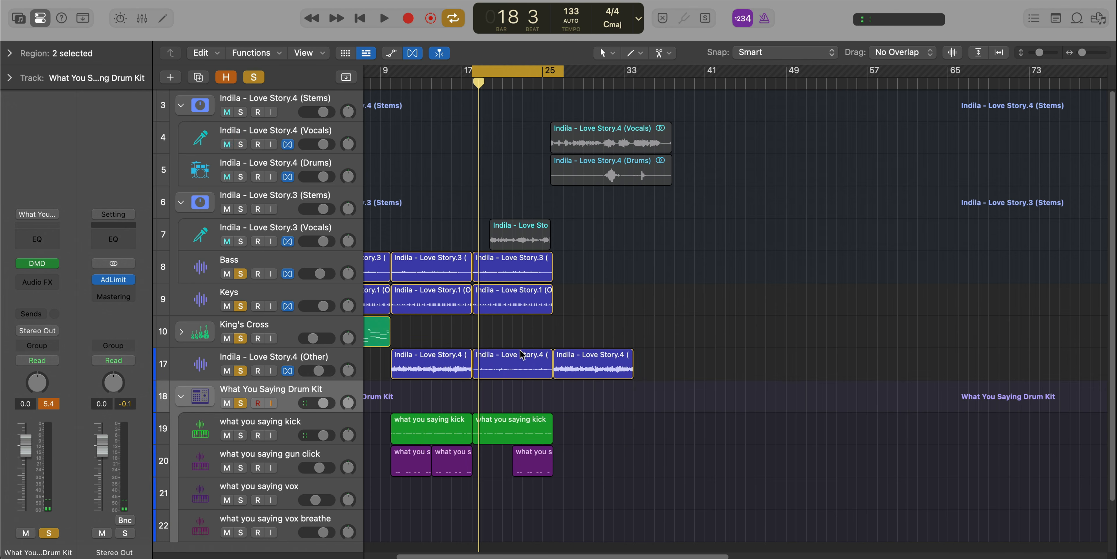
# Solo only the Love Story.4 (Other) track, audition its bar 18 region, and set that region's gain to +7.0 dB.
pyautogui.keyDown('alt'); pyautogui.click(241, 370); pyautogui.keyUp('alt')
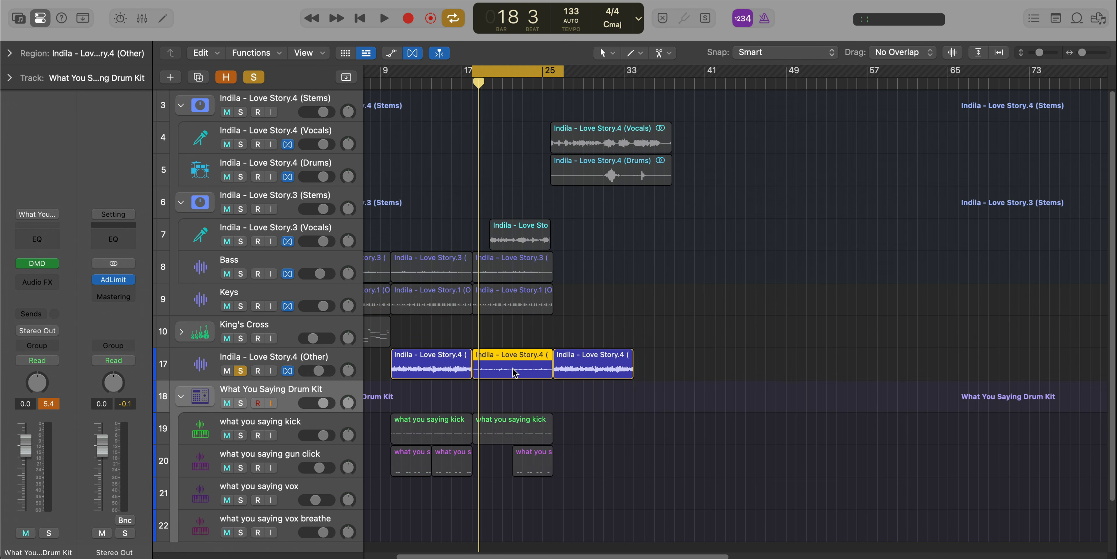
pyautogui.press('space')
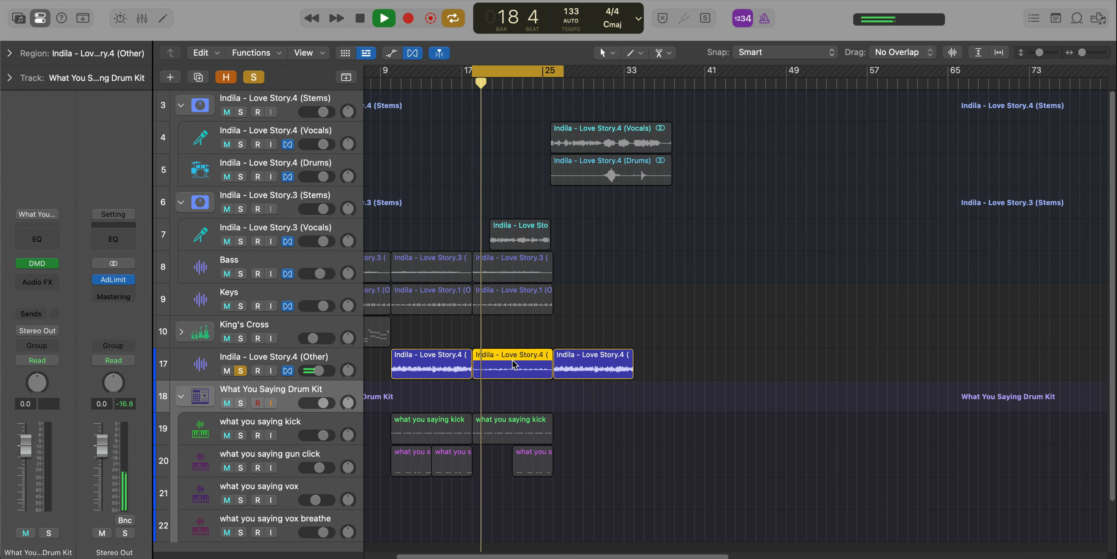
pyautogui.press('space')
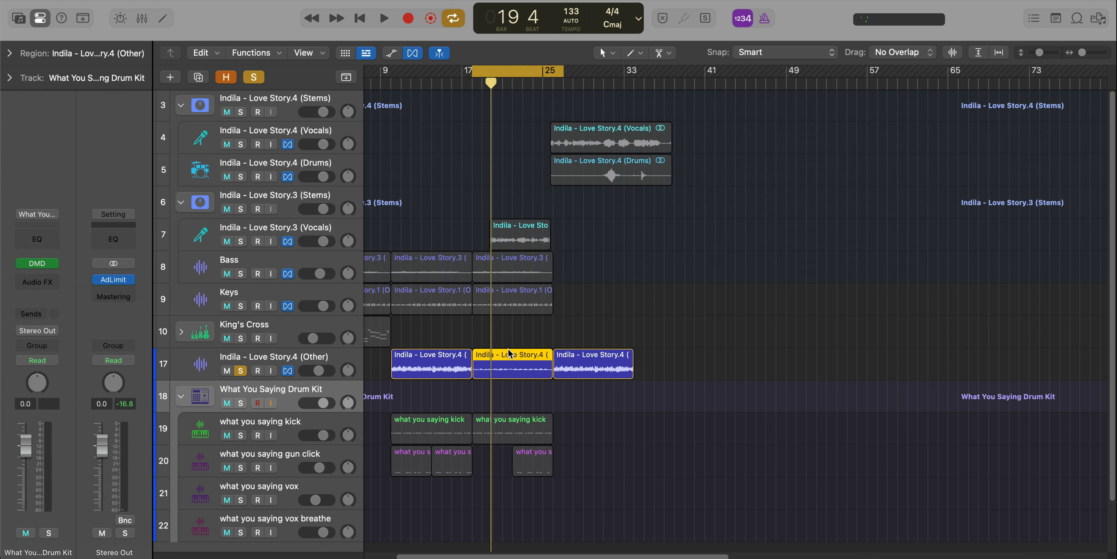
pyautogui.click(8, 47)
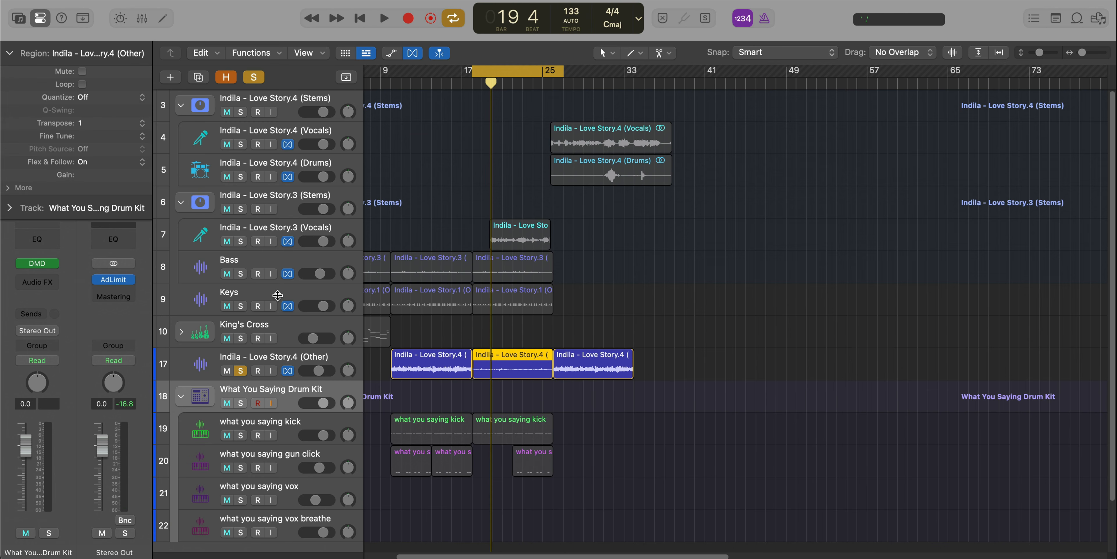
pyautogui.press('cmd+Down')
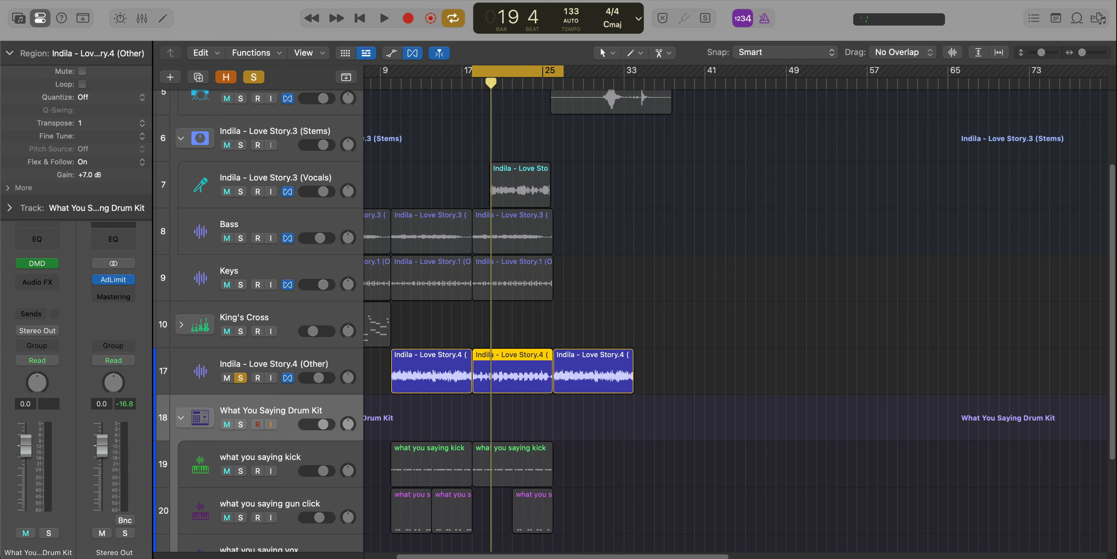
# Move the Love Story.4 (Vocals) track out of its stem stack to directly below the Keys track.
pyautogui.press('space')
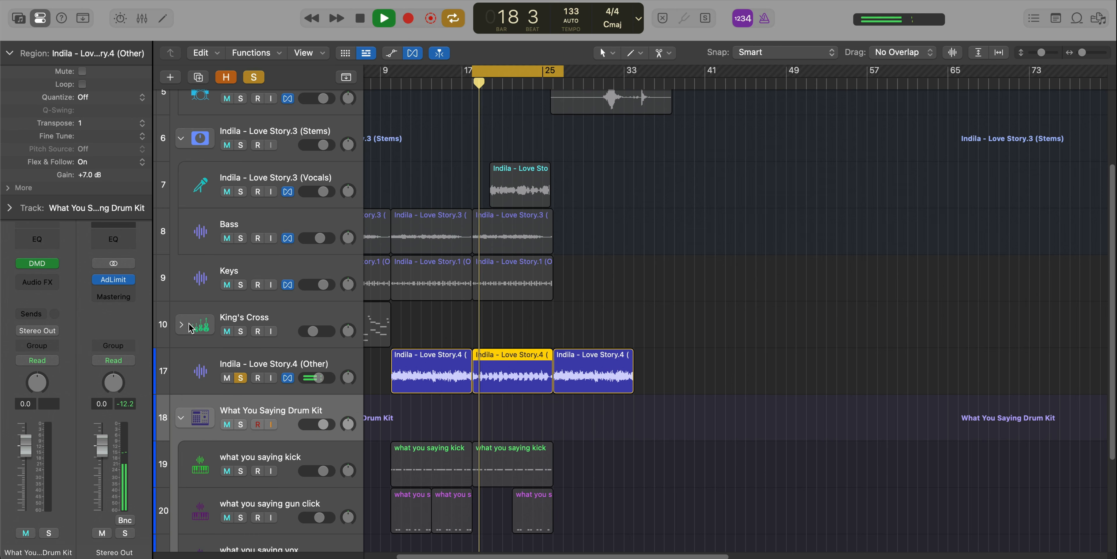
pyautogui.scroll(2, 444, 392)
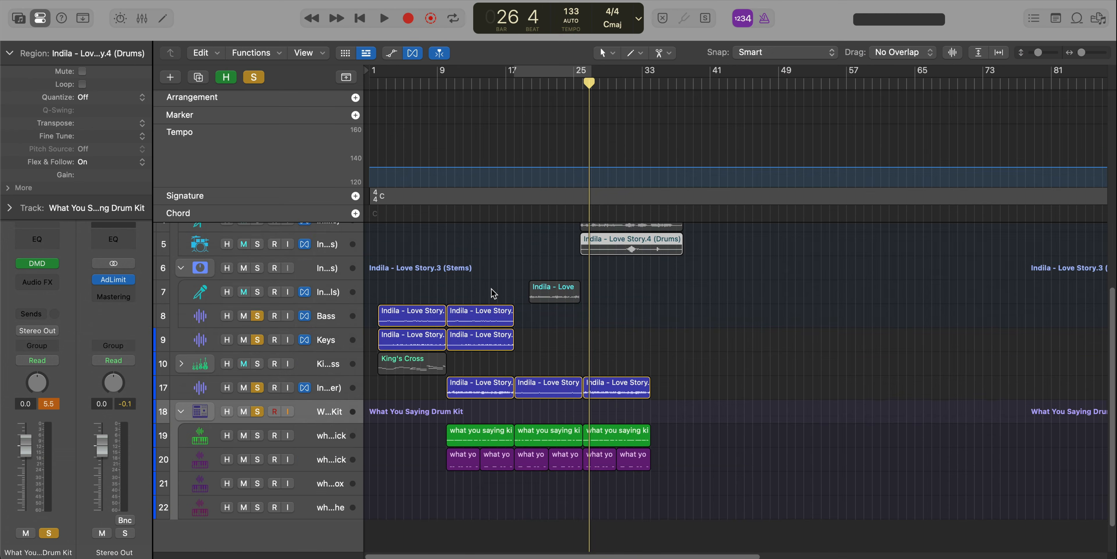
pyautogui.click(644, 308)
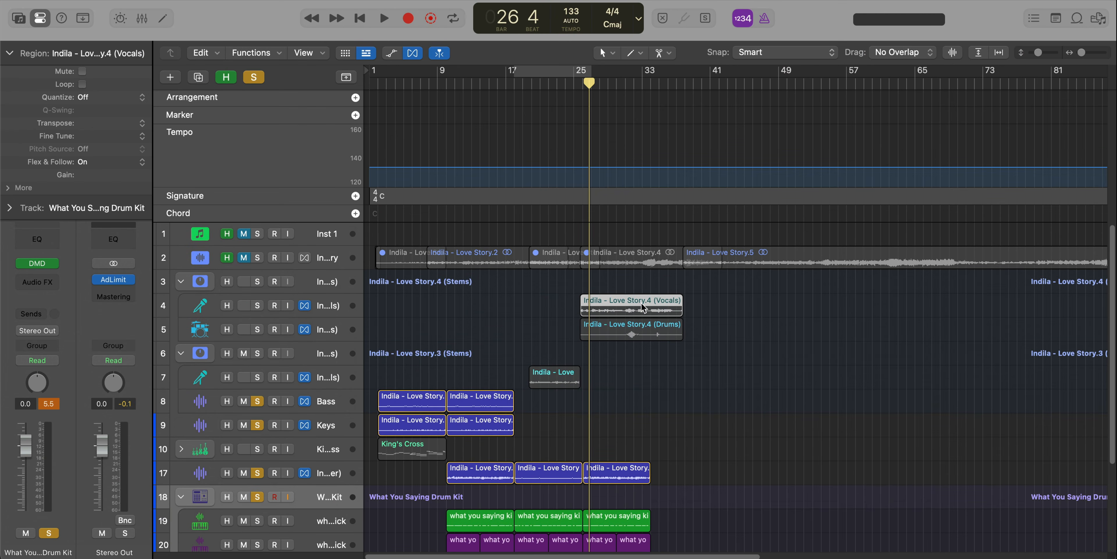
pyautogui.moveTo(337, 308); pyautogui.dragTo(340, 427)
pyautogui.scroll(3, 525, 447)
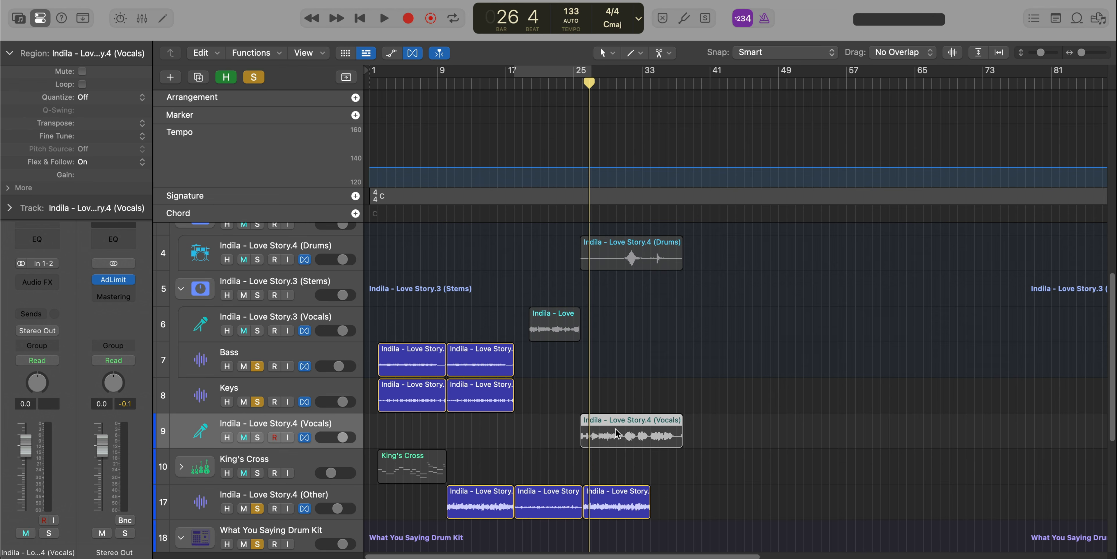
# Move the Love Story.4 (Vocals) region so it starts exactly at bar 18.
pyautogui.moveTo(603, 432); pyautogui.dragTo(559, 432)
pyautogui.scroll(5, 559, 432)
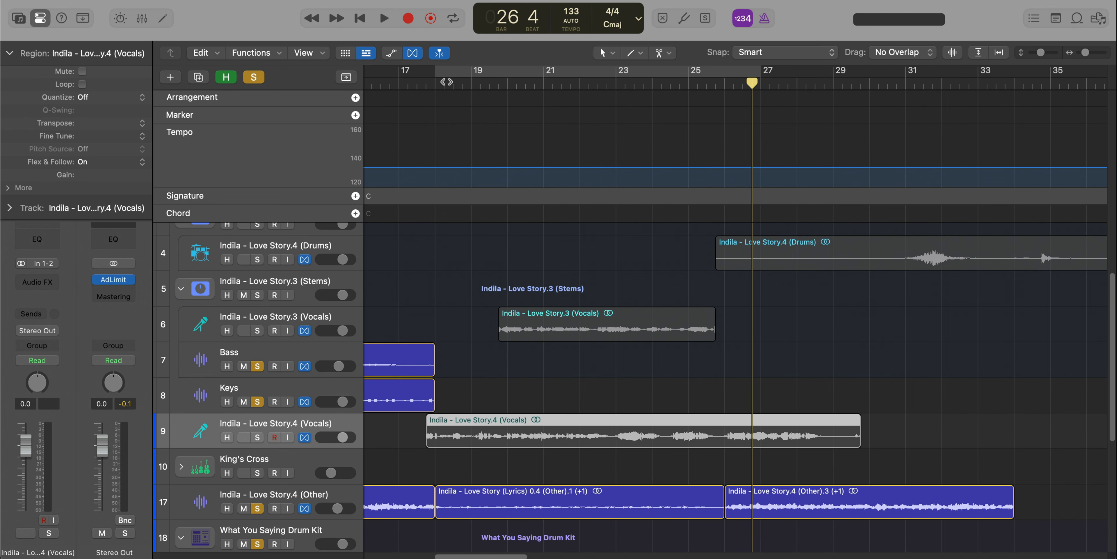
pyautogui.click(444, 81)
pyautogui.rightClick(463, 416)
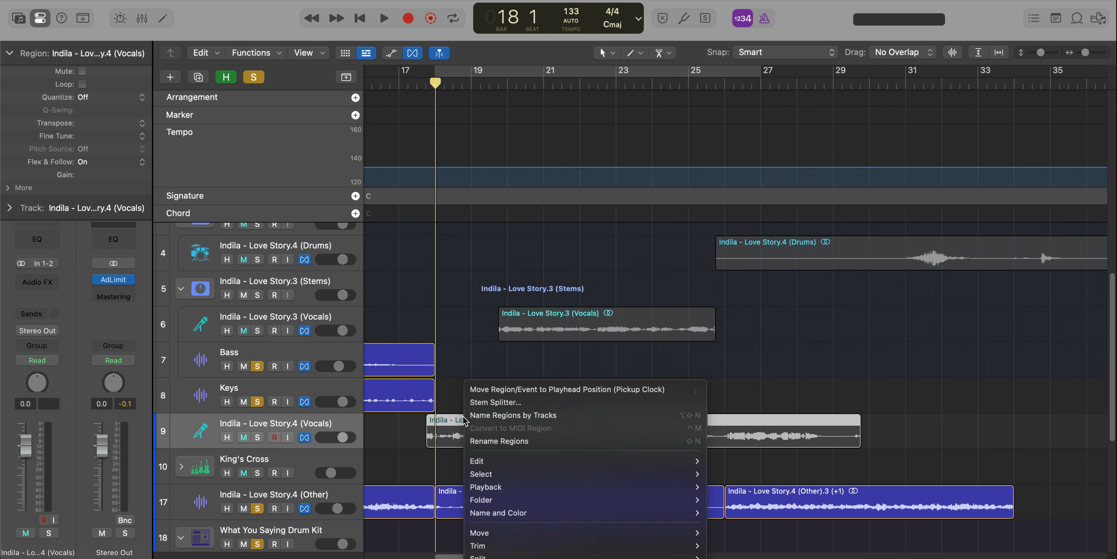
pyautogui.click(522, 391)
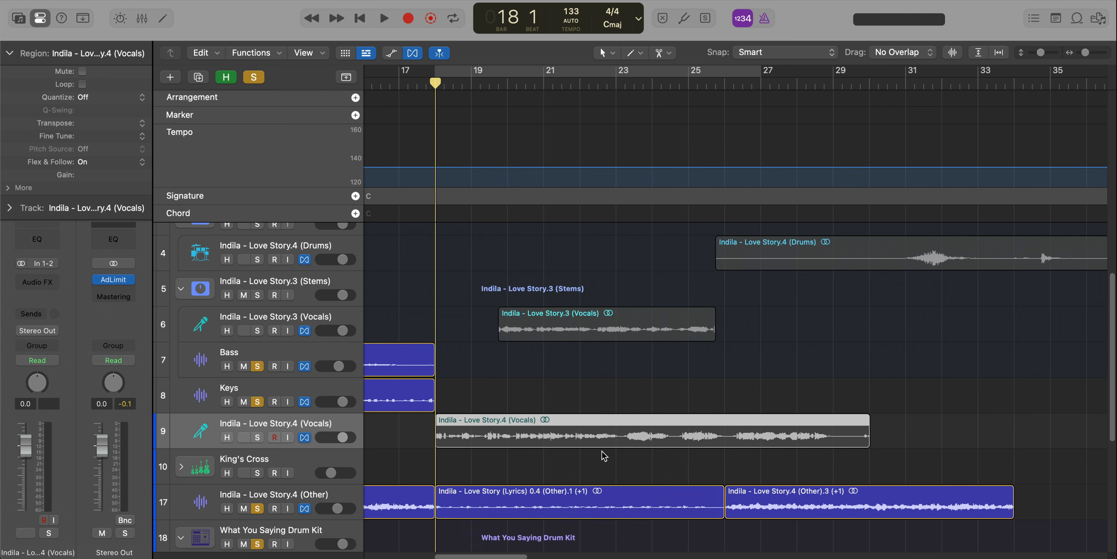
# Stretch the Love Story.4 (Vocals) region so it ends at bar 34.
pyautogui.click(905, 440)
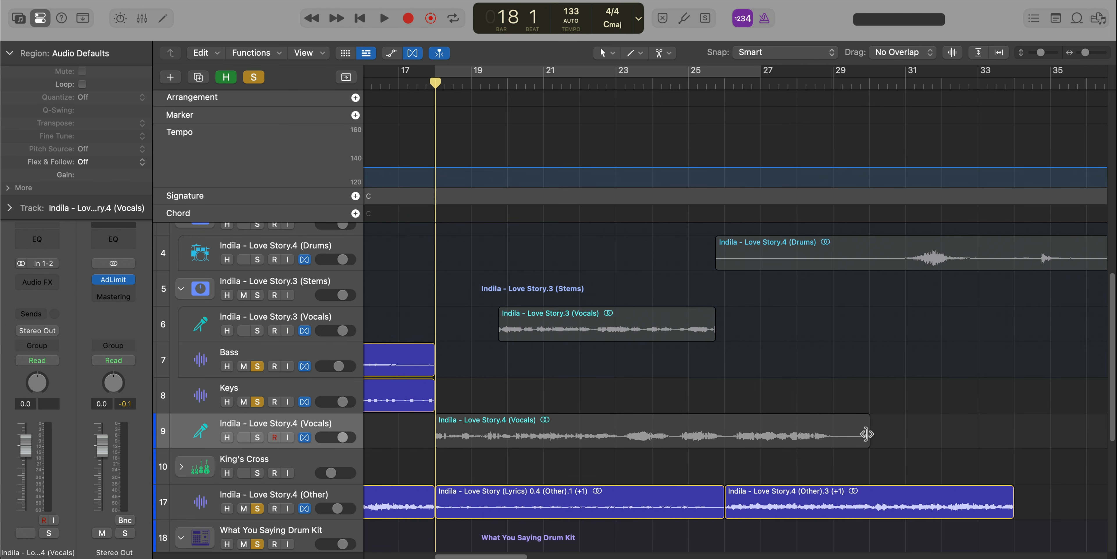
pyautogui.moveTo(866, 427); pyautogui.dragTo(1010, 433)
pyautogui.press('super+Up')
pyautogui.press('super+Up')
pyautogui.press('super+Up')
pyautogui.press('super+Up')
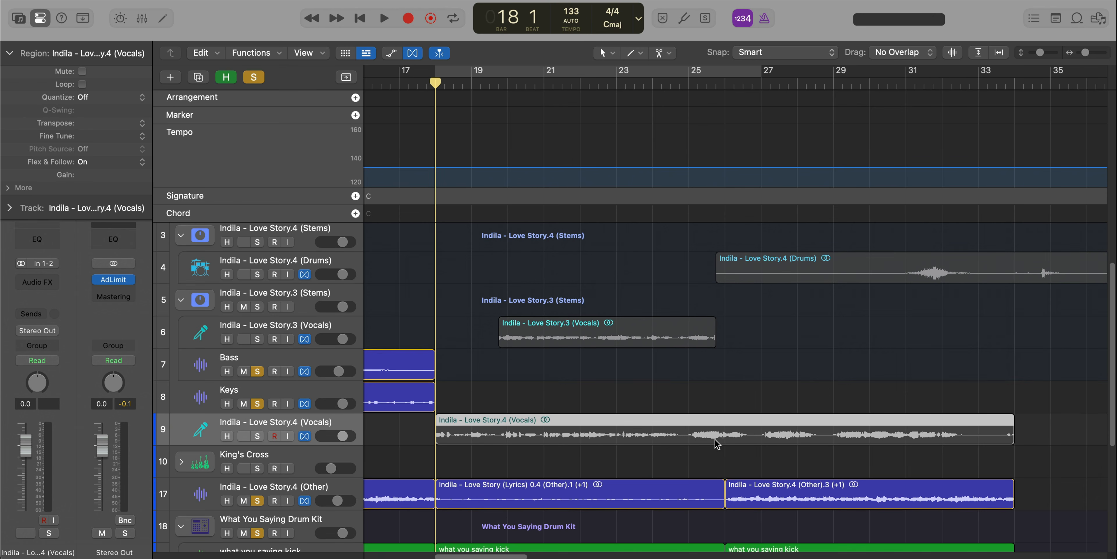
# Solo the Love Story.4 (Vocals) track, transpose its region up 1 semitone, and play from bar 18.
pyautogui.click(258, 419)
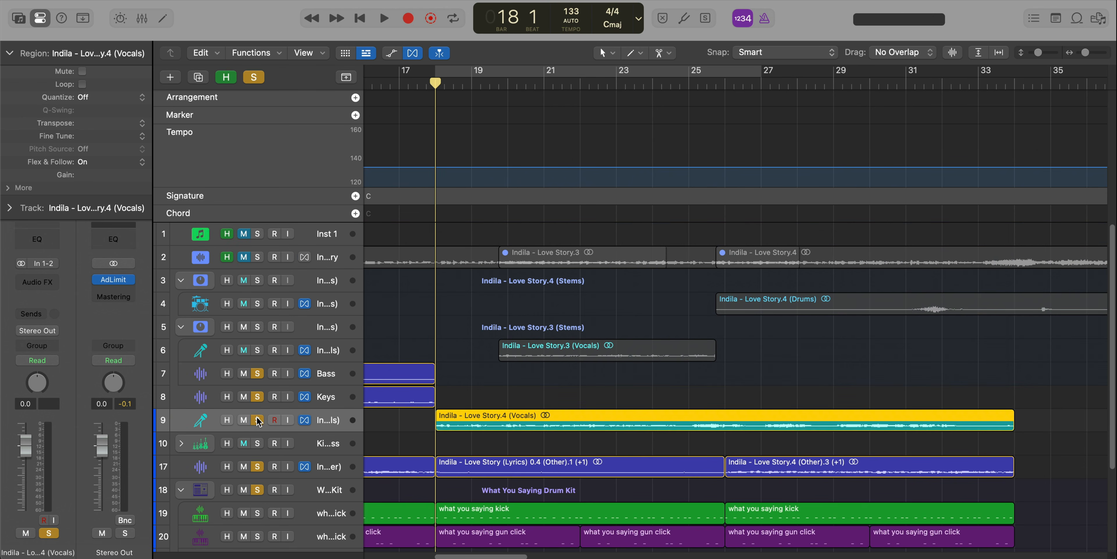
pyautogui.moveTo(552, 390); pyautogui.dragTo(548, 416)
pyautogui.hotkey('alt', 'Up')
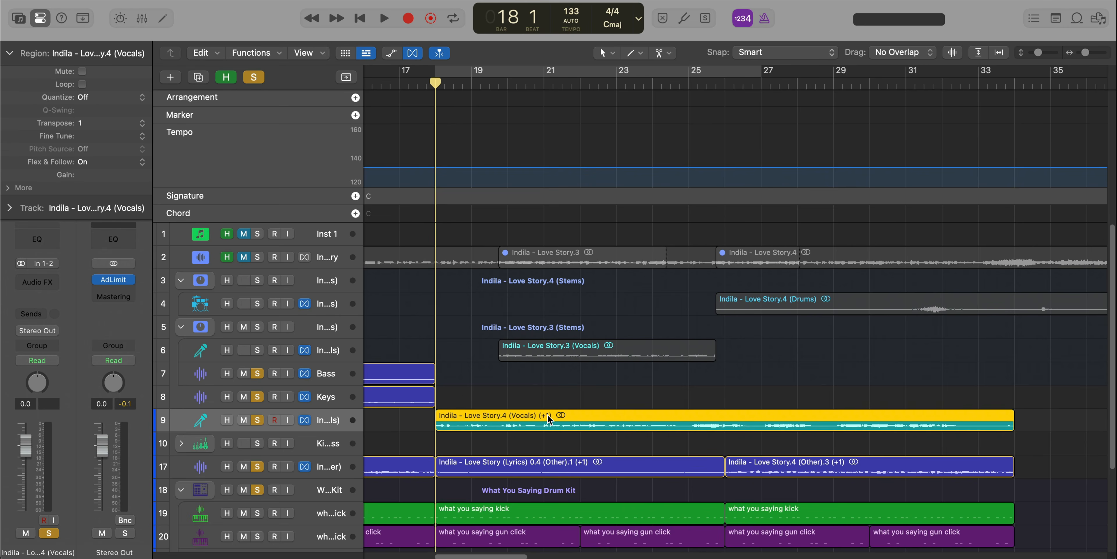
pyautogui.press('space')
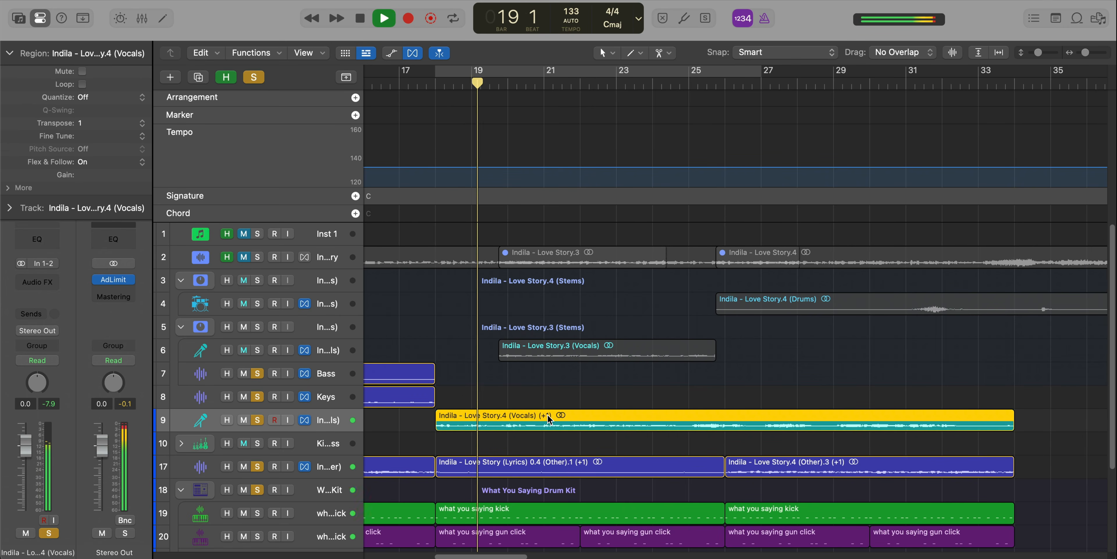
pyautogui.scroll(3, 548, 455)
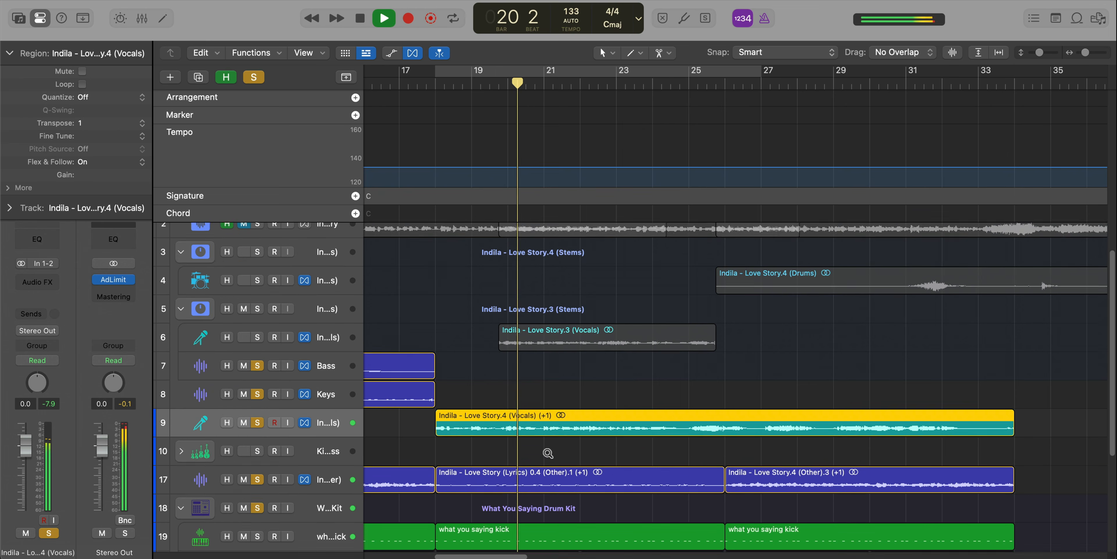
# Place the Love Story.4 (Drums) track below the Love Story.4 (Vocals) track and move its region to start at bar 18.
pyautogui.click(551, 455)
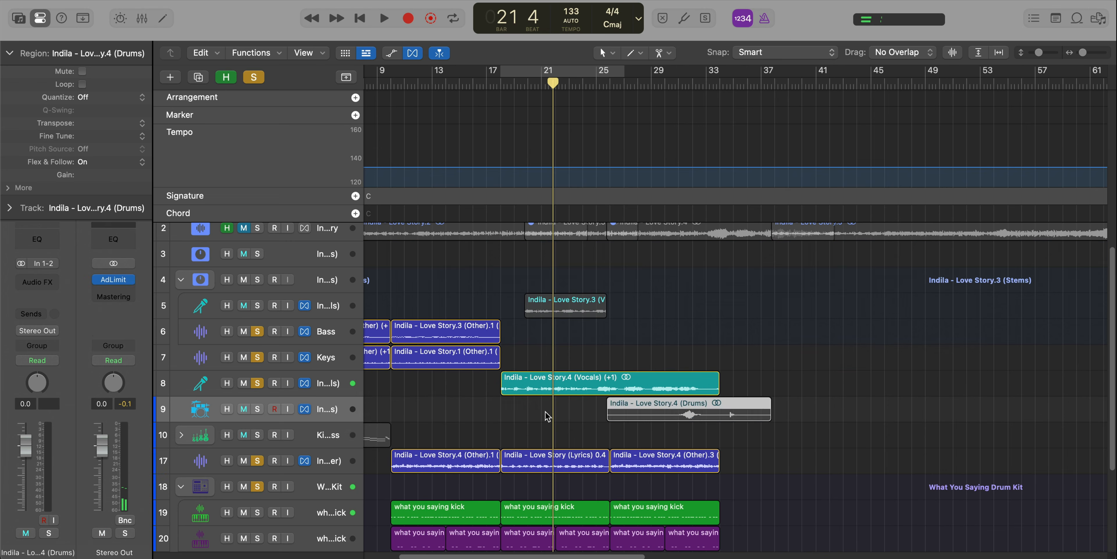
pyautogui.moveTo(671, 414); pyautogui.dragTo(561, 417)
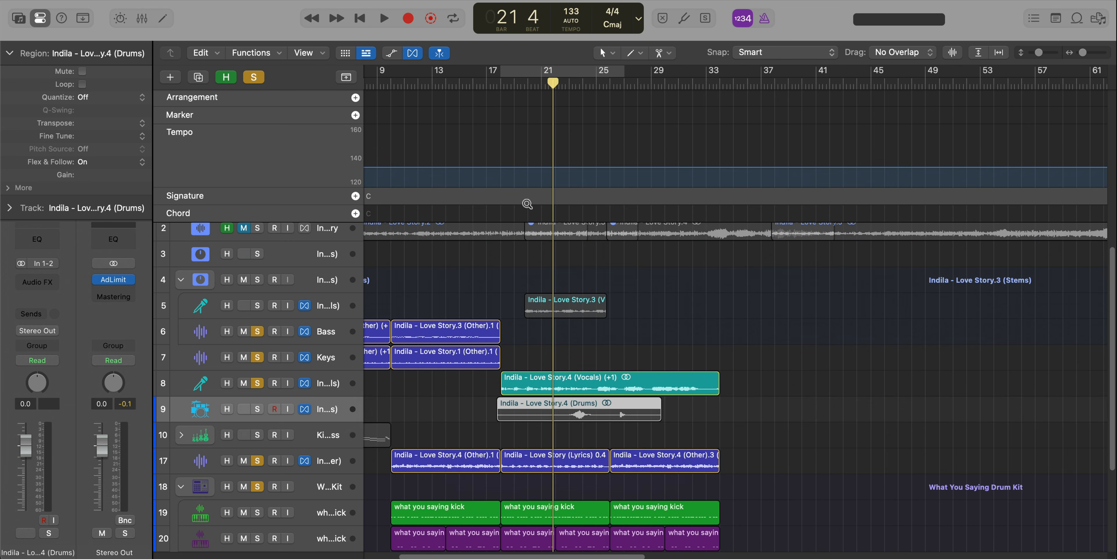
pyautogui.scroll(5, 520, 191)
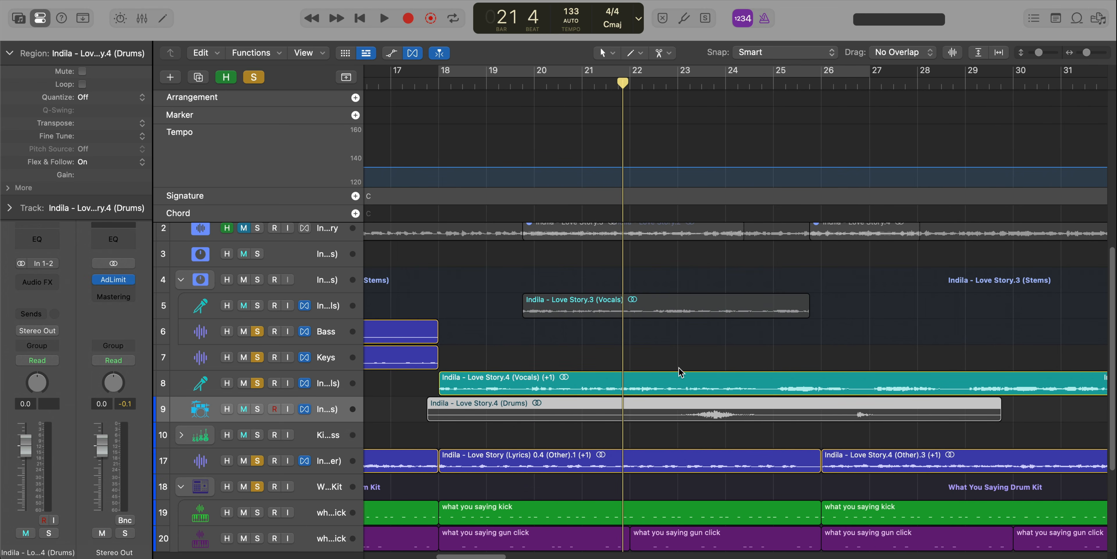
pyautogui.click(439, 84)
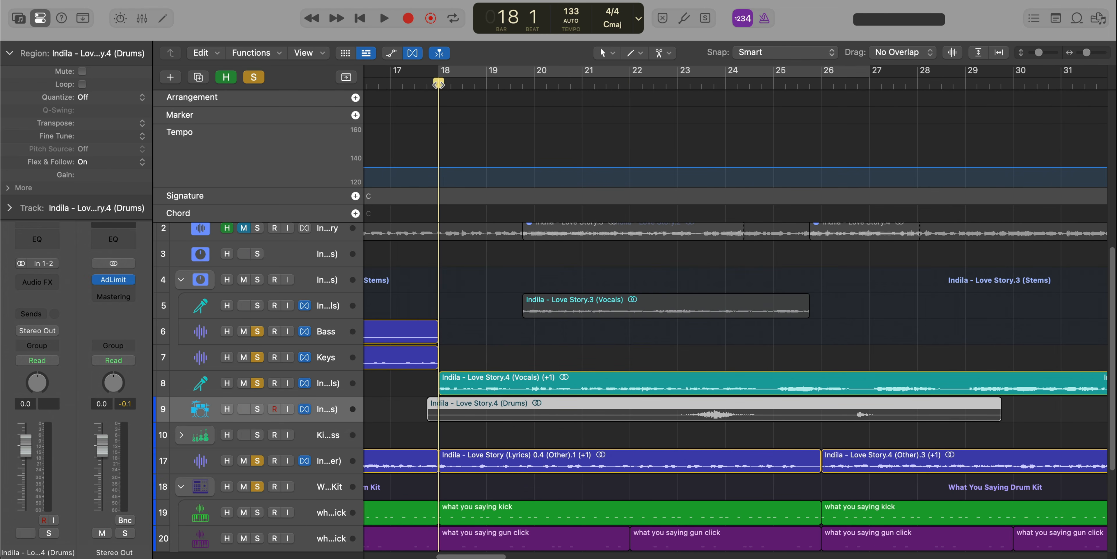
pyautogui.rightClick(475, 422)
pyautogui.rightClick(462, 410)
pyautogui.click(492, 393)
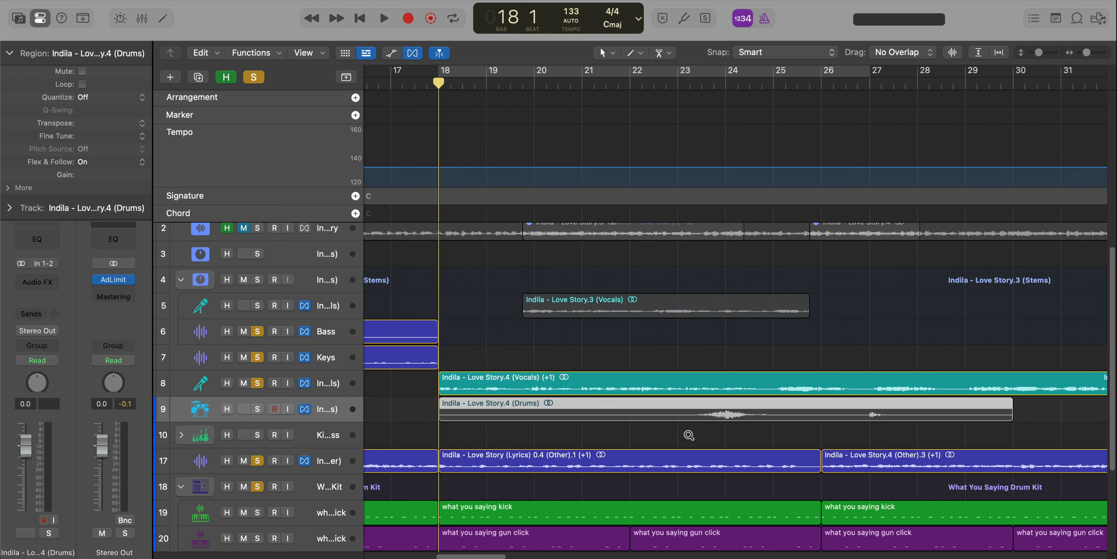
# Stretch the Love Story.4 (Drums) region from bar 18 to end at bar 34 and solo its track.
pyautogui.keyDown('ctrl'); pyautogui.keyDown('alt'); pyautogui.click(688, 435); pyautogui.keyUp('alt'); pyautogui.keyUp('ctrl')
pyautogui.moveTo(861, 408); pyautogui.dragTo(953, 415)
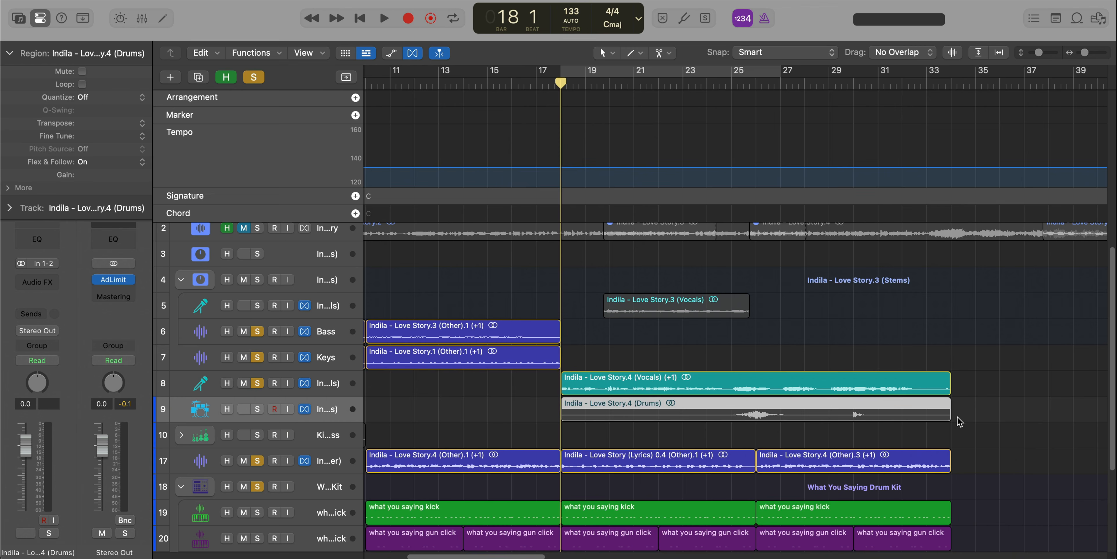
pyautogui.click(952, 429)
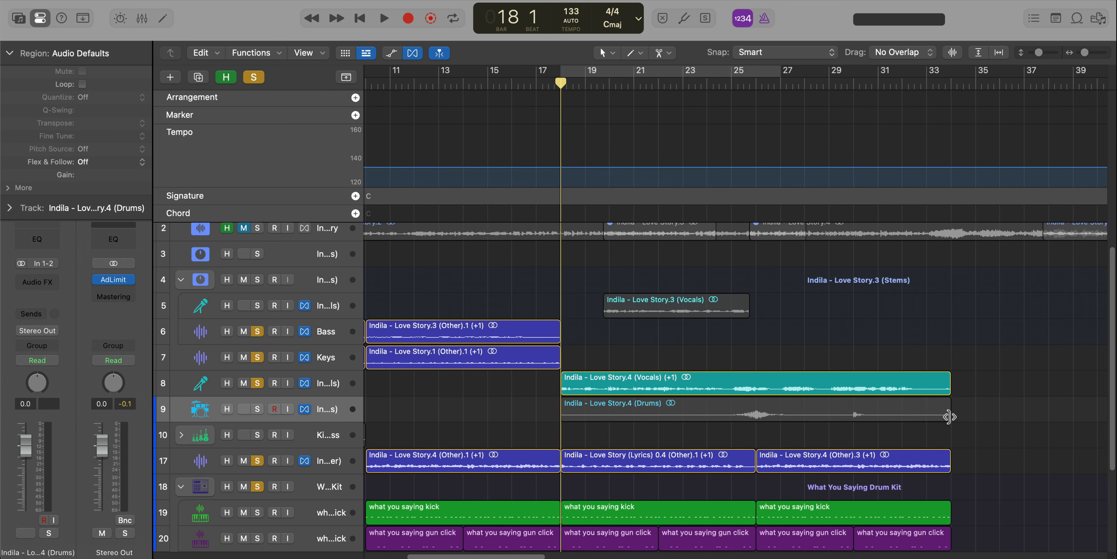
pyautogui.moveTo(951, 416); pyautogui.dragTo(850, 430)
pyautogui.press('space')
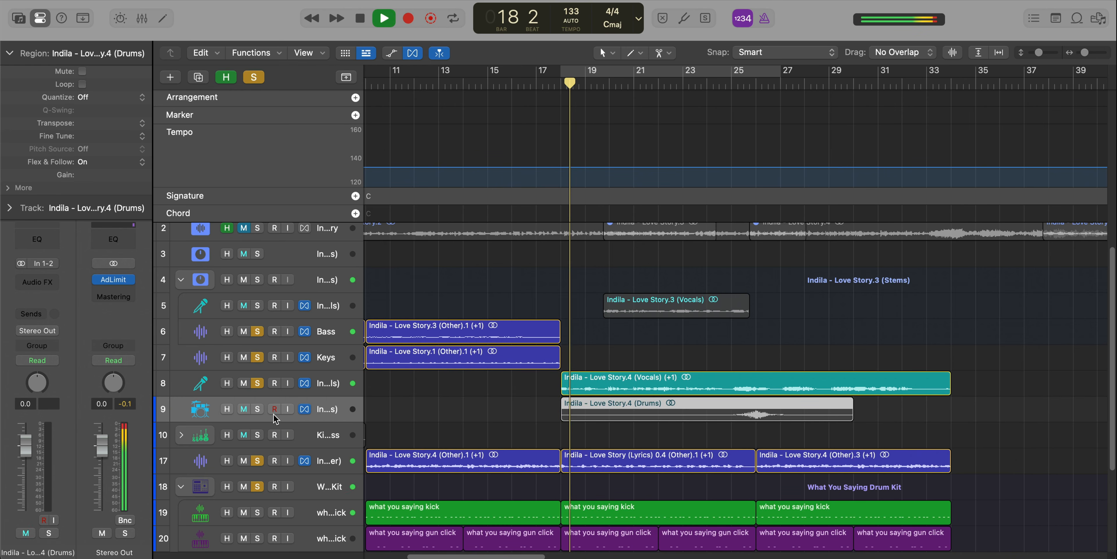
pyautogui.click(257, 408)
pyautogui.moveTo(853, 414); pyautogui.dragTo(945, 419)
pyautogui.scroll(-2, 733, 291)
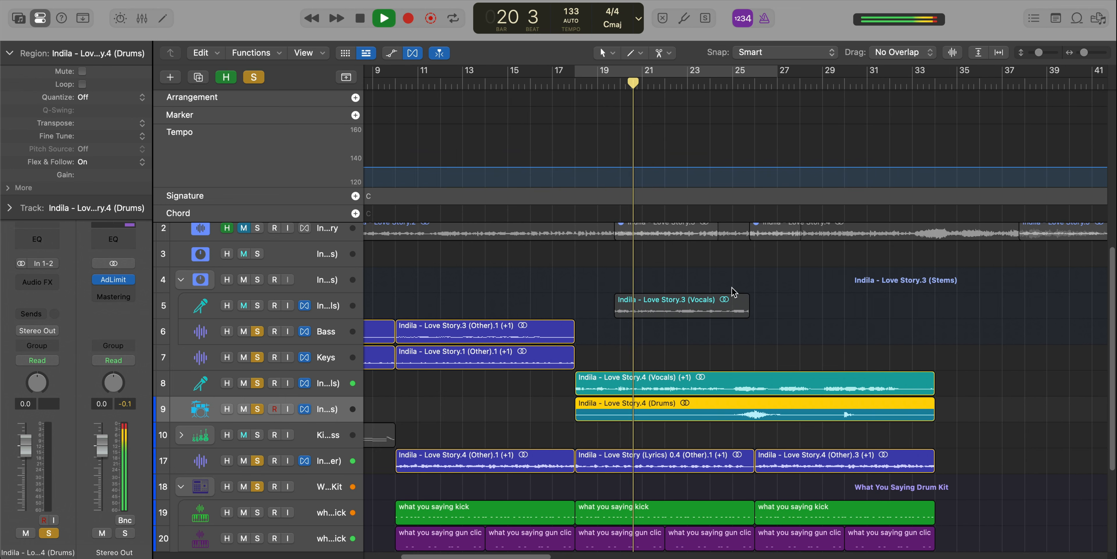
# Play the arrangement from about bar 24 to audition the stretched drums together with the vocals.
pyautogui.click(720, 86)
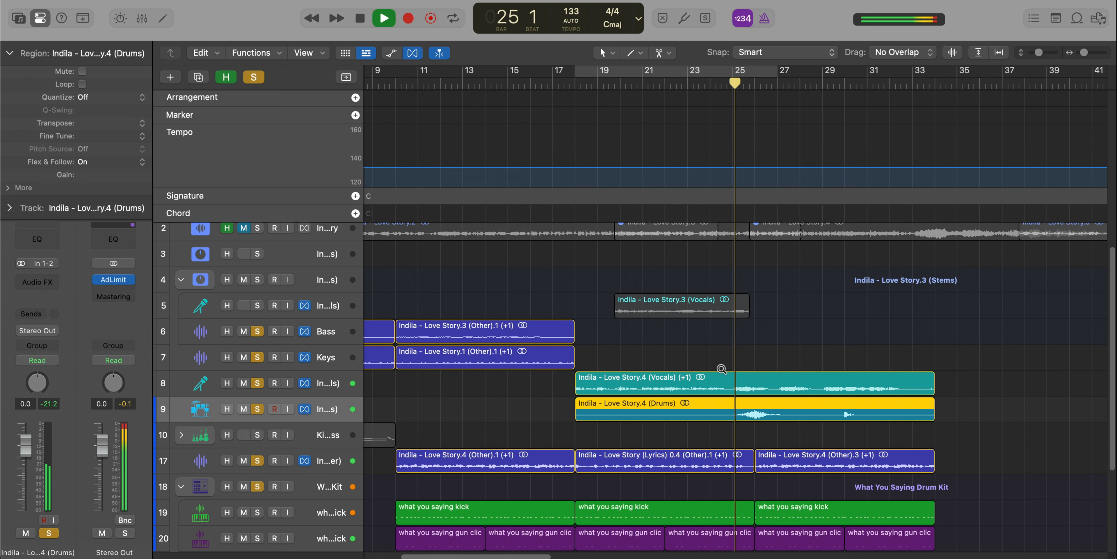
pyautogui.scroll(-2, 722, 371)
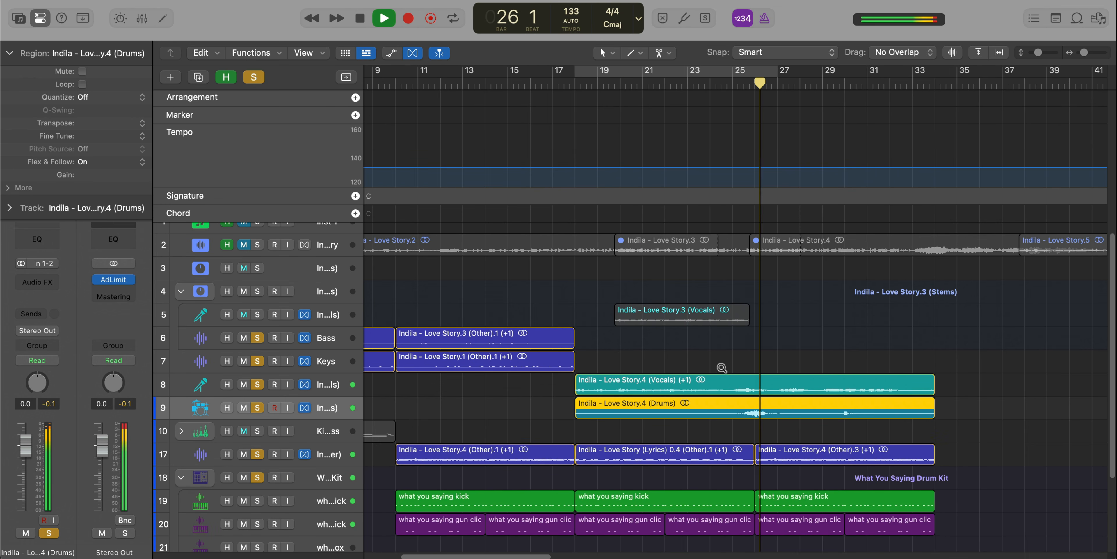
pyautogui.scroll(-3, 818, 415)
pyautogui.scroll(-3, 818, 416)
pyautogui.scroll(3, 818, 415)
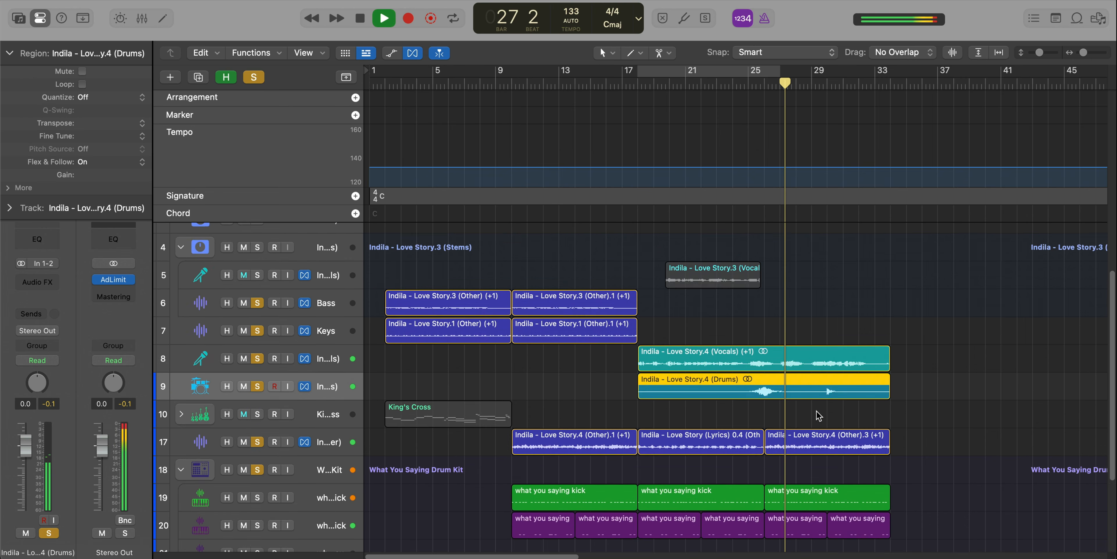
pyautogui.scroll(-3, 818, 415)
pyautogui.scroll(-2, 818, 416)
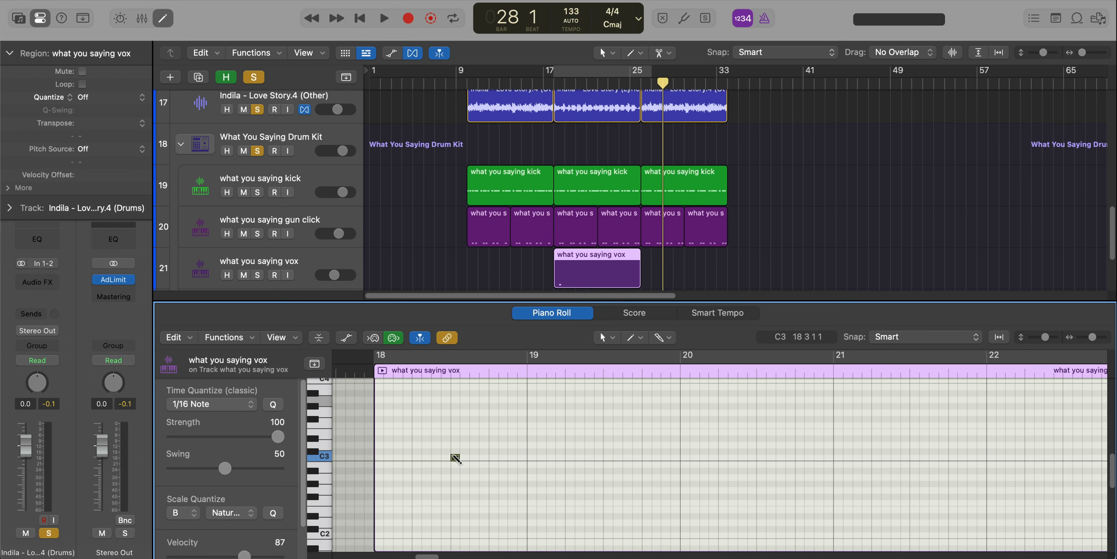
# Add C3 notes on beats 3 and 4 of bar 18 in the vox region and cycle bars 18 to 26.
pyautogui.click(455, 457)
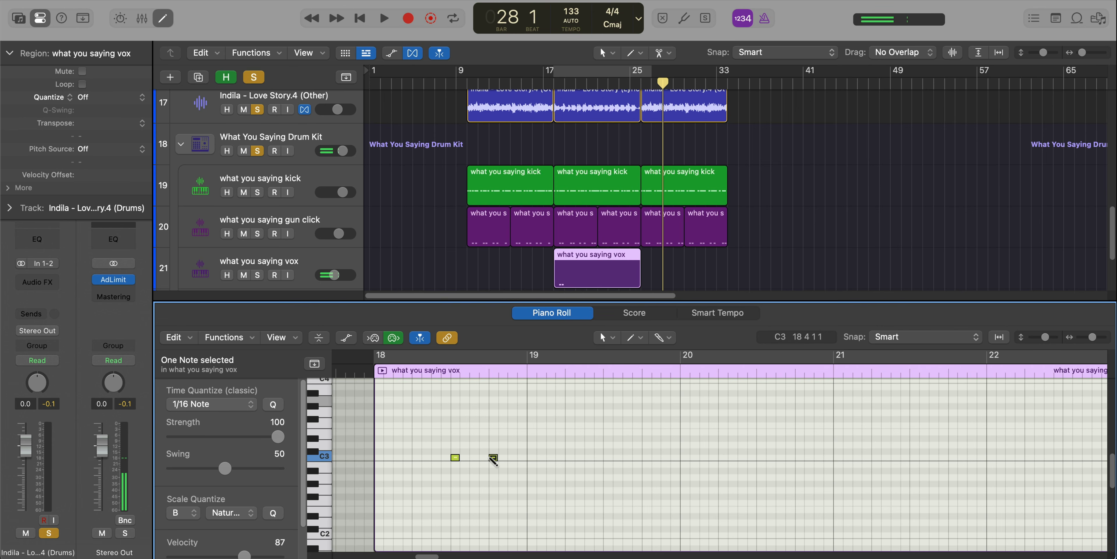
pyautogui.click(570, 83)
pyautogui.click(568, 74)
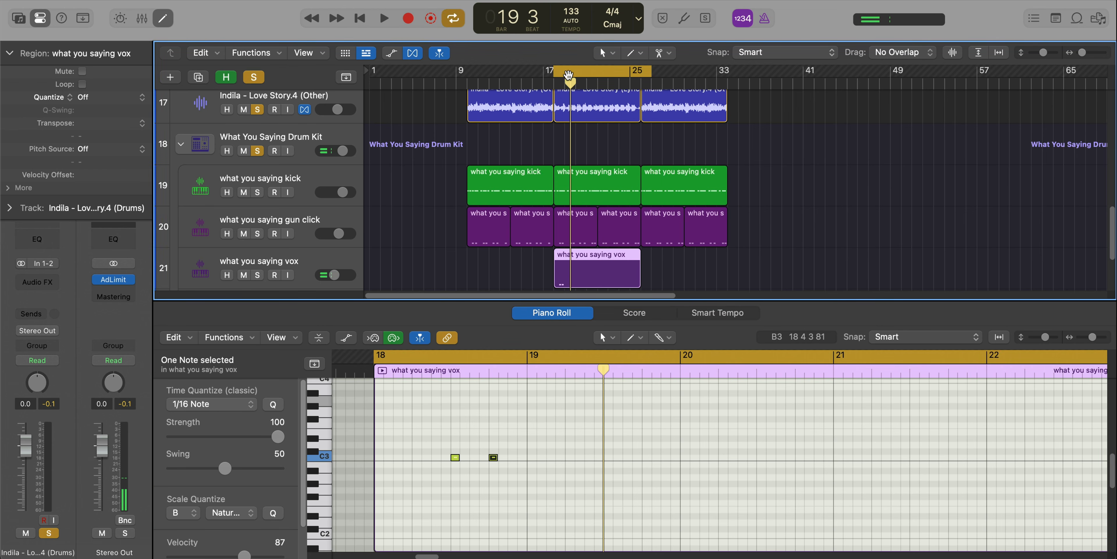
pyautogui.moveTo(649, 65); pyautogui.dragTo(640, 65)
pyautogui.press('space')
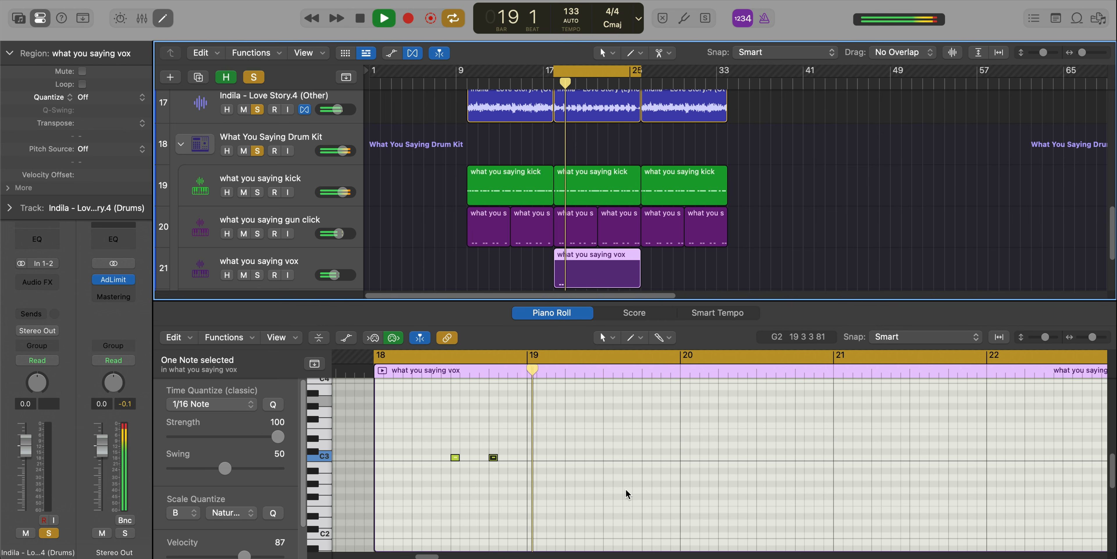
# Add C3 vox notes on beats 3 and 4 of bar 19.
pyautogui.press('space')
pyautogui.click(599, 457)
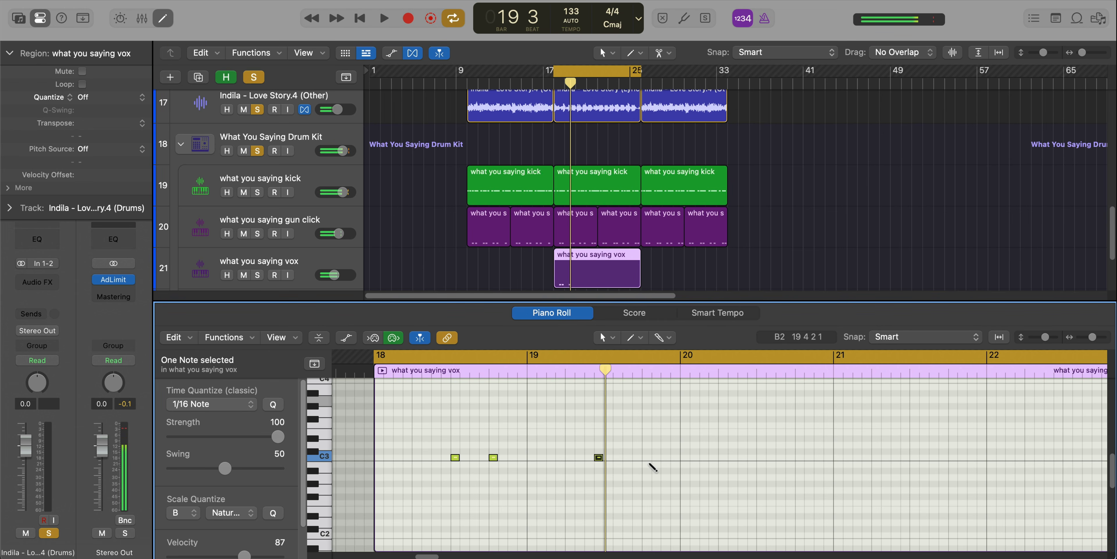
pyautogui.press('space')
pyautogui.moveTo(596, 458); pyautogui.dragTo(605, 459)
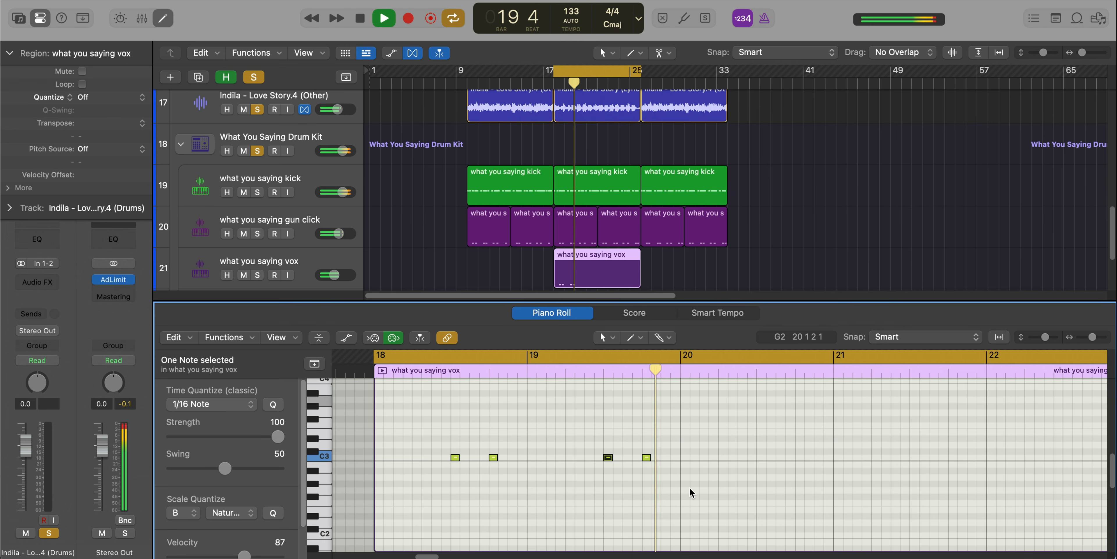
# Add C3 vox notes on beats 3 and 4 of bar 20 and on beat 1 of bar 21.
pyautogui.hscroll(1, 689, 485)
pyautogui.press('space')
pyautogui.keyDown('super'); pyautogui.click(752, 457); pyautogui.keyUp('super')
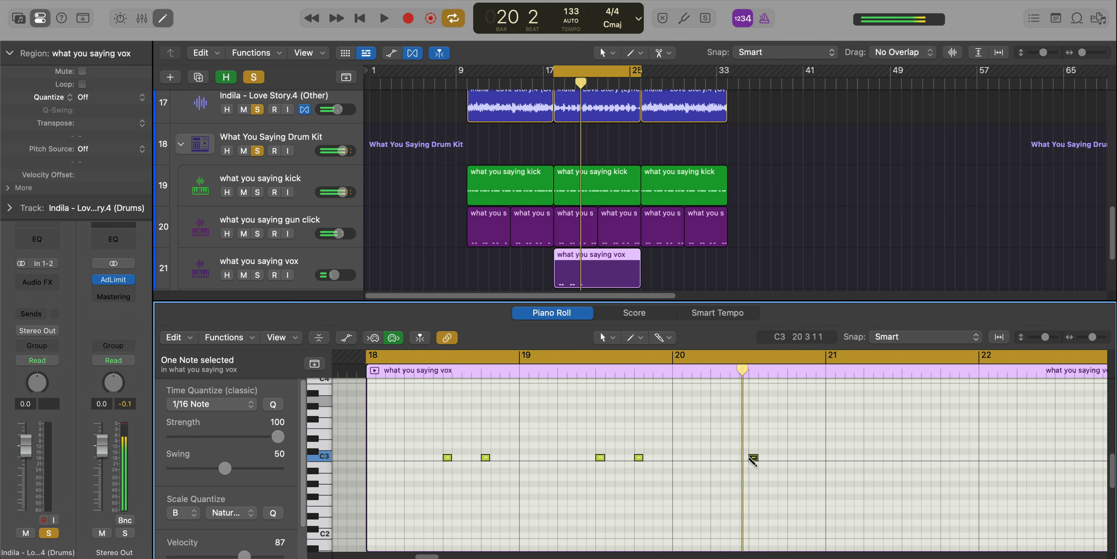
pyautogui.press('space')
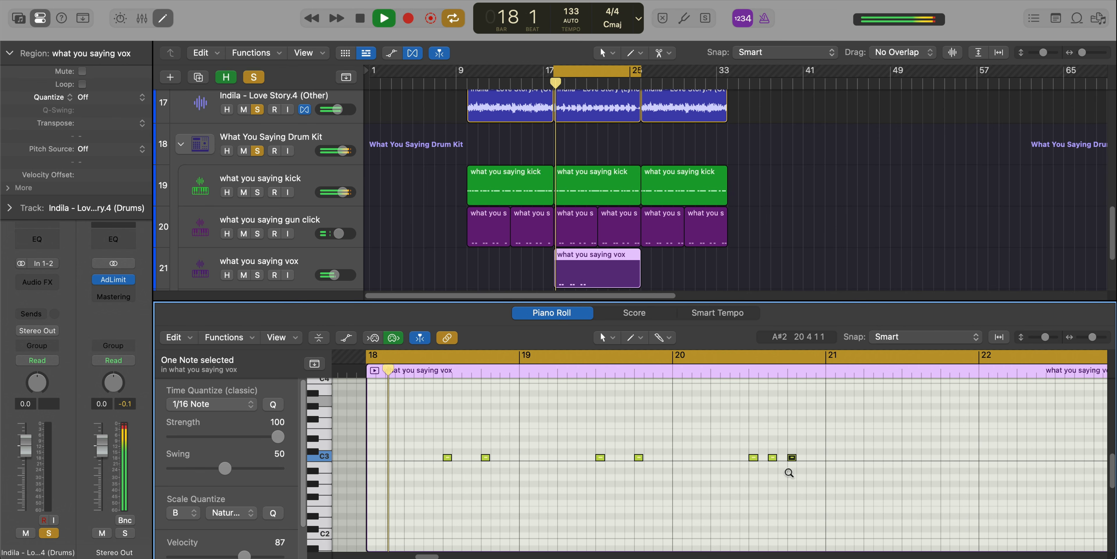
pyautogui.press('Delete')
pyautogui.scroll(1, 793, 473)
pyautogui.keyDown('super'); pyautogui.click(791, 458); pyautogui.keyUp('super')
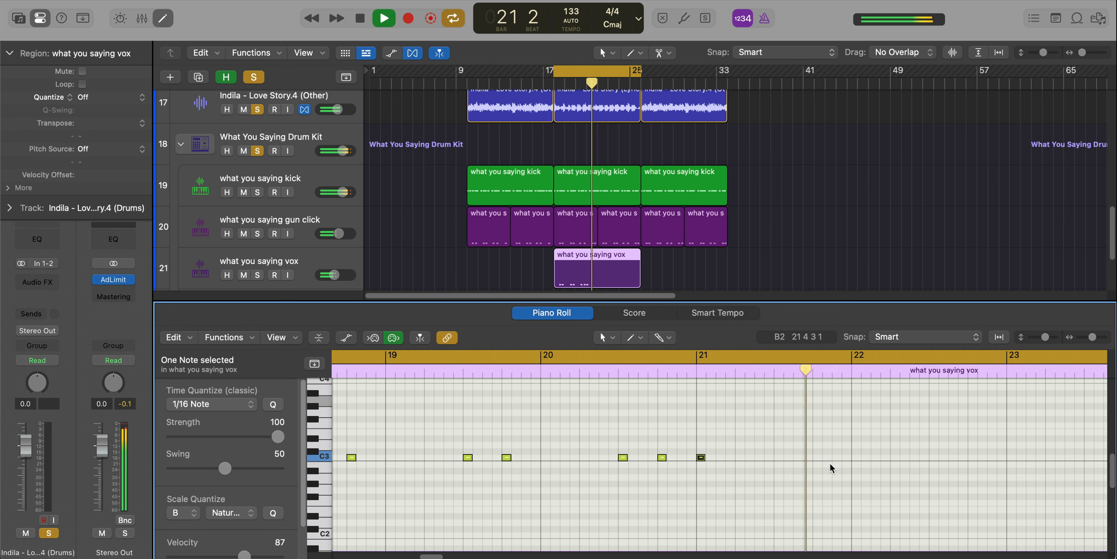
# Add C3 vox notes on beats 3 and 4 of bar 21 and play them back.
pyautogui.press('space')
pyautogui.keyDown('super'); pyautogui.click(779, 458); pyautogui.keyUp('super')
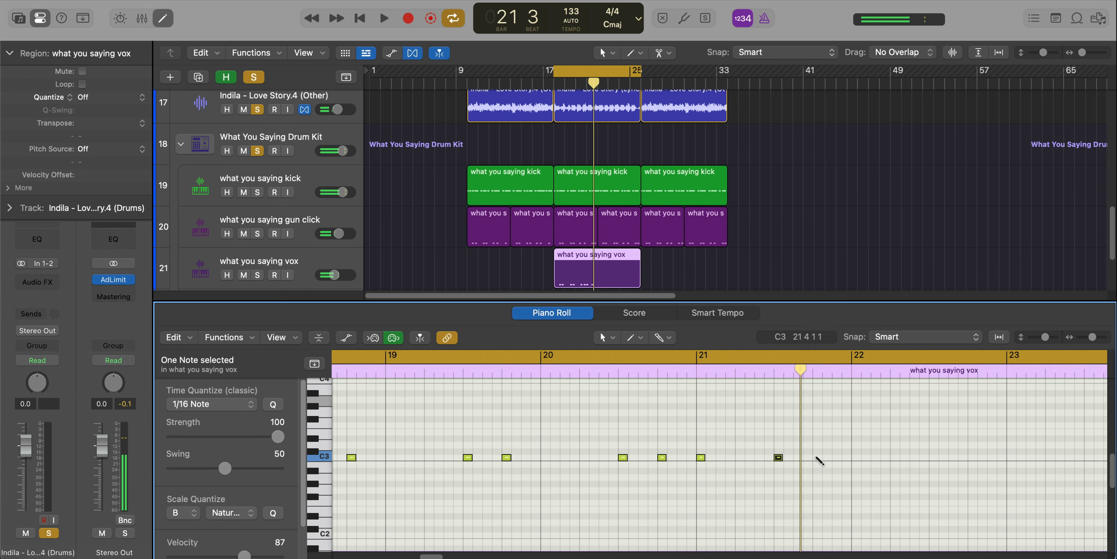
pyautogui.press('space')
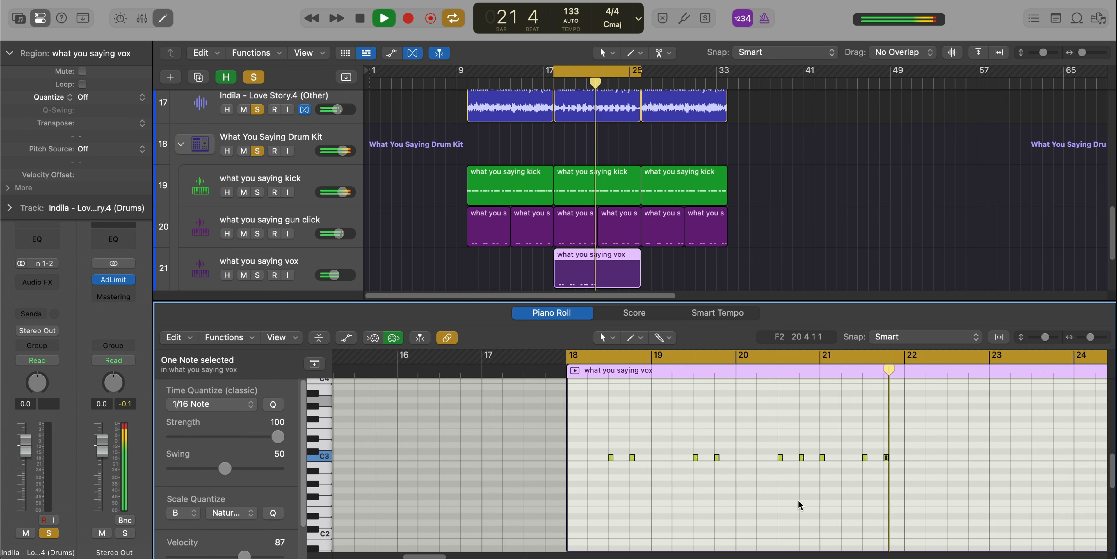
# Shorten the vox region to end at bar 22, repeat it once up to bar 26, and play the result.
pyautogui.press('space')
pyautogui.moveTo(840, 513); pyautogui.dragTo(442, 430)
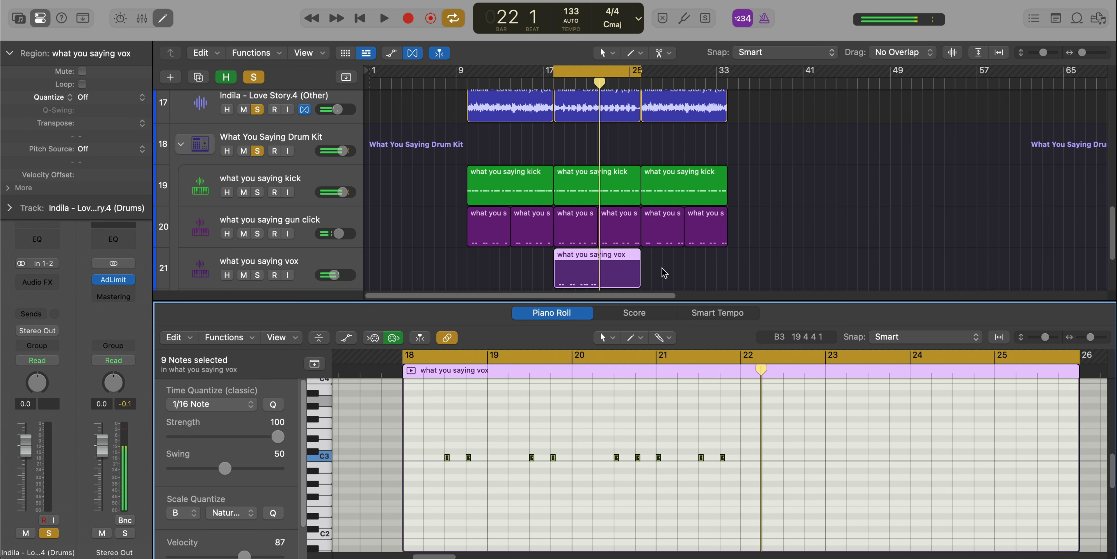
pyautogui.moveTo(638, 284); pyautogui.dragTo(591, 282)
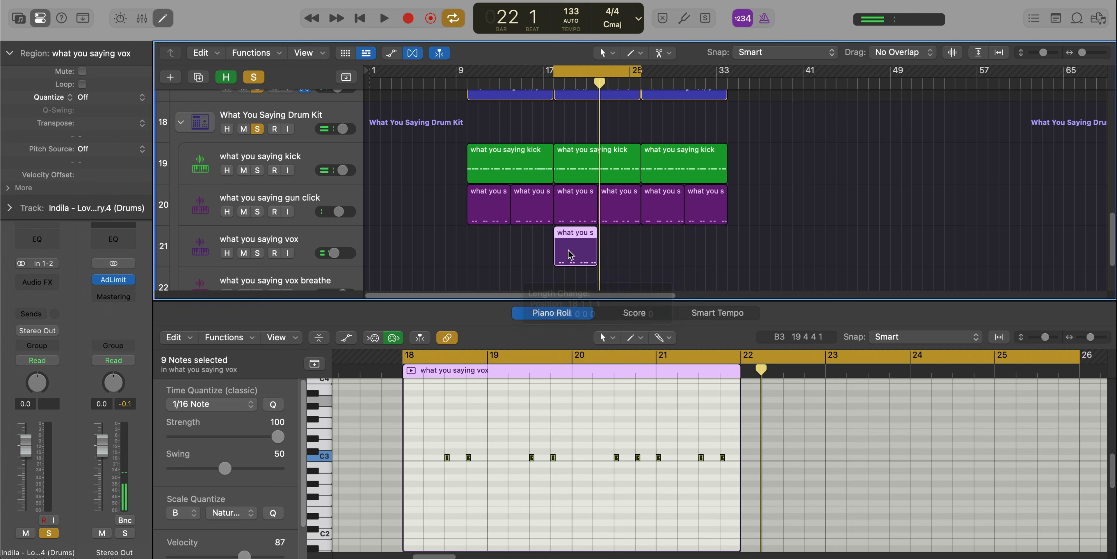
pyautogui.press('super+r')
pyautogui.press('space')
pyautogui.press('super+Up')
pyautogui.press('super+Up')
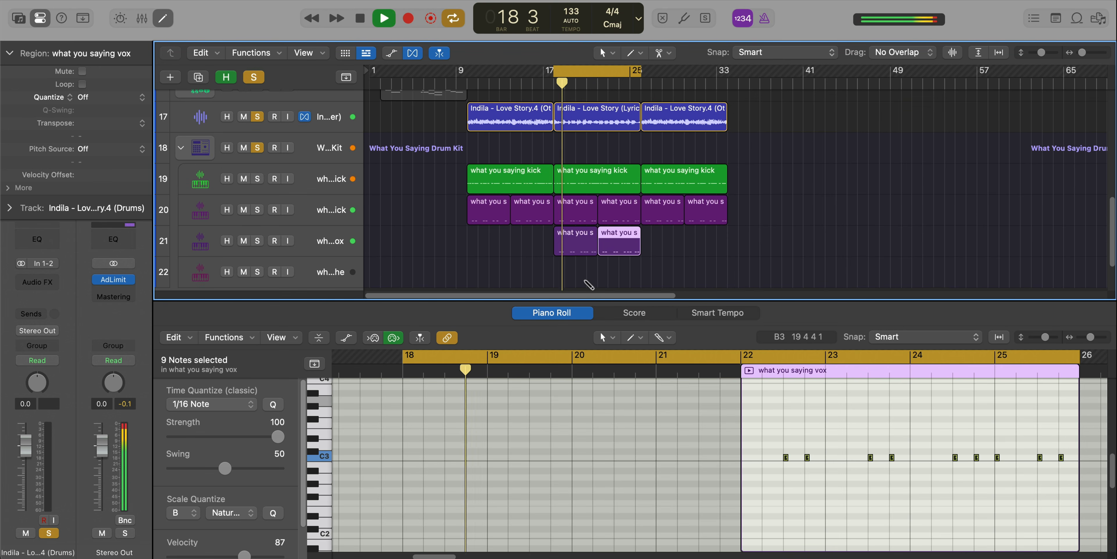
# Create a what you saying vox breathe region at bar 18 with C3 notes on beats 1, 2 and 3.
pyautogui.press('e')
pyautogui.press('super+Right')
pyautogui.press('super+Right')
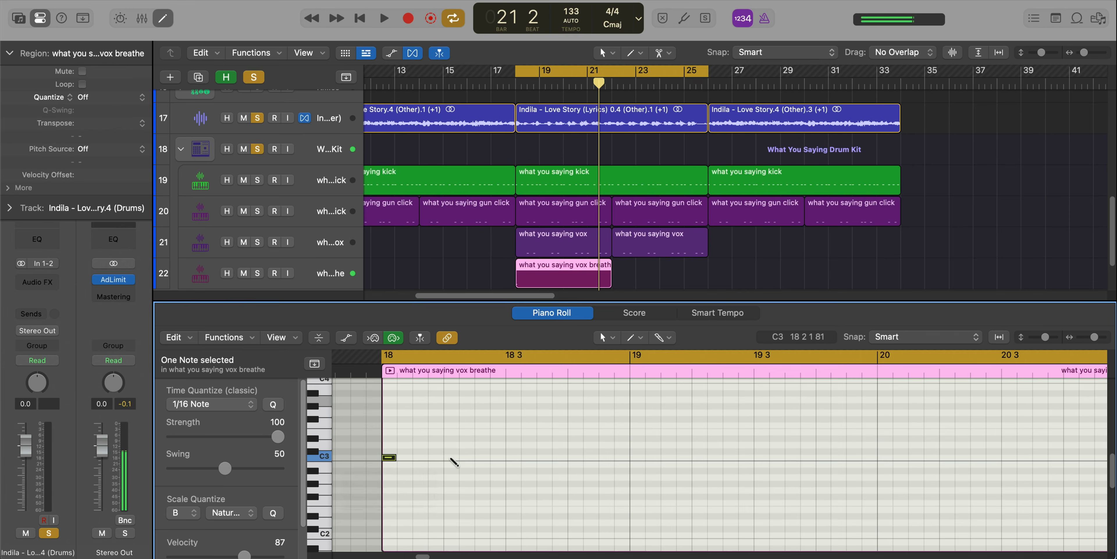
pyautogui.click(450, 457)
pyautogui.click(513, 457)
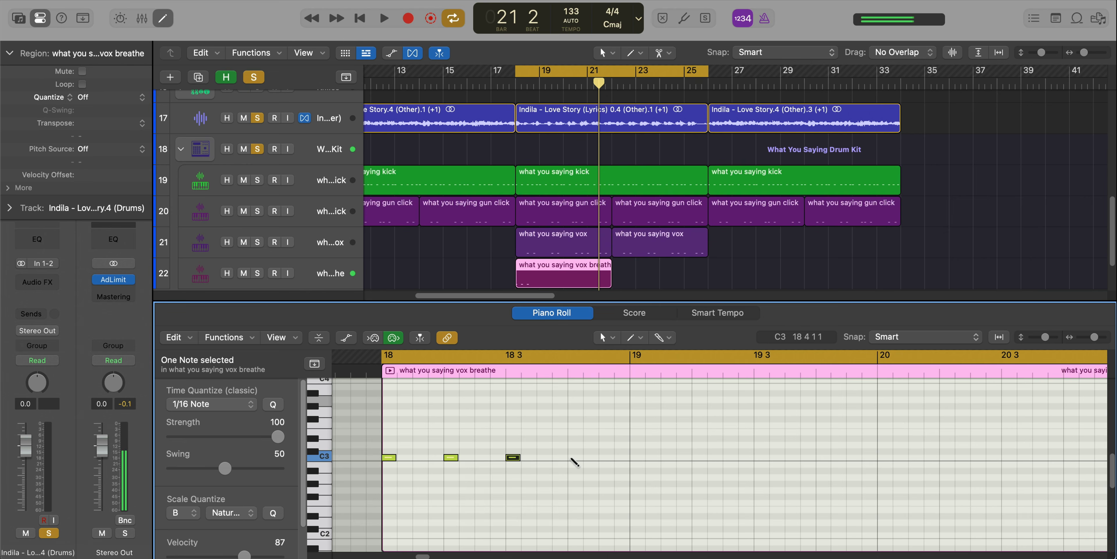
# Shorten the vox breathe region to one bar and repeat it up to bar 26.
pyautogui.press('e')
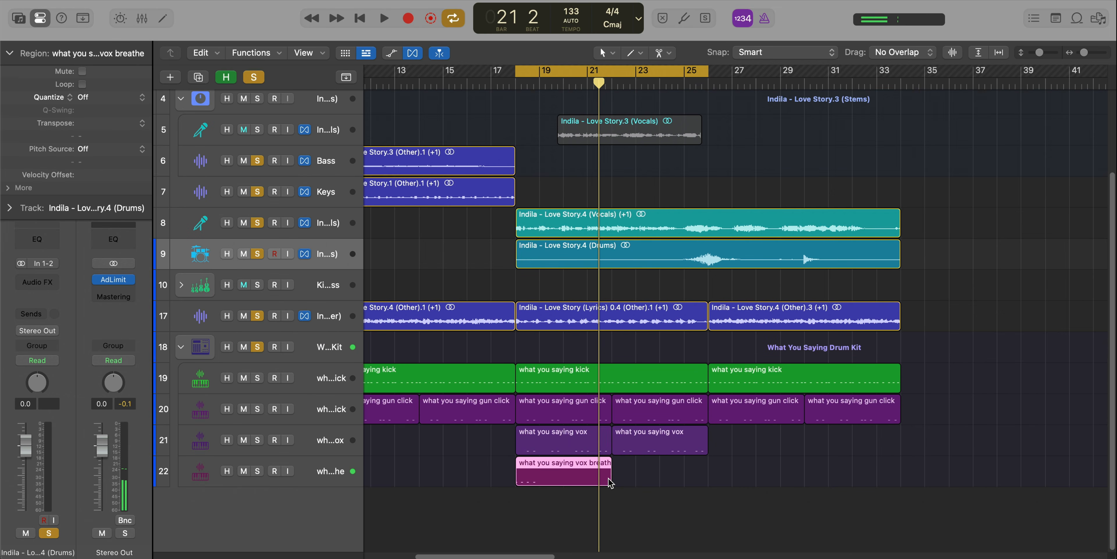
pyautogui.moveTo(610, 482); pyautogui.dragTo(536, 477)
pyautogui.press('super+r')
pyautogui.press('super+r')
pyautogui.press('super+r')
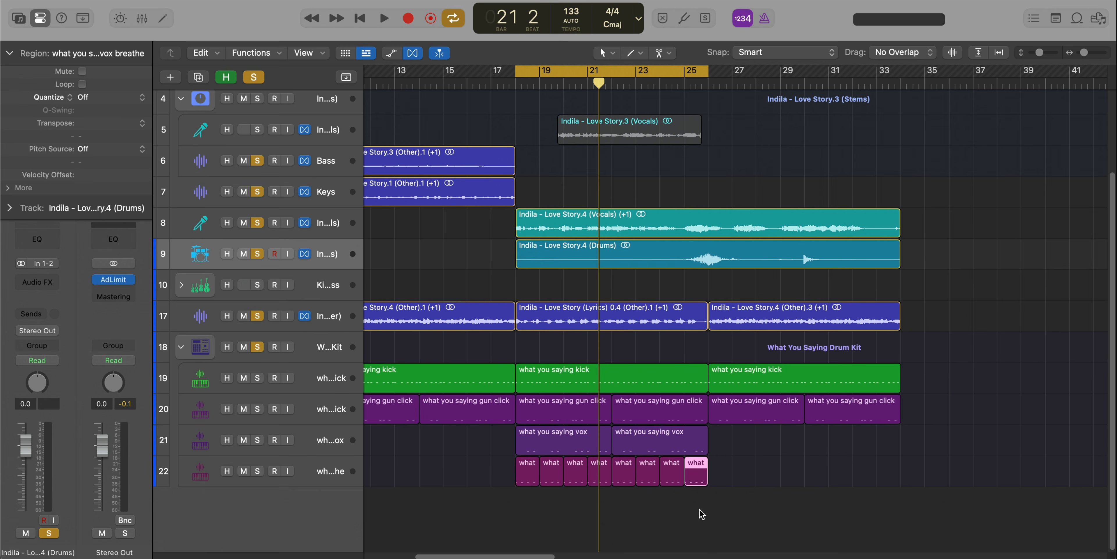
# Repeat the vox and vox breathe regions over bars 26 to 34 and lower the breathe track's volume to -7.8 dB.
pyautogui.moveTo(701, 514); pyautogui.dragTo(522, 440)
pyautogui.press('super+r')
pyautogui.press('space')
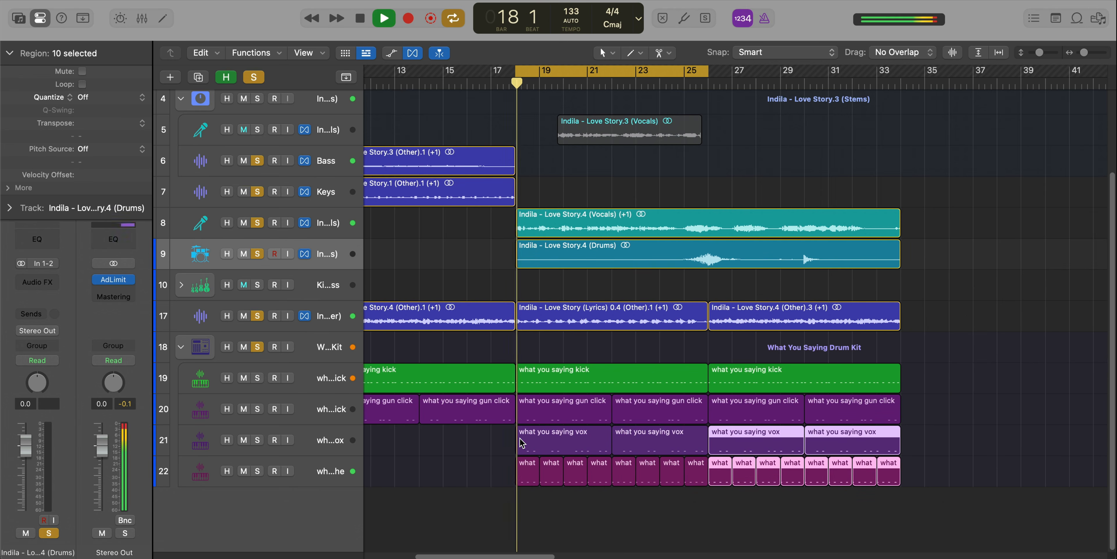
pyautogui.click(321, 477)
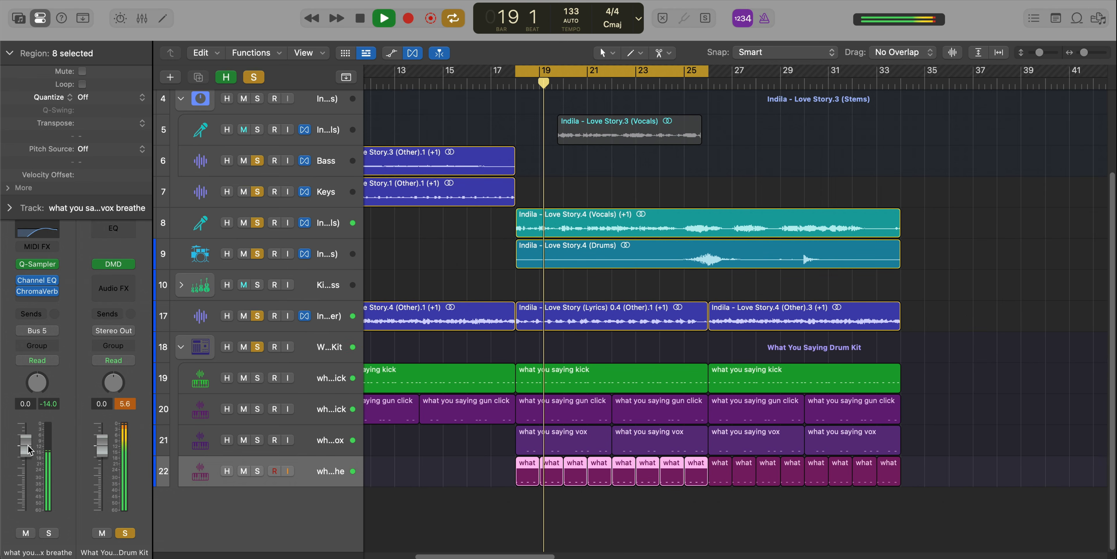
pyautogui.moveTo(29, 449); pyautogui.dragTo(28, 472)
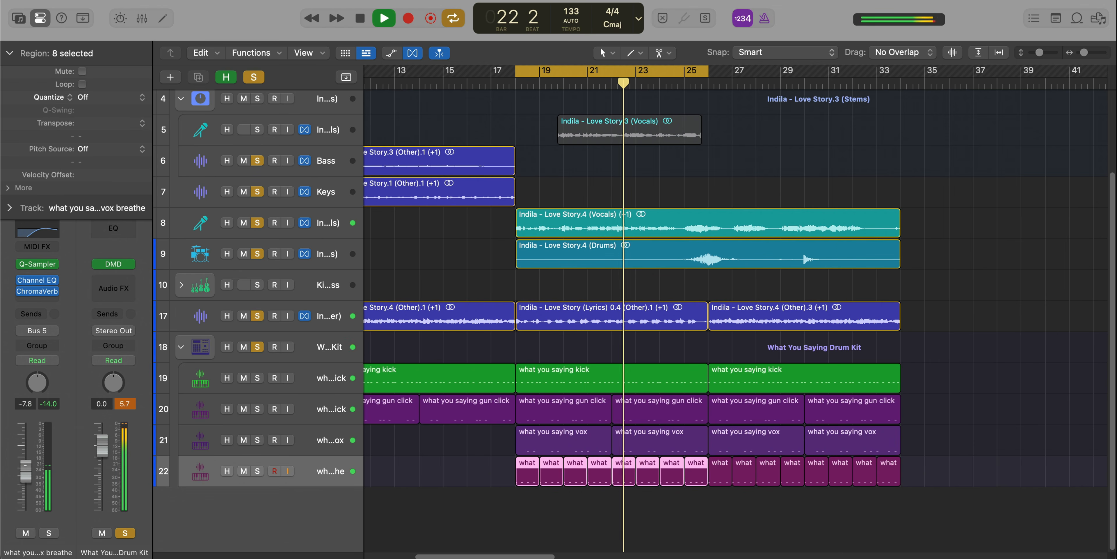
# Clear the solo on the King's Cross track and the other soloed tracks.
pyautogui.scroll(-2, 452, 444)
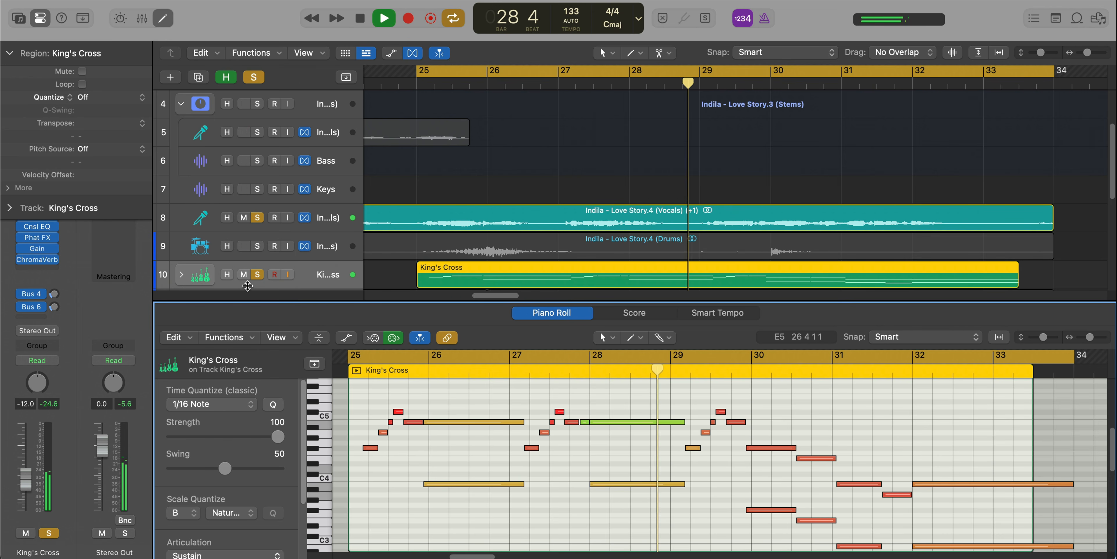
pyautogui.click(256, 274)
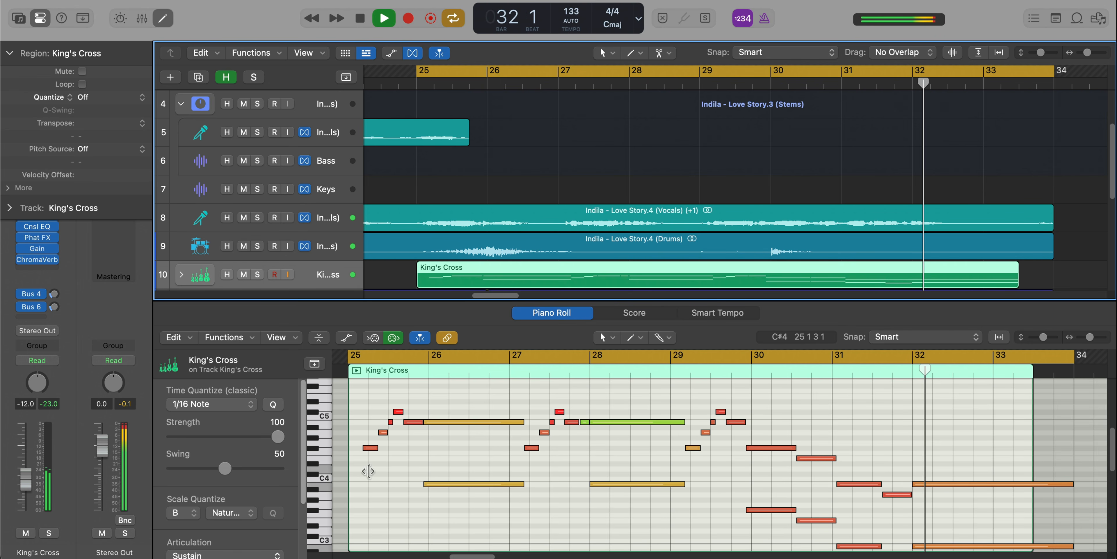
pyautogui.press('x')
pyautogui.press('x')
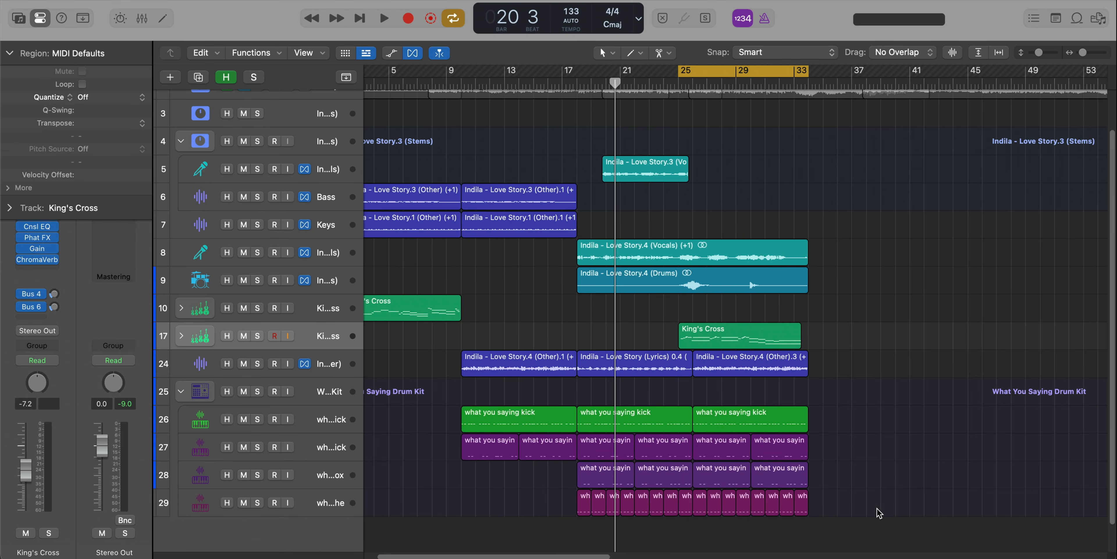
# Repeat the kick, gun click, vox and vox breathe regions of bars 18 to 34 over bars 34 to 50.
pyautogui.moveTo(876, 508); pyautogui.dragTo(588, 423)
pyautogui.press('super+r')
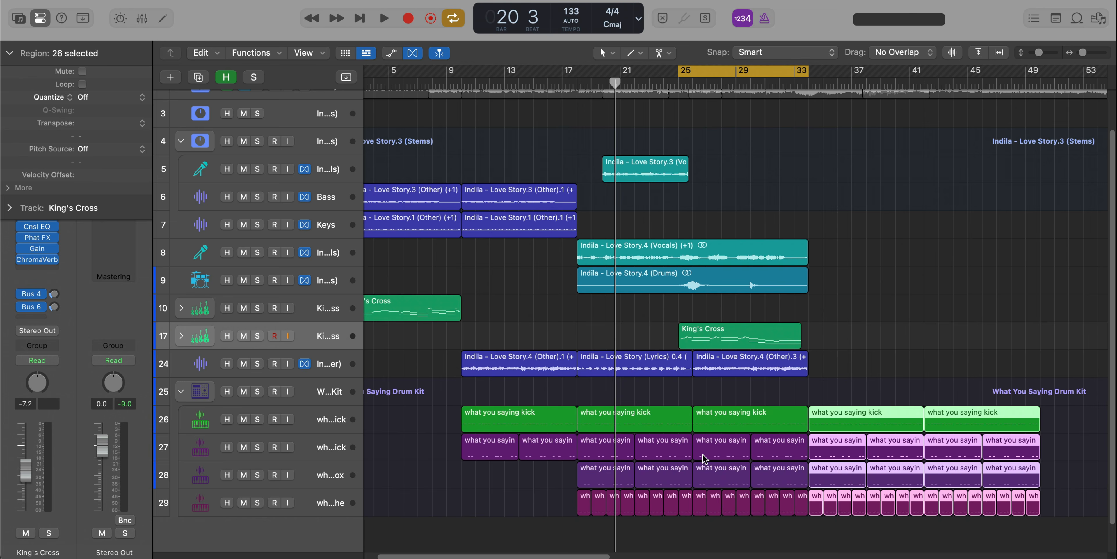
pyautogui.scroll(-2, 714, 426)
pyautogui.scroll(-2, 714, 425)
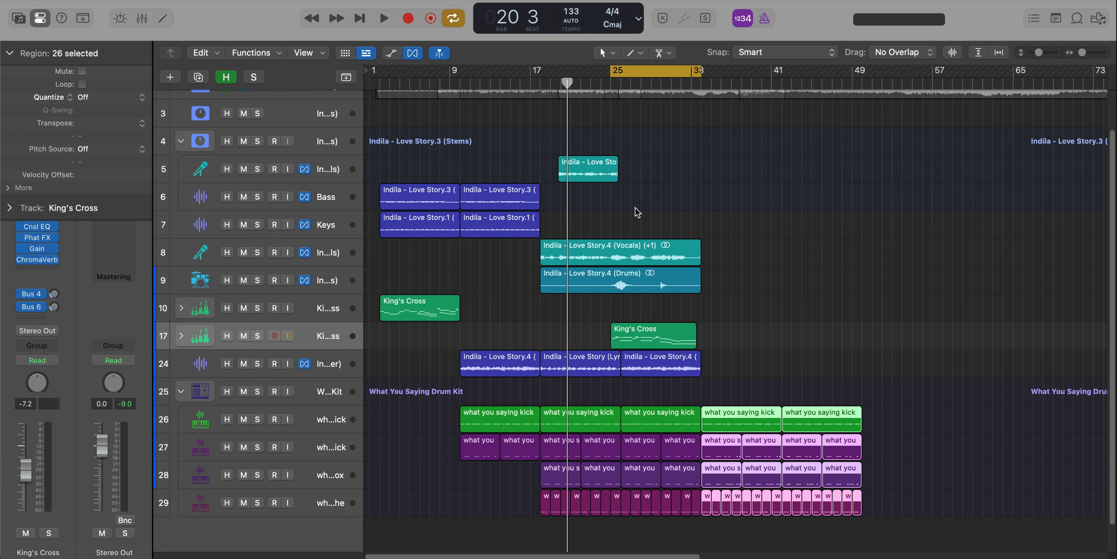
# Repeat the last Love Story.4 (Other) region so it also covers bars 34 to 42.
pyautogui.click(587, 173)
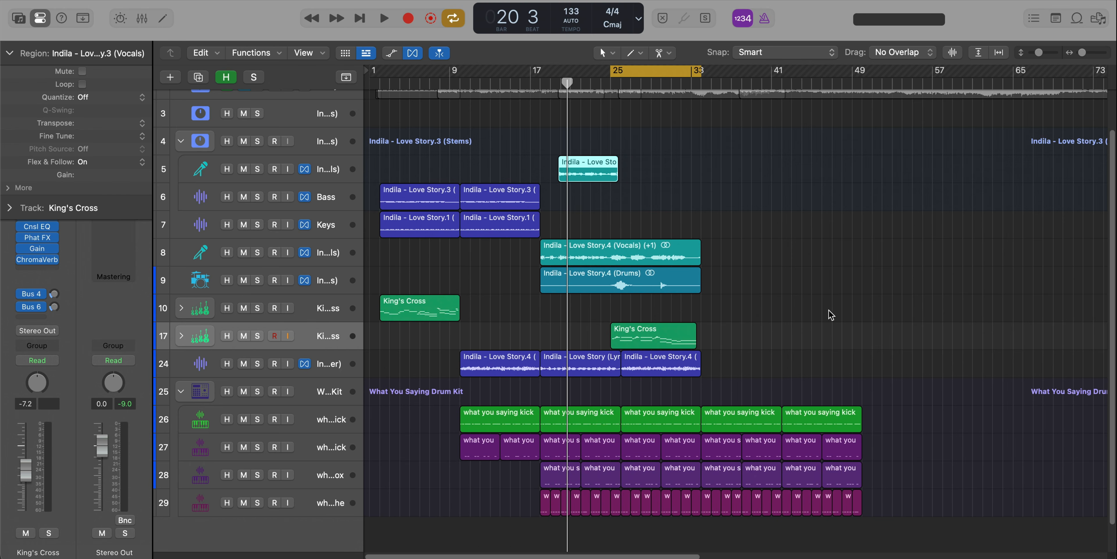
pyautogui.click(671, 366)
pyautogui.press('super+r')
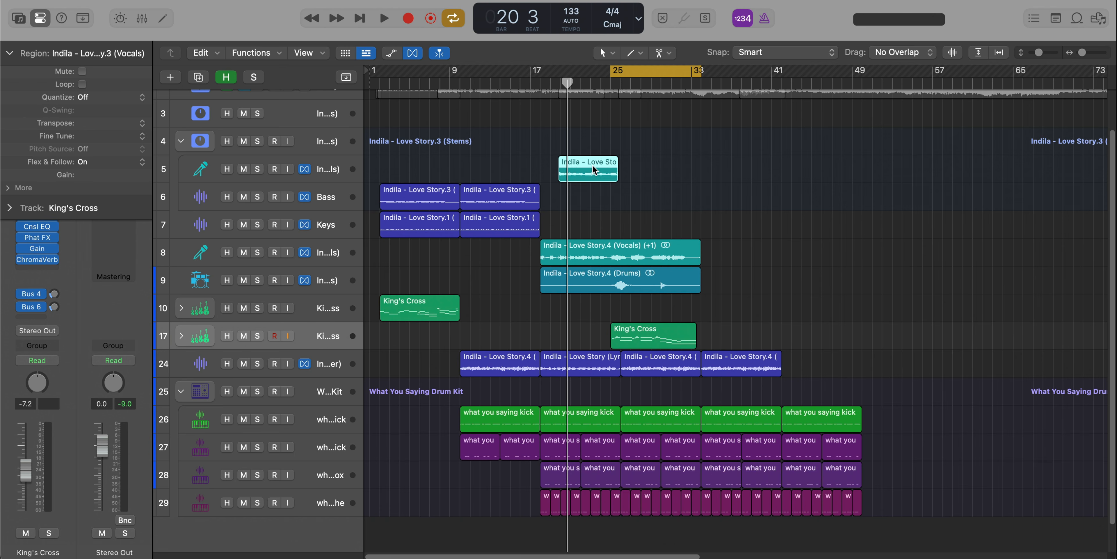
# Turn off the cycle, set the playhead at bar 34 and move the Love Story.3 (Vocals) region to it.
pyautogui.moveTo(576, 172); pyautogui.dragTo(717, 172)
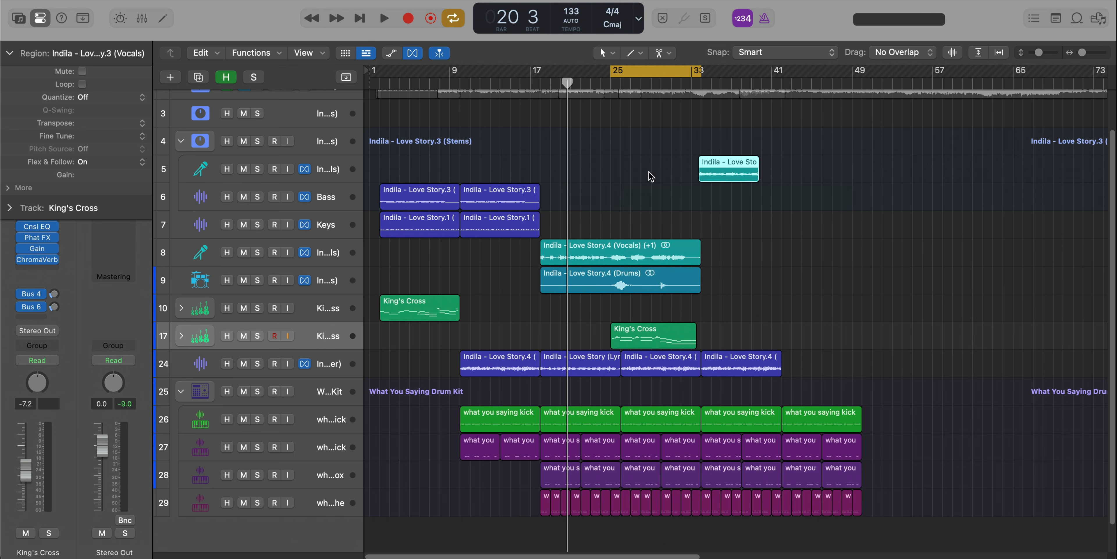
pyautogui.scroll(5, 718, 189)
pyautogui.click(623, 71)
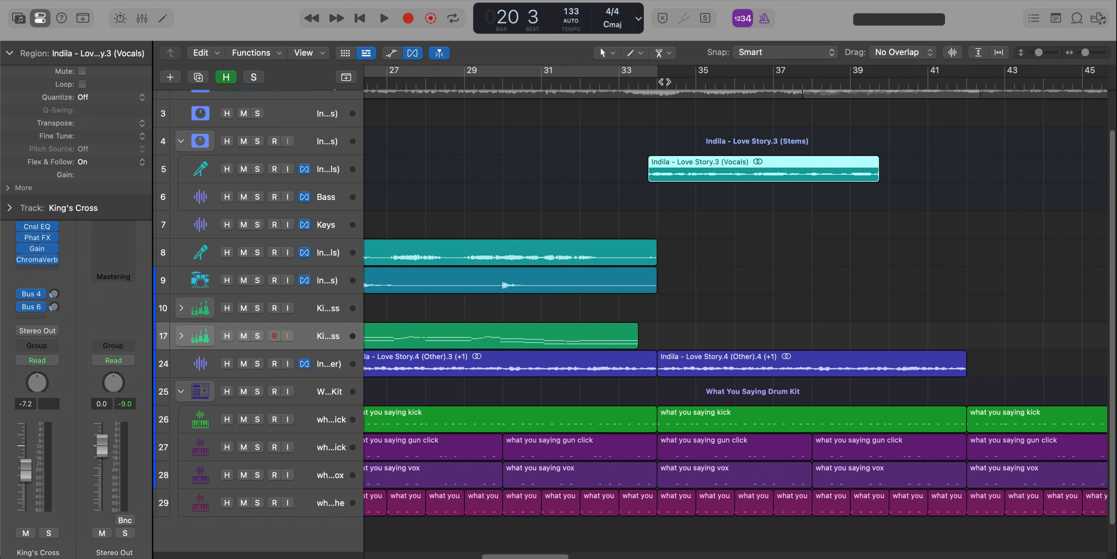
pyautogui.rightClick(702, 174)
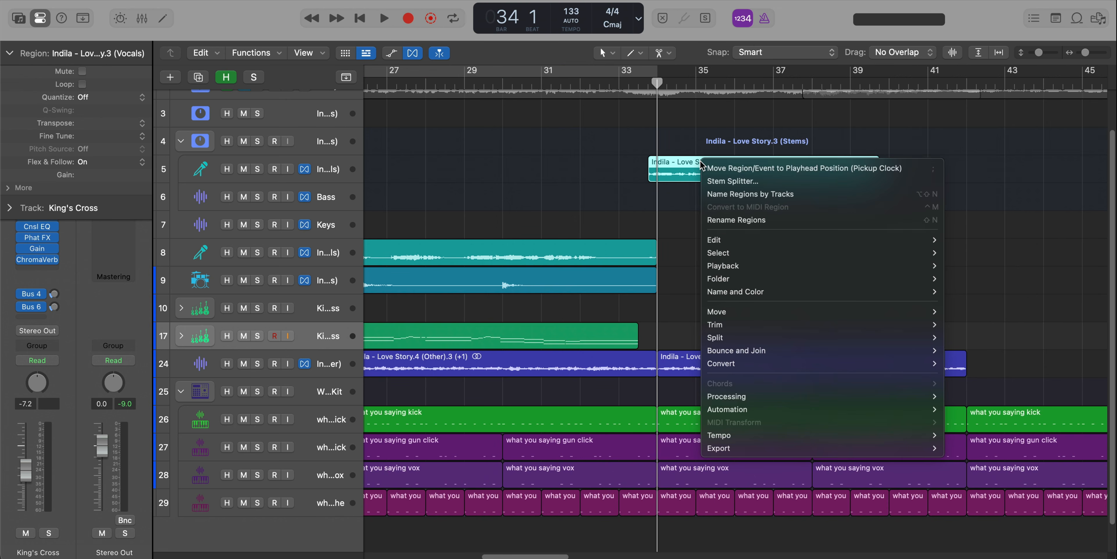
pyautogui.click(721, 162)
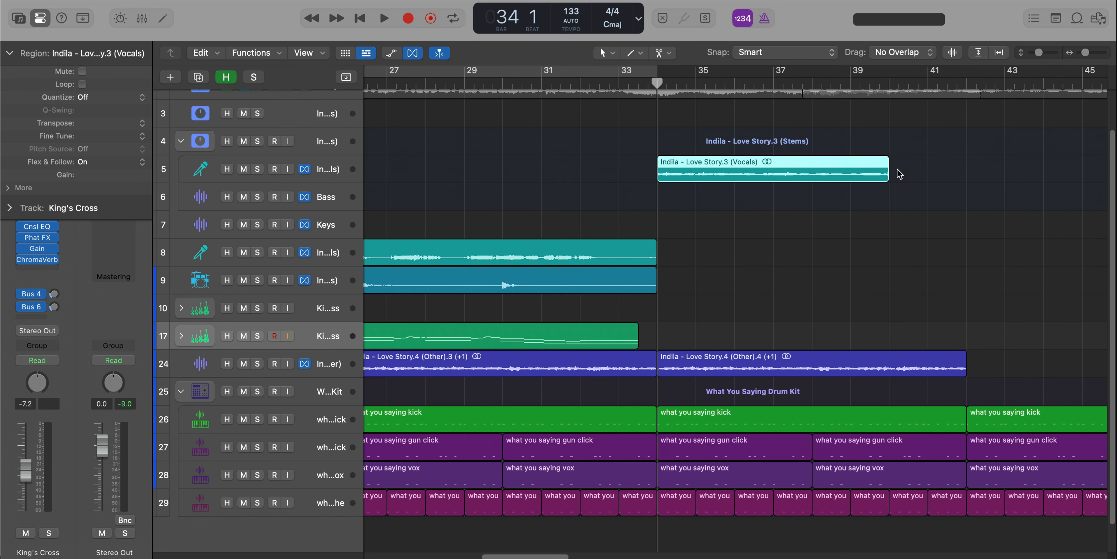
# Extend the Love Story.3 (Vocals) region to bar 42, then cycle and play bars 34 to 42.
pyautogui.moveTo(886, 167); pyautogui.dragTo(964, 175)
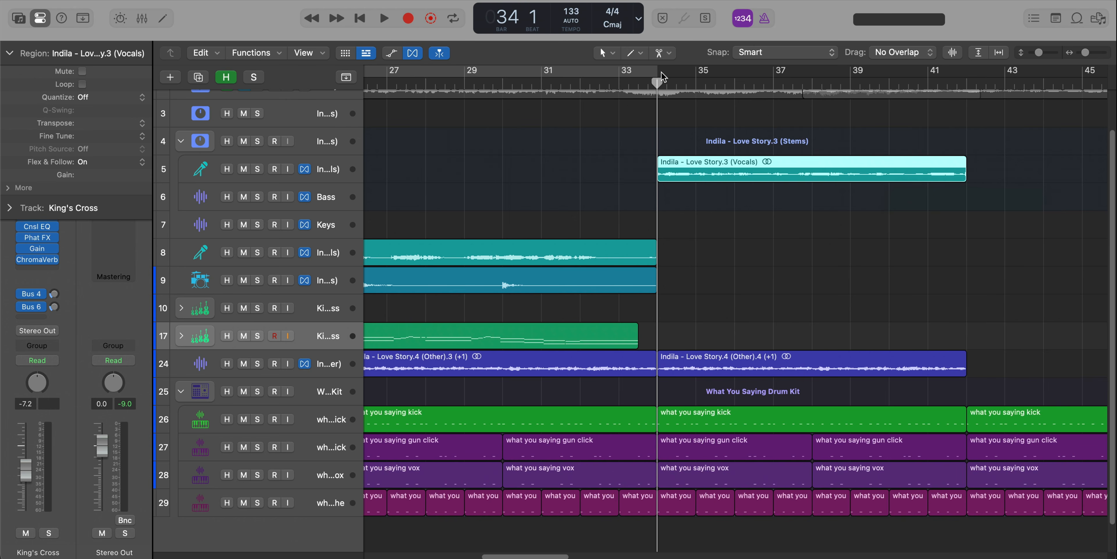
pyautogui.moveTo(661, 77); pyautogui.dragTo(966, 77)
pyautogui.press('space')
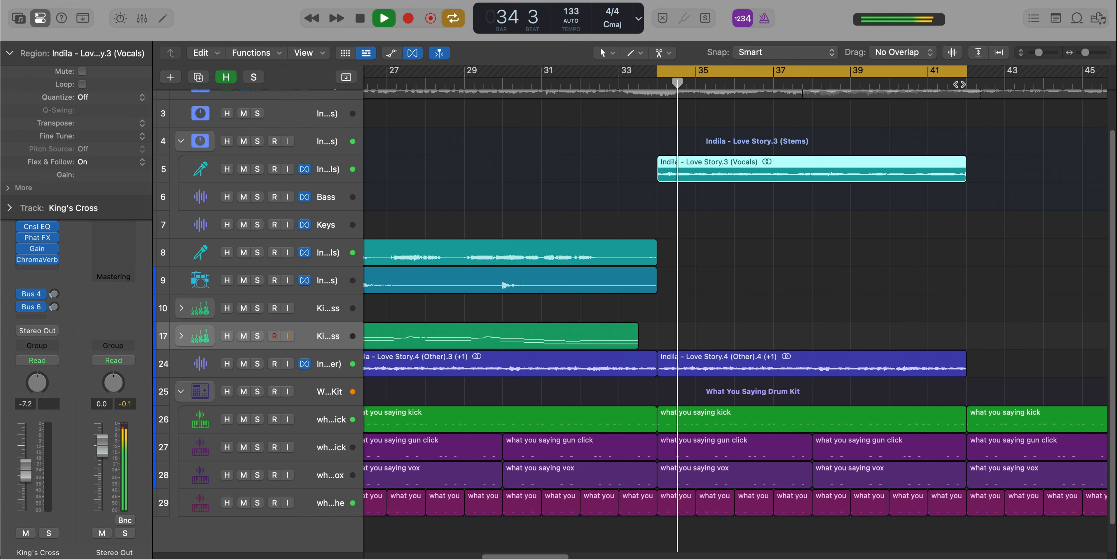
# Transpose the Love Story.3 (Vocals) region up by 1 and play it back, jumping ahead to bar 40.
pyautogui.press('space')
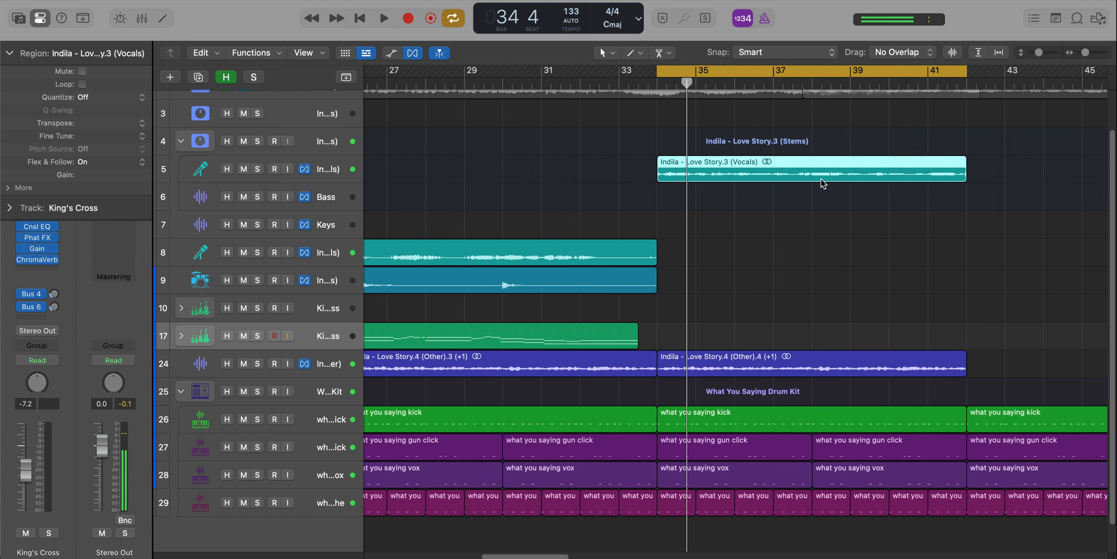
pyautogui.hotkey('alt', 'Up')
pyautogui.press('space')
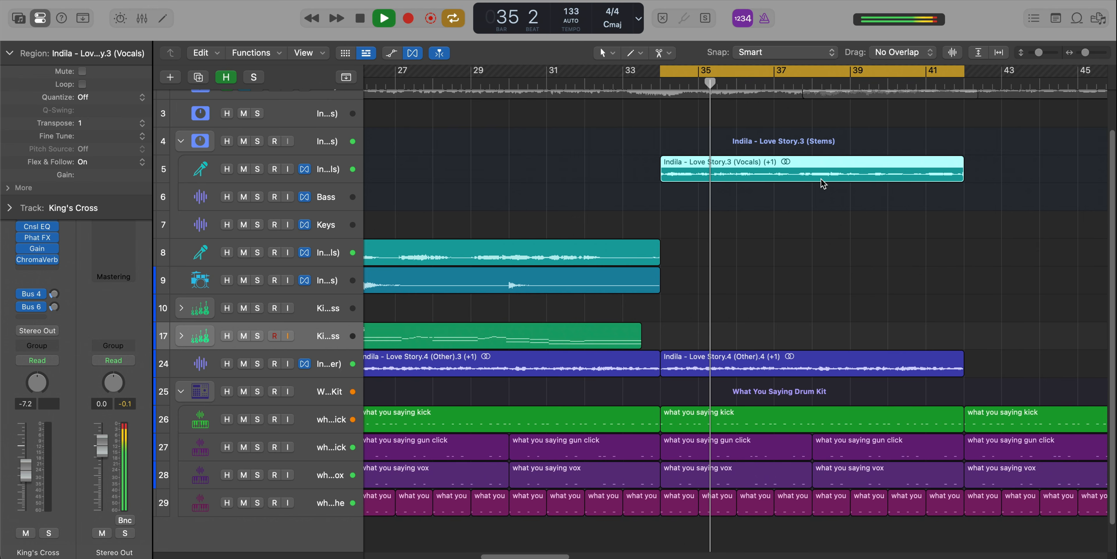
pyautogui.click(895, 80)
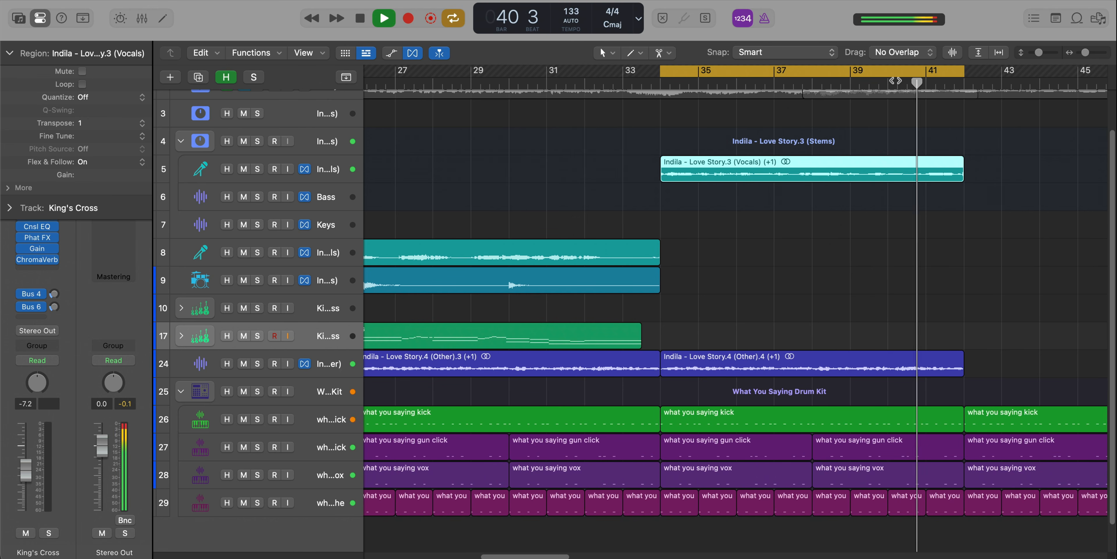
# Turn off the cycle and place copies of the Love Story.4 (Vocals) and (Other) regions at bar 42.
pyautogui.scroll(-3, 895, 81)
pyautogui.click(916, 70)
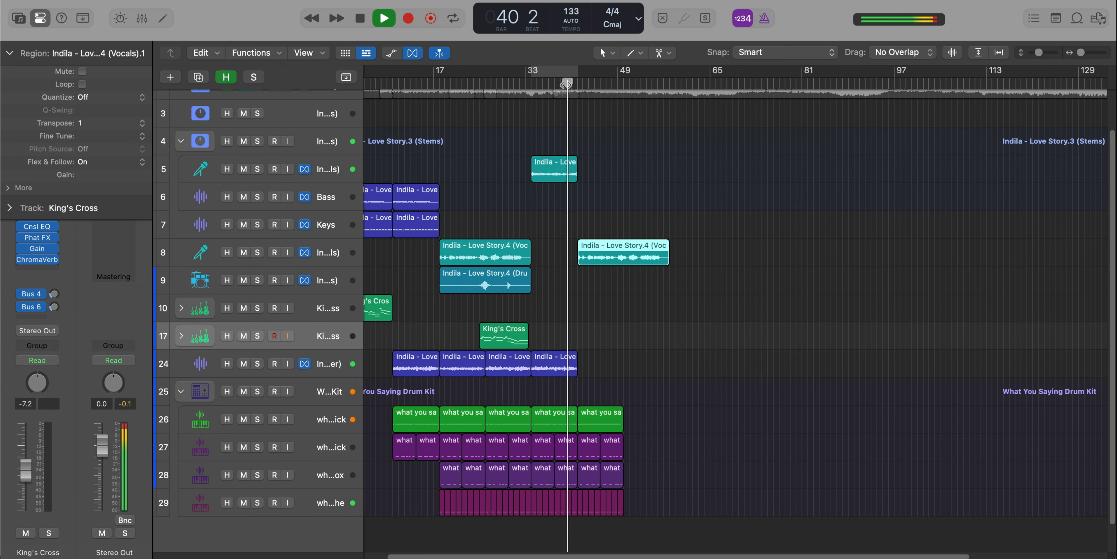
pyautogui.click(554, 368)
pyautogui.press('super+r')
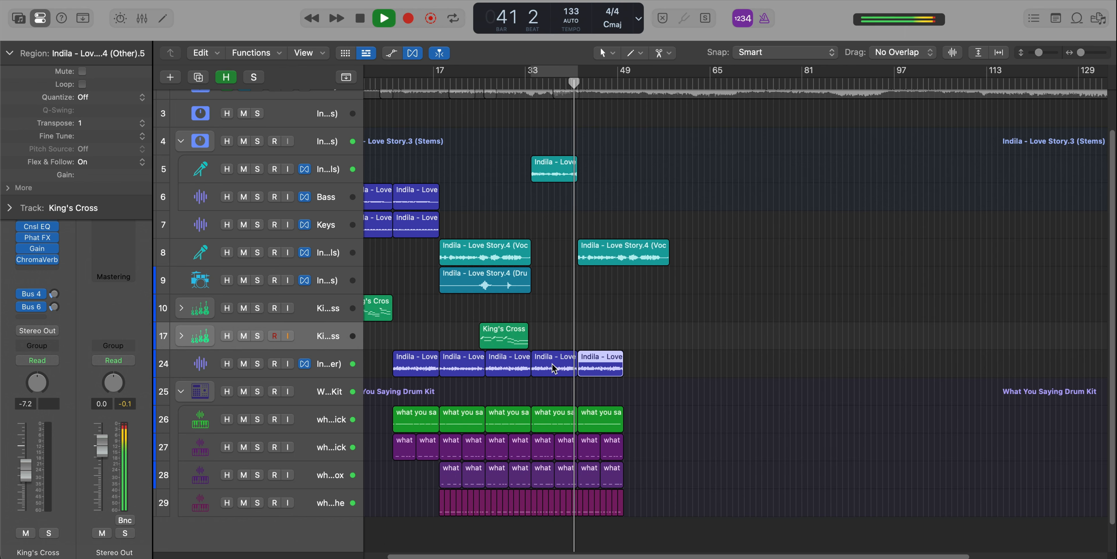